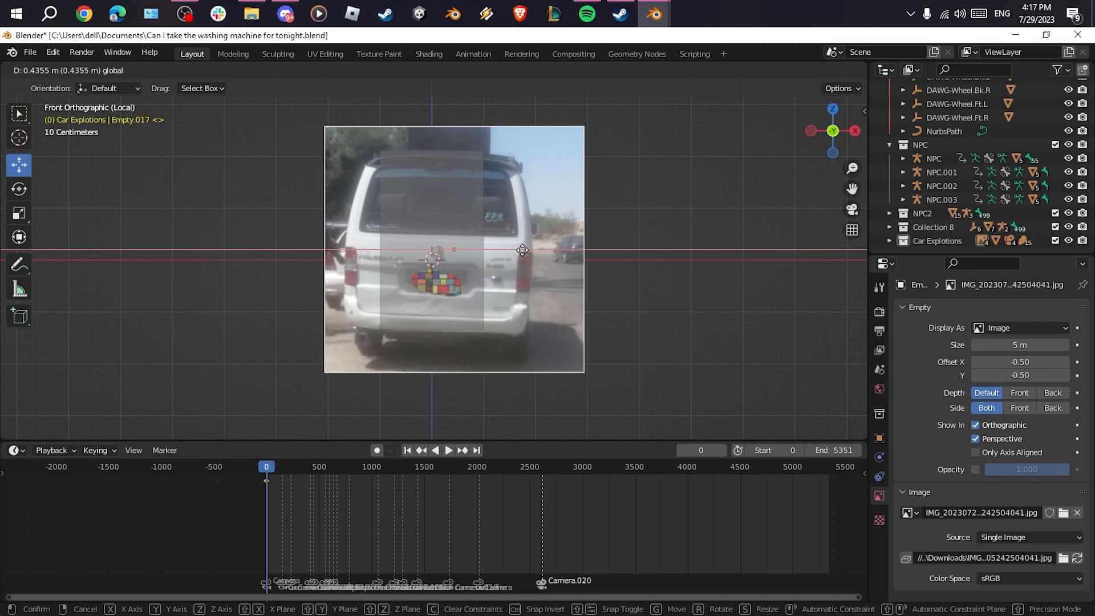
Position the rear-view van reference image sideways and scale the whole cube along X to match the van's width
left_click(518, 253)
left_click(478, 257)
key("Tab")
key("a")
key("s")
key("x")
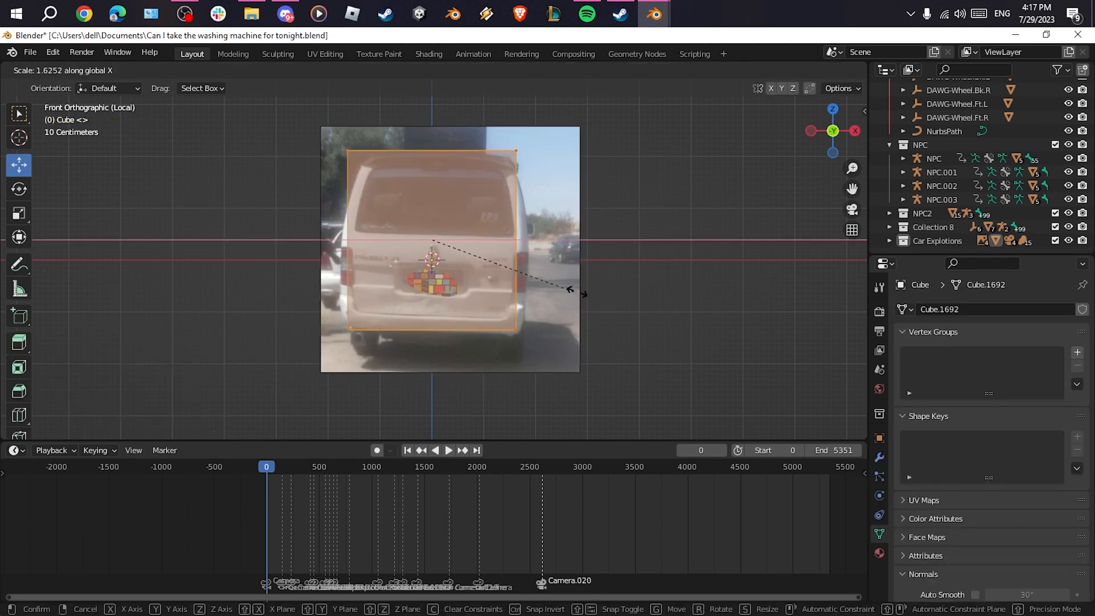
left_click(565, 290)
Add a centred horizontal loop cut across the cube's upper half and narrow it along X to about 0.94
key("ctrl+r")
left_click(480, 227)
right_click(479, 197)
key("s")
key("x")
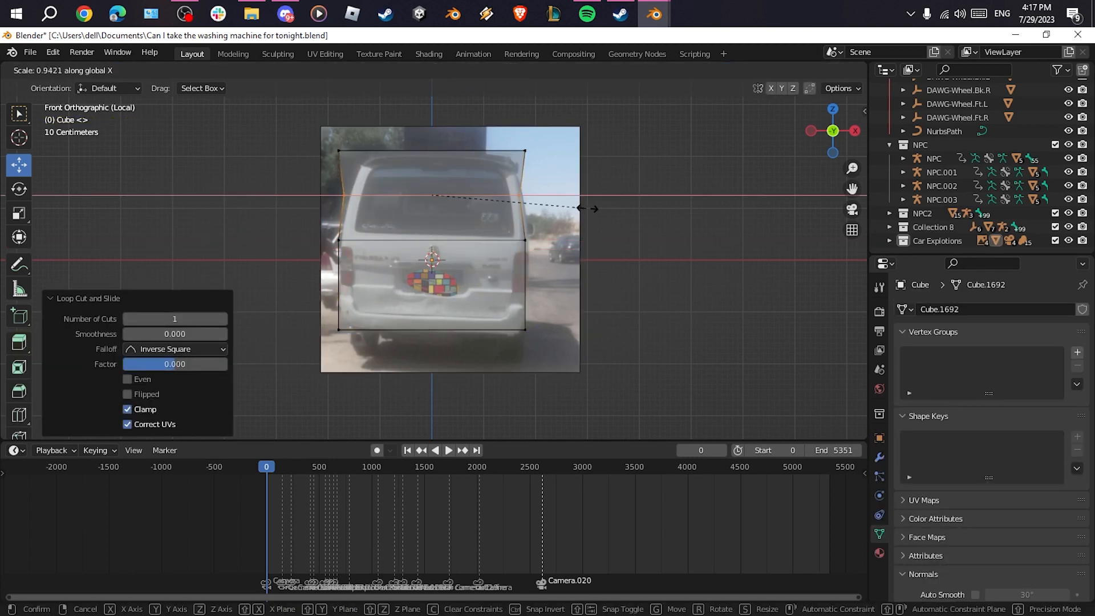
left_click(586, 207)
Narrow the cube's top vertices along X to 0.7 and move them vertically to the van's roofline
left_click_drag(320, 123, 624, 176)
key("s")
key("x")
left_click(589, 171)
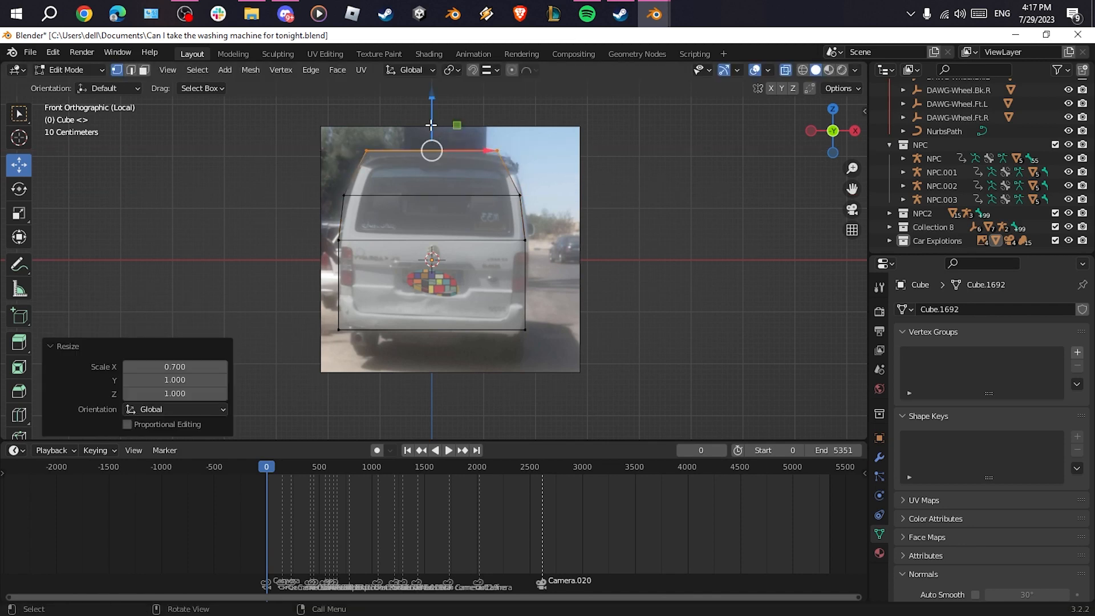
key("g")
key("z")
left_click(614, 167)
Fine-tune the width of the top vertices along X to fit the roof in the reference
key("s")
key("x")
left_click(635, 164)
mouse_move(448, 135)
left_mouse_down()
mouse_move(447, 125)
mouse_move(435, 137)
left_mouse_up()
key("s")
key("x")
left_click(546, 159)
Add a horizontal loop cut just below the roof and scale it outward to the van's outline
key("ctrl+r")
left_click(388, 175)
right_click(386, 175)
key("ctrl+z")
key("ctrl+r")
left_click(387, 175)
right_click(387, 175)
key("s")
left_click(683, 186)
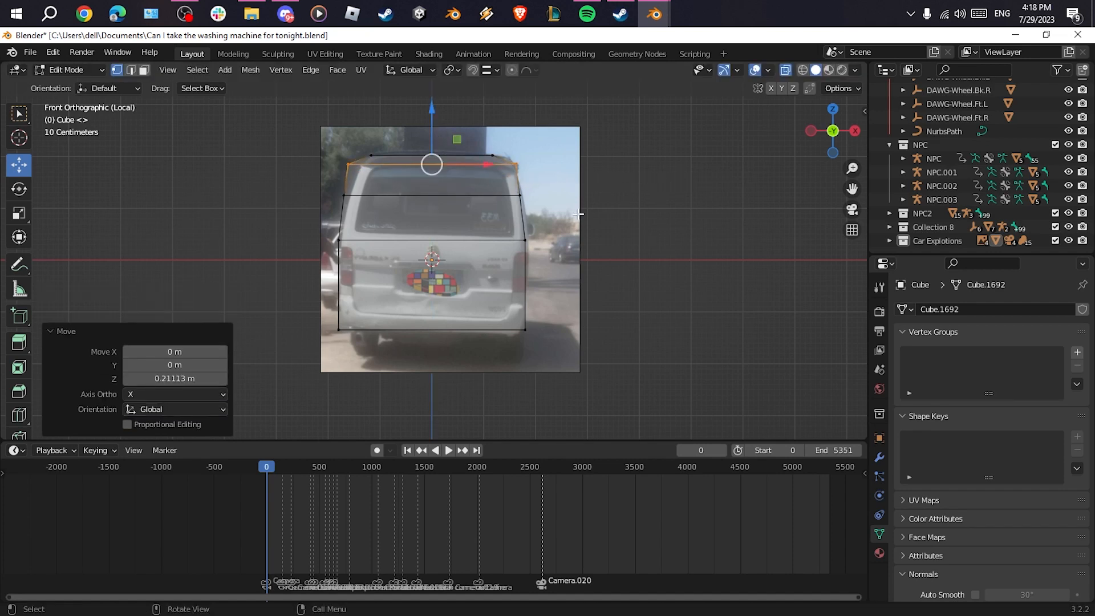
Add a loop cut along the bottom of the rear window and scale it and the neighbouring row to the body outline
scroll(579, 214, "up", 2)
key("ctrl+r")
left_click(579, 210)
right_click(580, 210)
key("s")
left_click(708, 219)
left_click_drag(629, 284, 247, 217)
key("s")
left_click(664, 282)
Extrude the body's bottom vertices down to the bumper's lower edge and scale the extrusion to fit
left_click_drag(599, 388, 228, 336)
key("e")
left_click(440, 341)
key("s")
left_click(606, 365)
Scale the vertex row across the rear window to 1.025
left_click_drag(598, 158, 286, 178)
key("s")
left_click(621, 200)
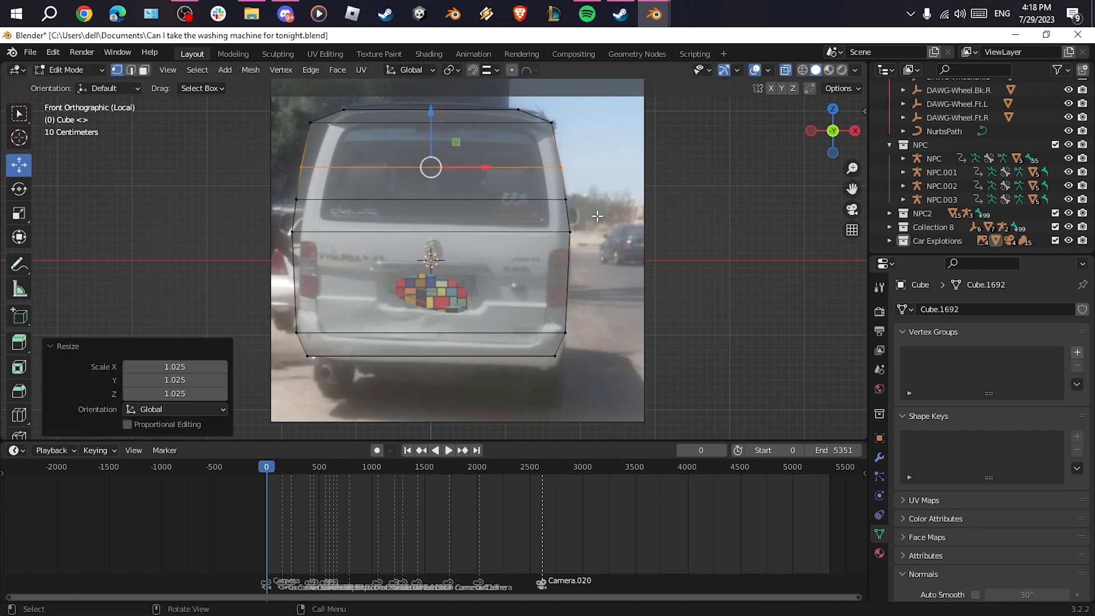
Select the upper body vertices in the side view and scale them along Y
left_click_drag(581, 230, 155, 283)
middle_click_drag(746, 241, 589, 362)
key("KP_3")
left_click_drag(570, 151, 287, 255)
key("s")
key("y")
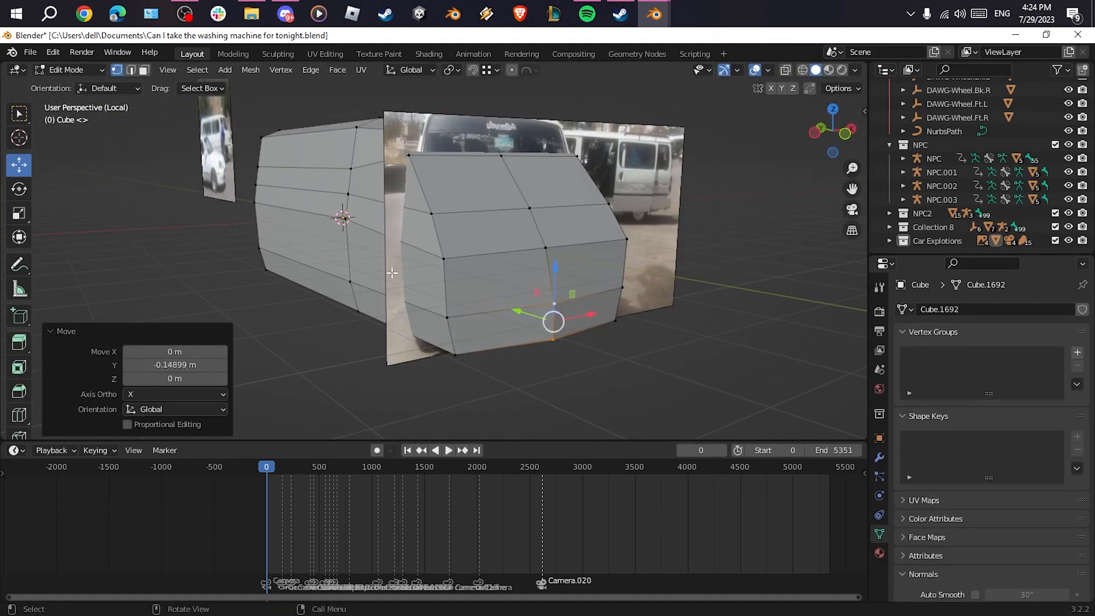
middle_click_drag(558, 285, 810, 267)
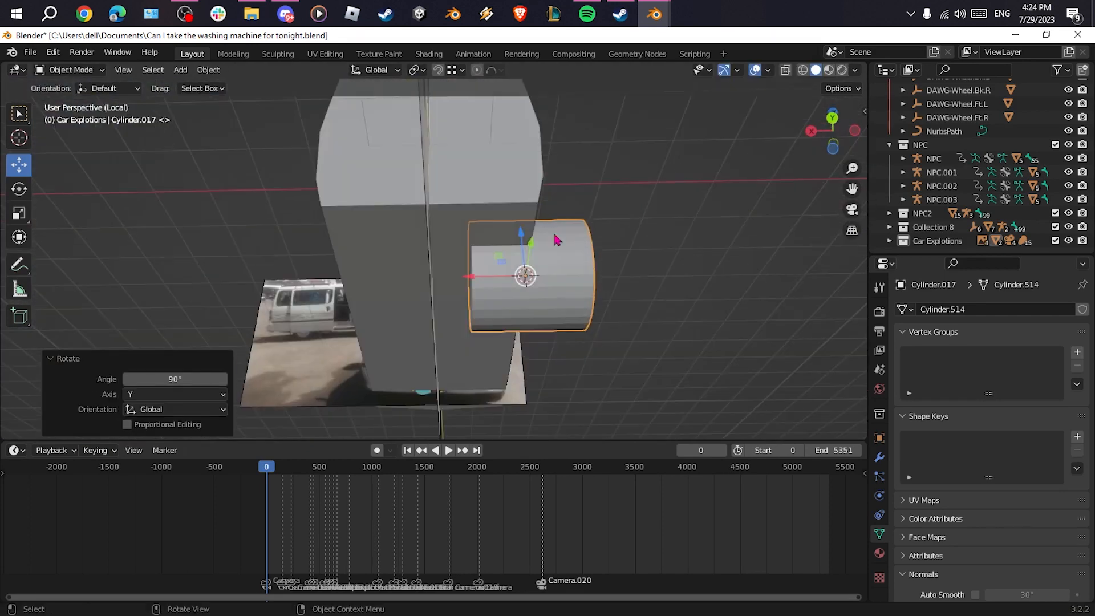
Scale the wheel cylinder to 0.85 against the rear wheel in the see-through side reference
middle_click_drag(484, 200, 440, 296)
key("shift+s")
key("alt+z")
key("s")
left_click(506, 391)
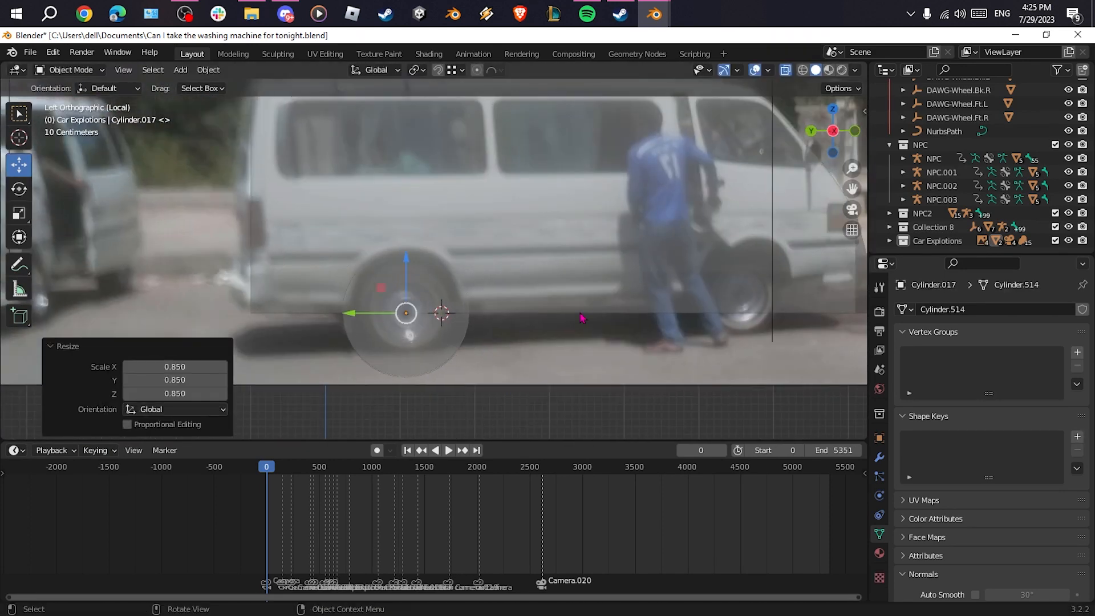
Duplicate the wheel cylinder along Y to the front wheel position
key("shift+d")
key("y")
left_click(664, 385)
Select both wheel cylinders and scale their meshes along X in Edit Mode
scroll(371, 352, "down", 1)
left_click(297, 342, "shift")
middle_click_drag(371, 352, 502, 331)
key("alt+z")
key("Tab")
key("s")
key("x")
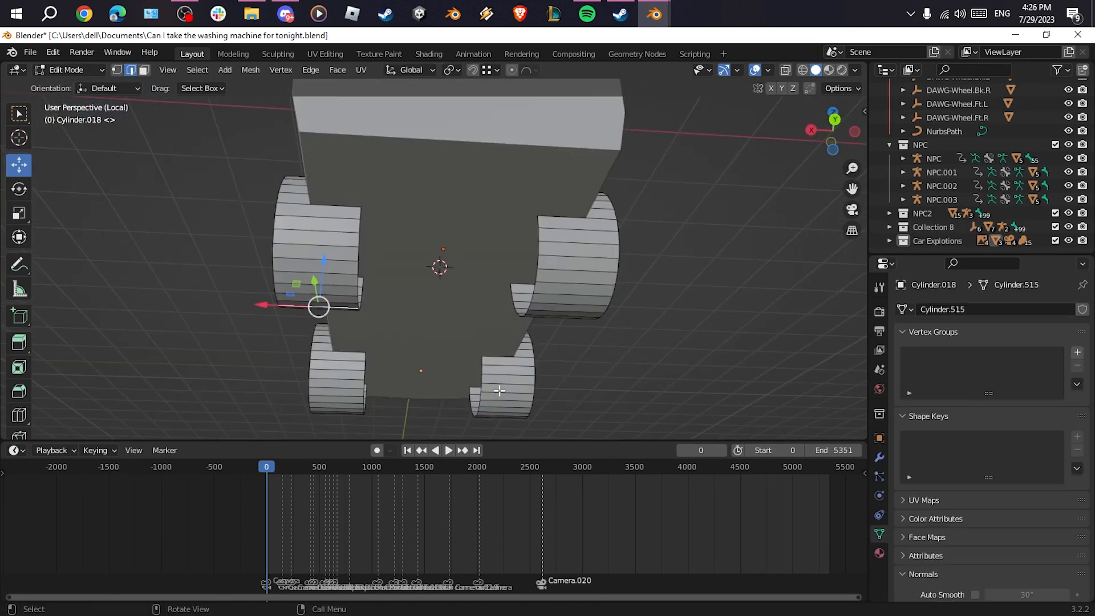
key("Tab")
right_click(371, 355)
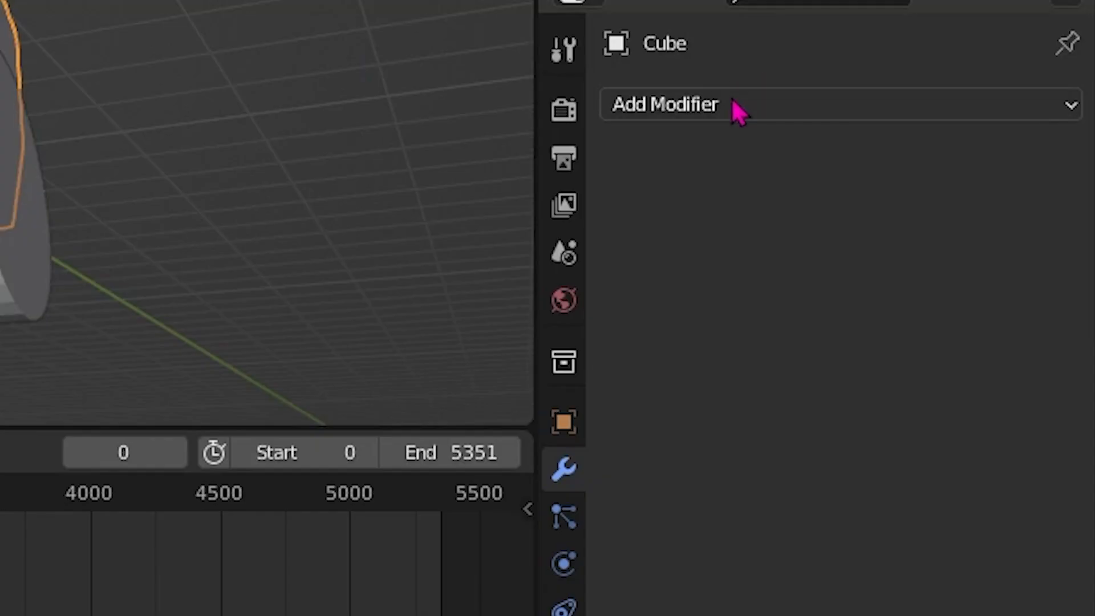
Add a Boolean modifier in Difference mode to the van body with the wheel cylinders as its object
left_click(735, 108)
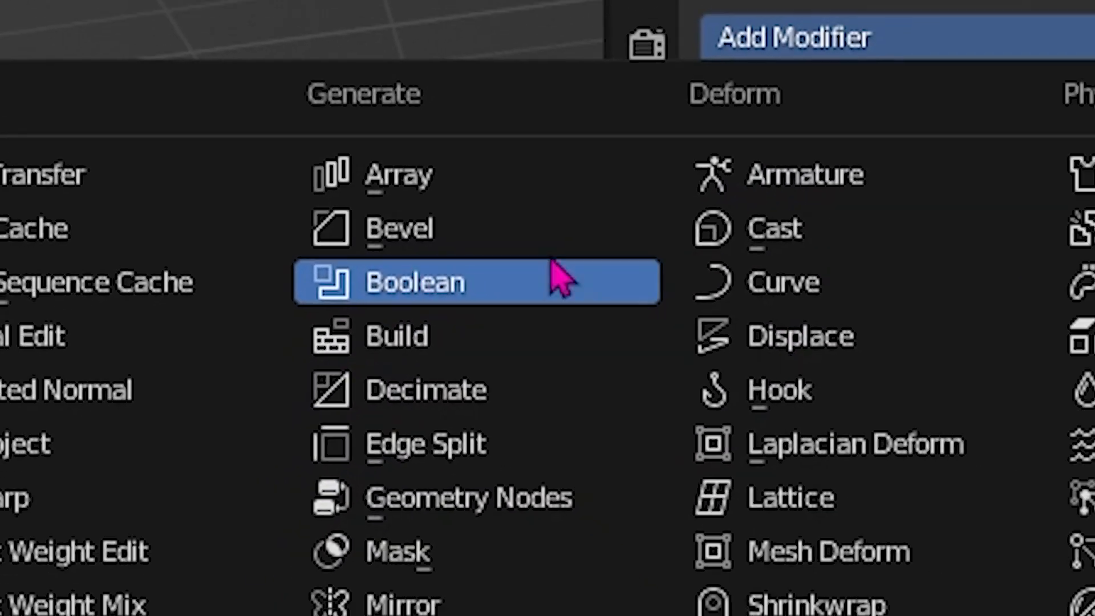
left_click(578, 285)
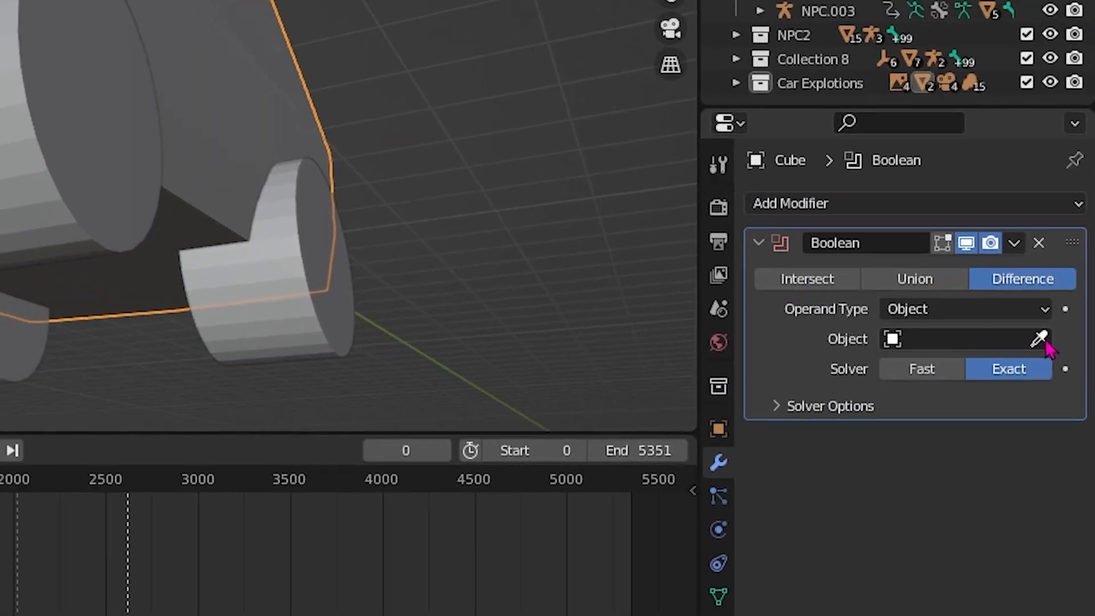
left_click(1041, 340)
left_click(46, 192)
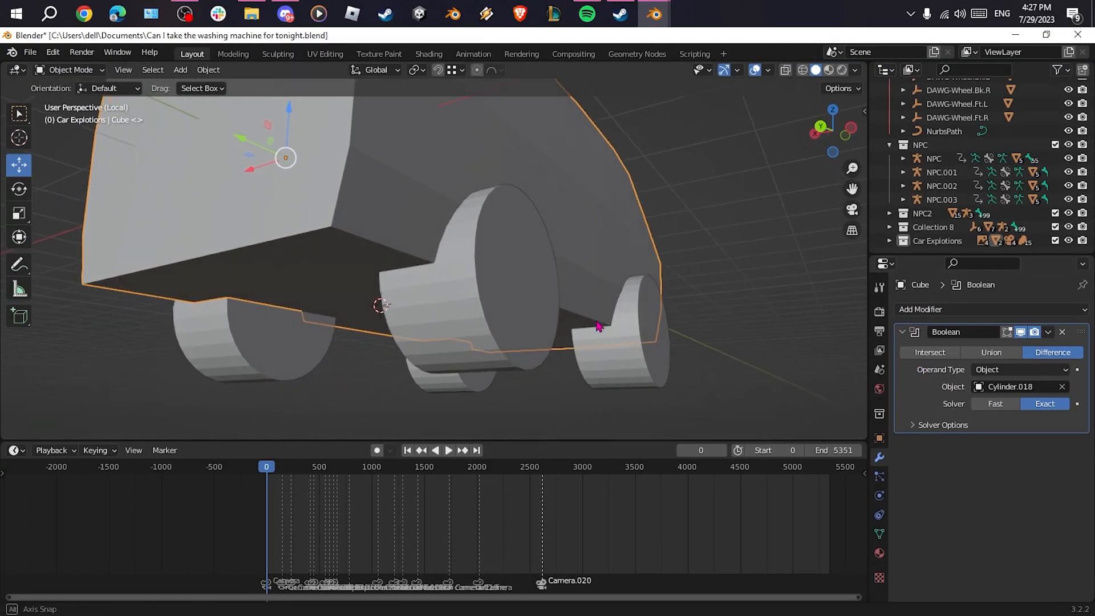
Hide the wheel cylinders to expose the wheel arches and apply the Boolean modifier on the van body
middle_click_drag(598, 326, 505, 274)
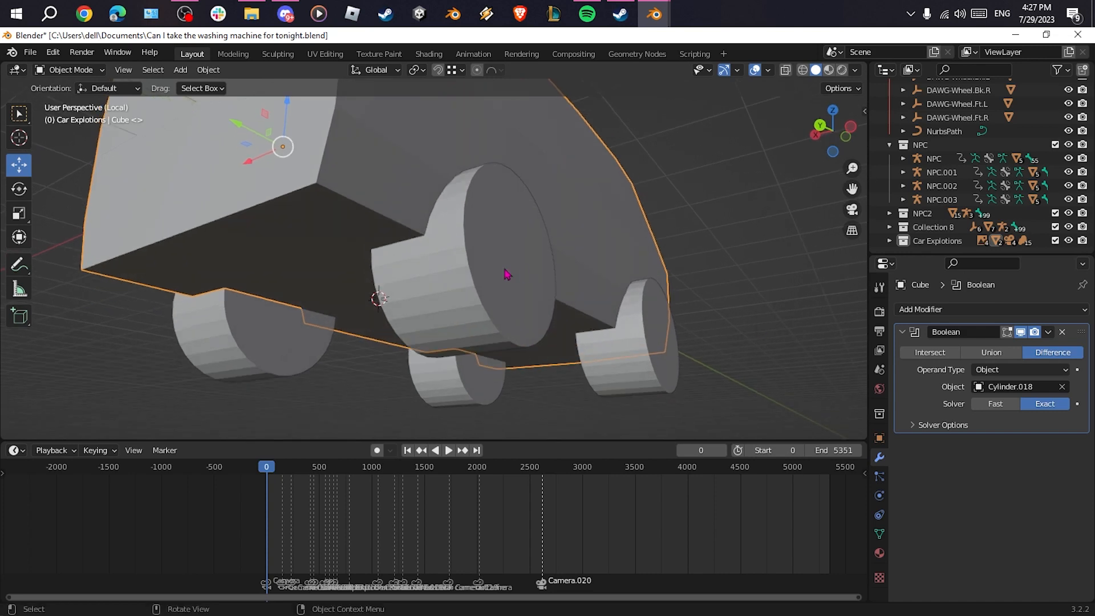
left_click(491, 285)
key("h")
middle_click_drag(552, 317, 469, 348)
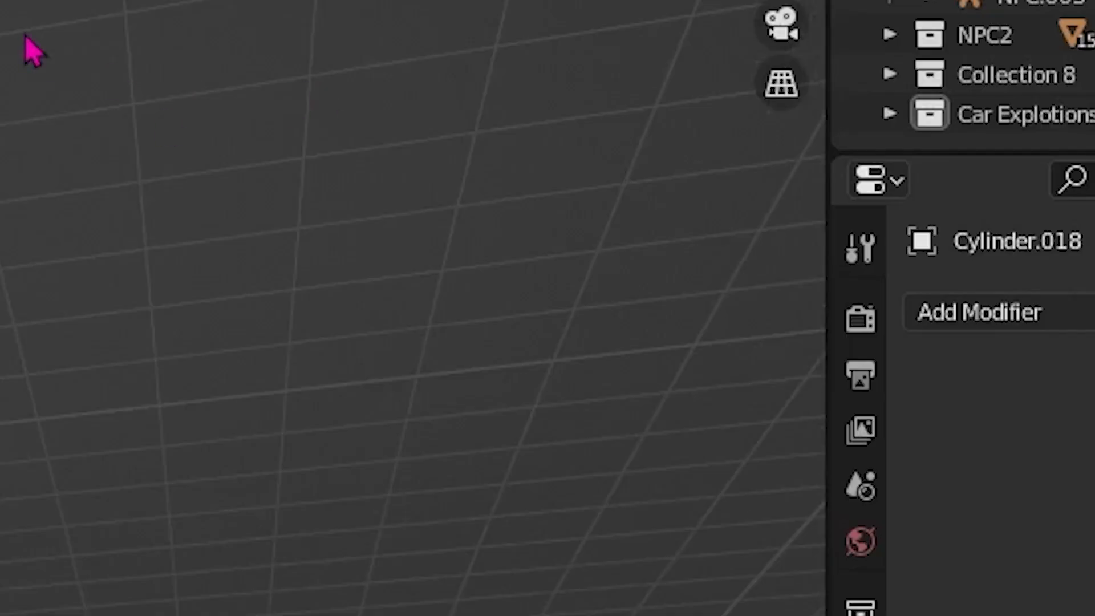
middle_click_drag(24, 34, 7, 58)
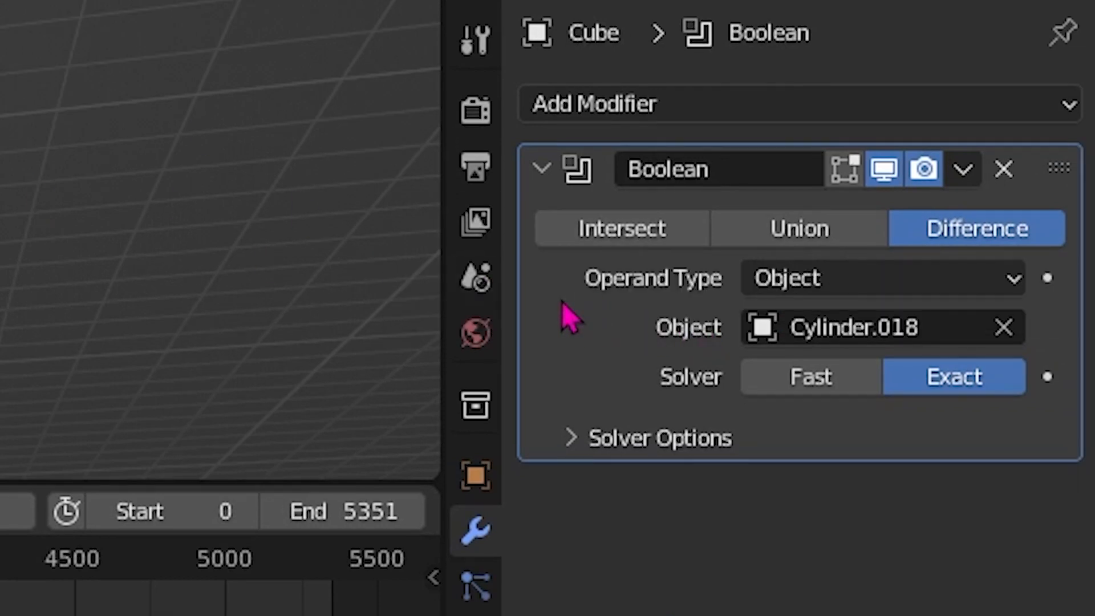
key("ctrl+a")
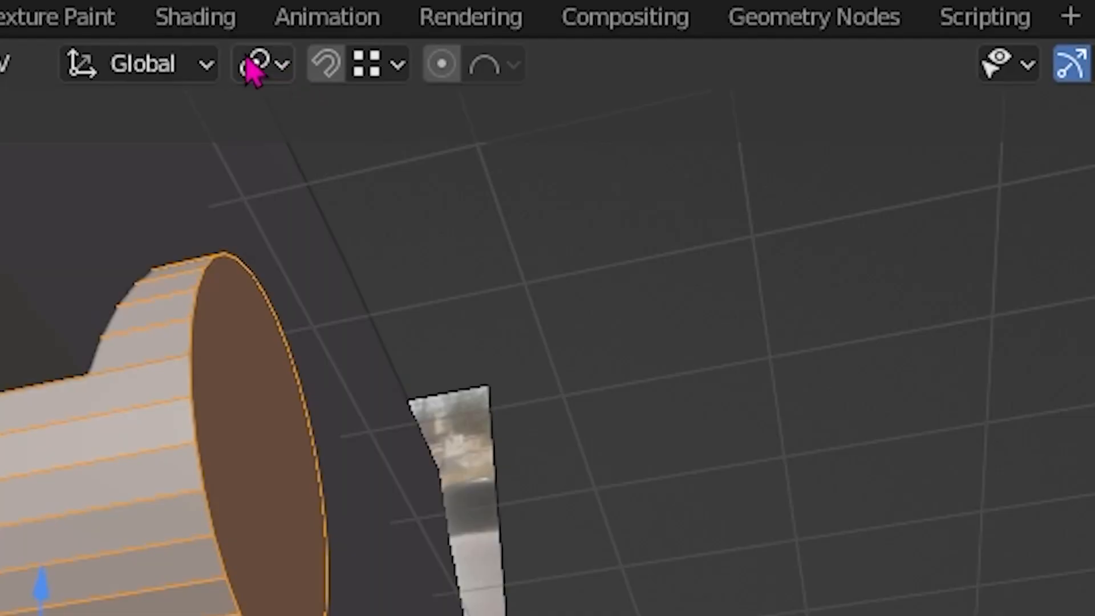
Scale all wheels about their individual origins to 0.822 and resize them along X
left_click(258, 64)
left_click(383, 207)
key("s")
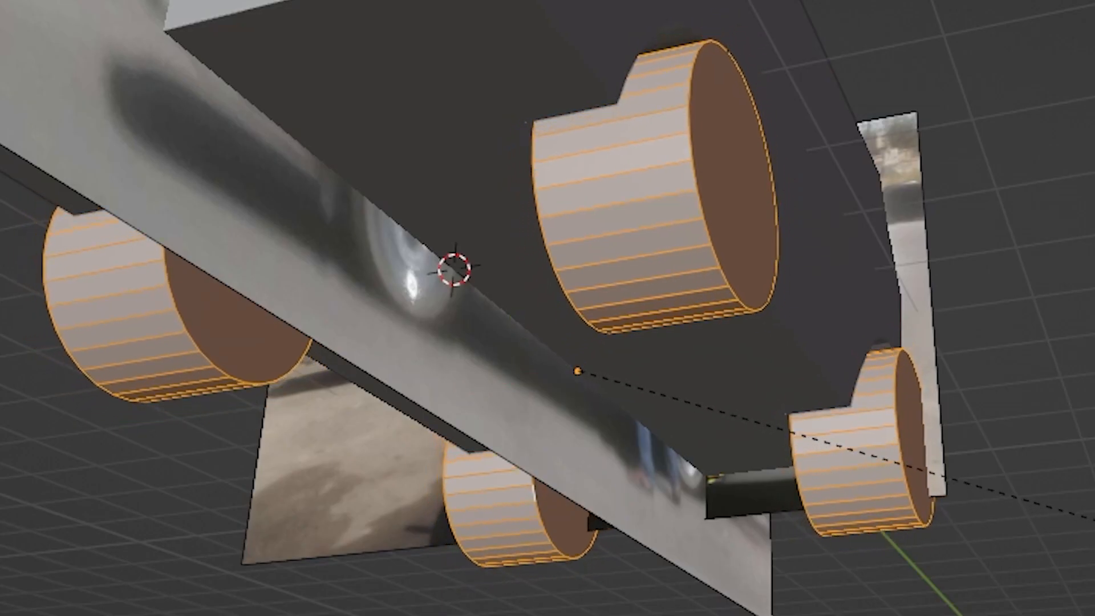
left_click(1092, 511)
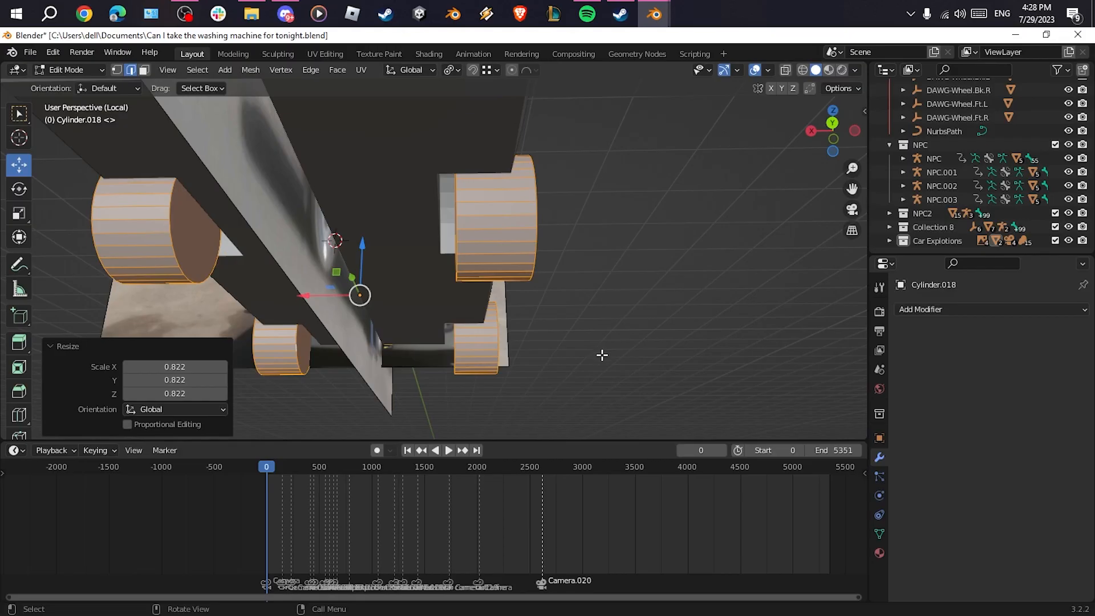
key("s")
key("x")
left_click(546, 354)
Select the wheels' flat side faces and inset them by about 0.2 m
mouse_move(546, 355)
middle_mouse_down()
mouse_move(468, 286)
mouse_move(455, 237)
mouse_move(384, 301)
mouse_move(542, 369)
middle_mouse_up()
left_click(454, 188, "shift")
key("i")
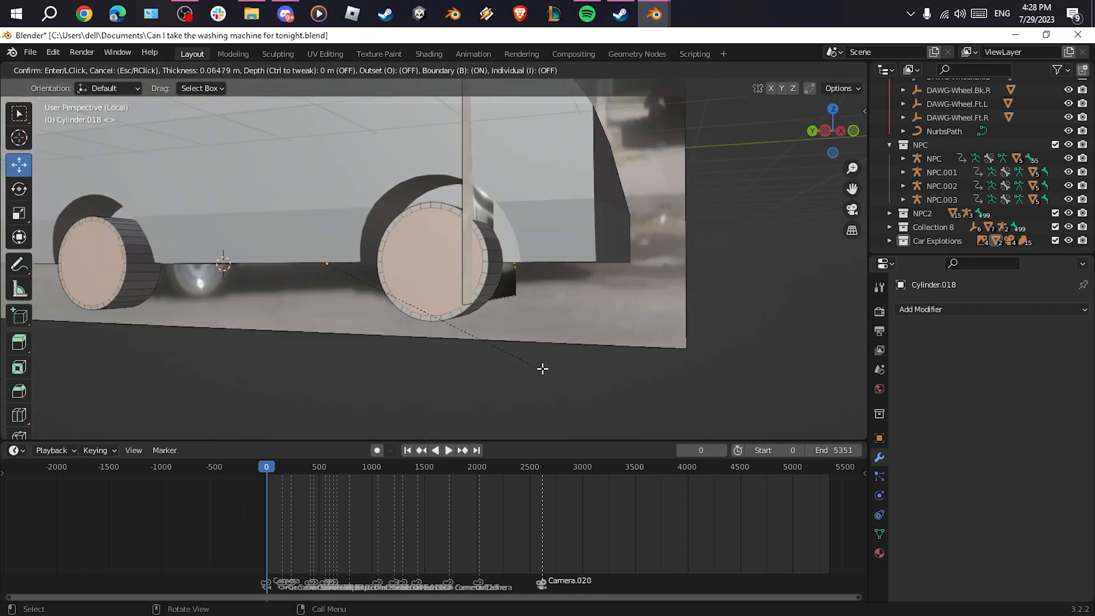
left_click(534, 363)
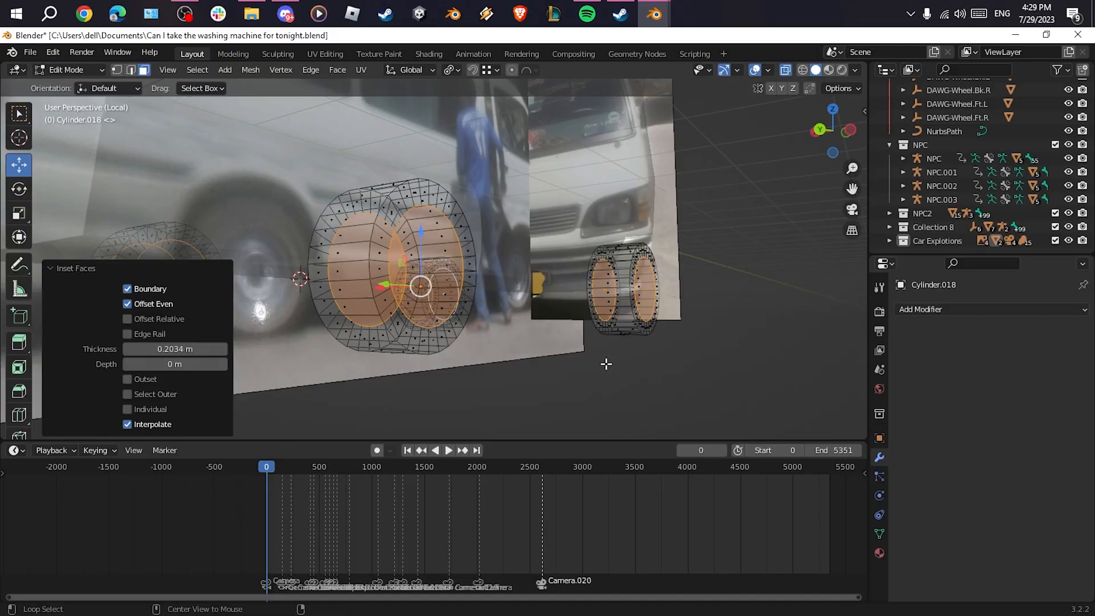
Extrude the inset wheel faces inward along their normals by about 0.17 m
key("alt+e")
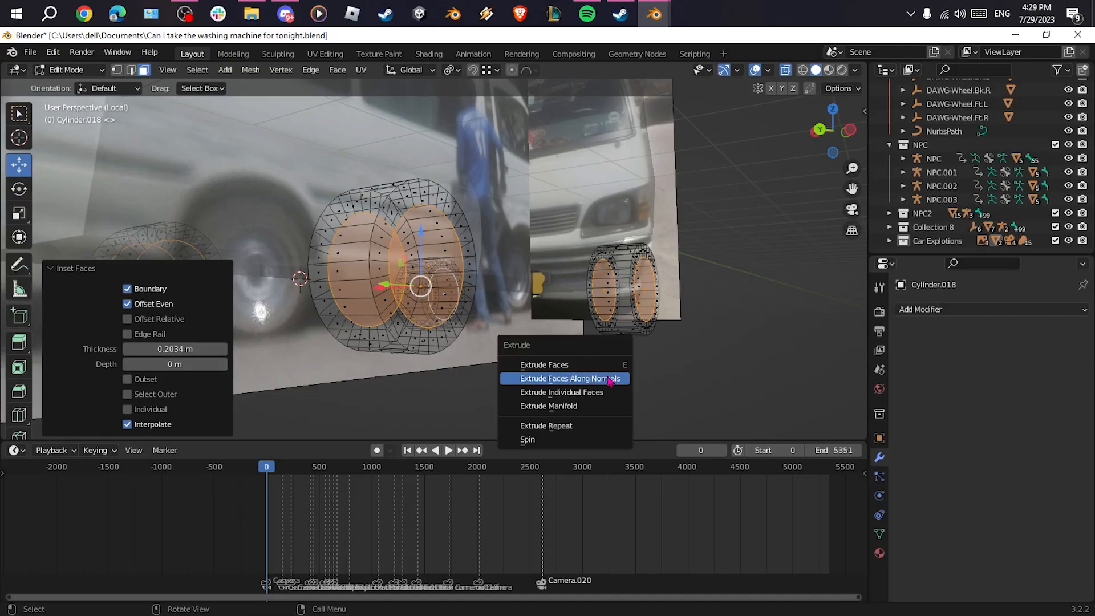
left_click(609, 379)
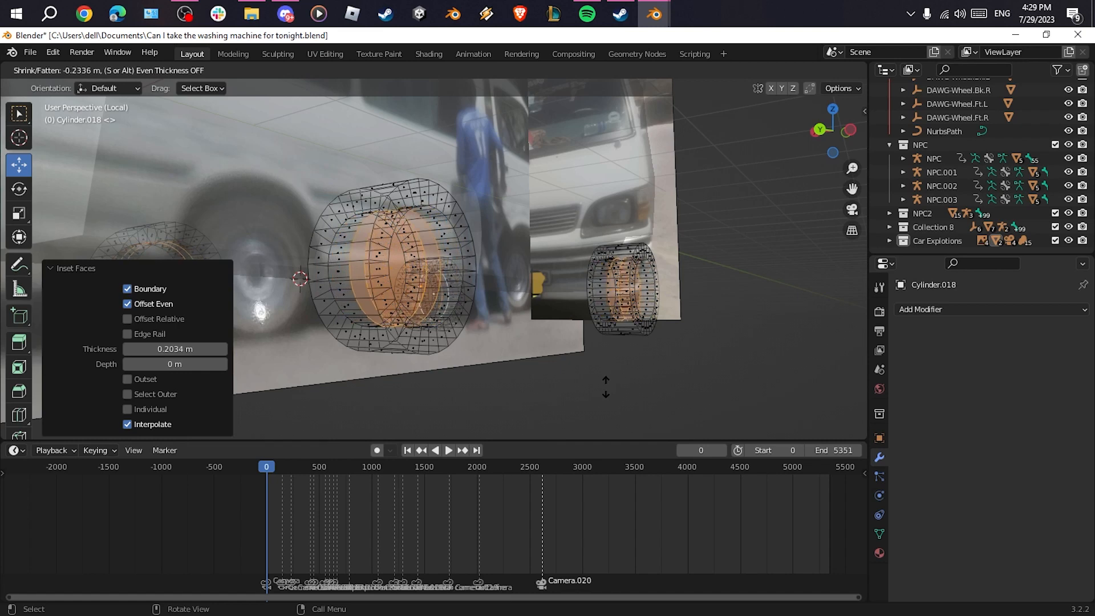
left_click(605, 387)
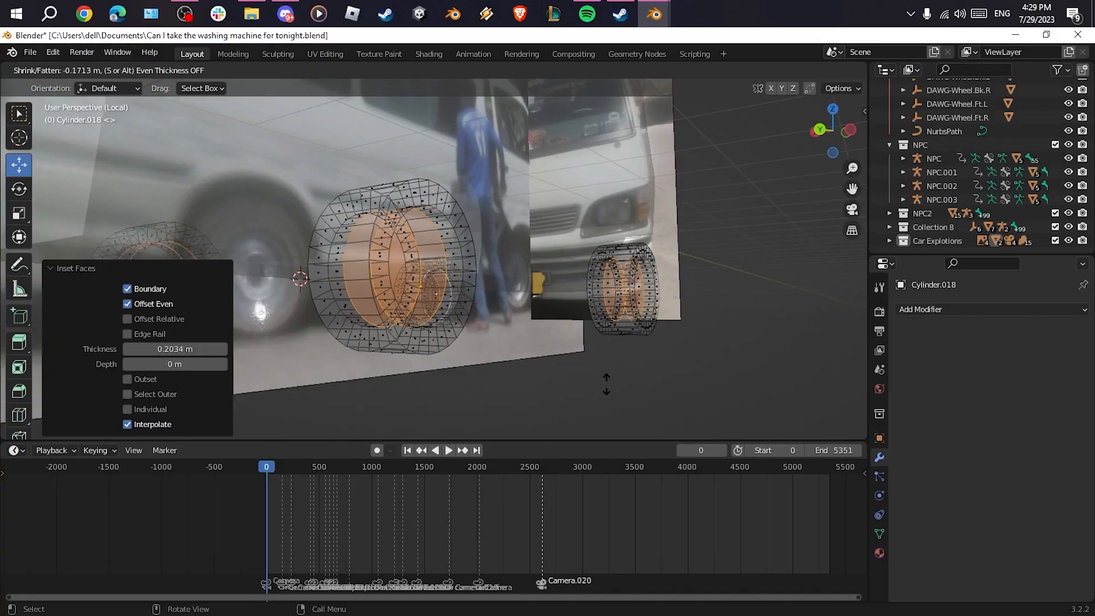
left_click(605, 387)
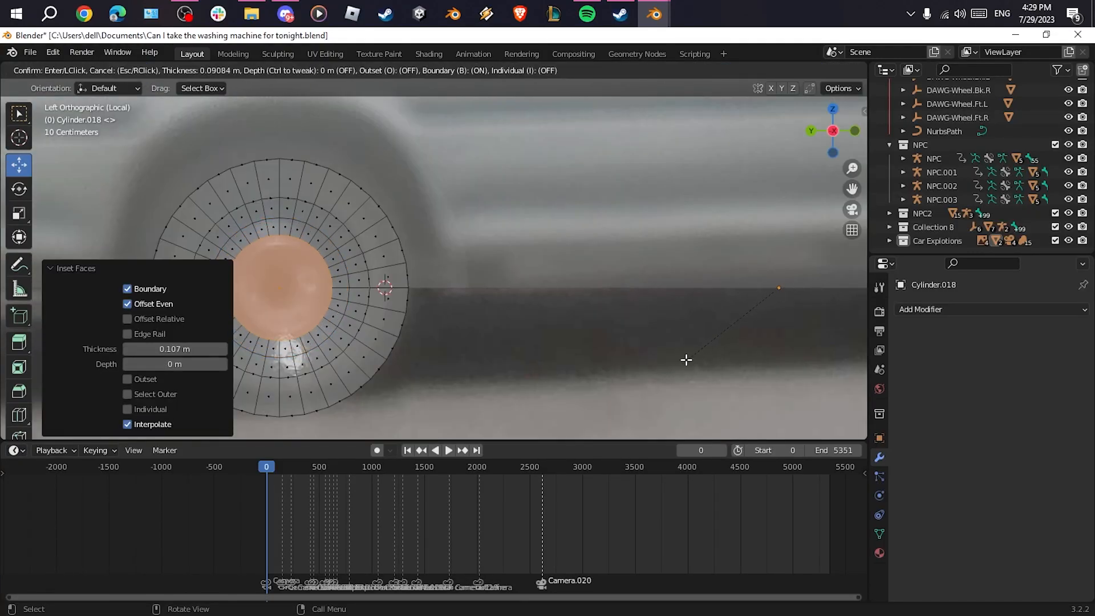
Enable proportional editing and scale the wheels' central hub faces along X, adjusting the influence radius
middle_click_drag(648, 361, 549, 345)
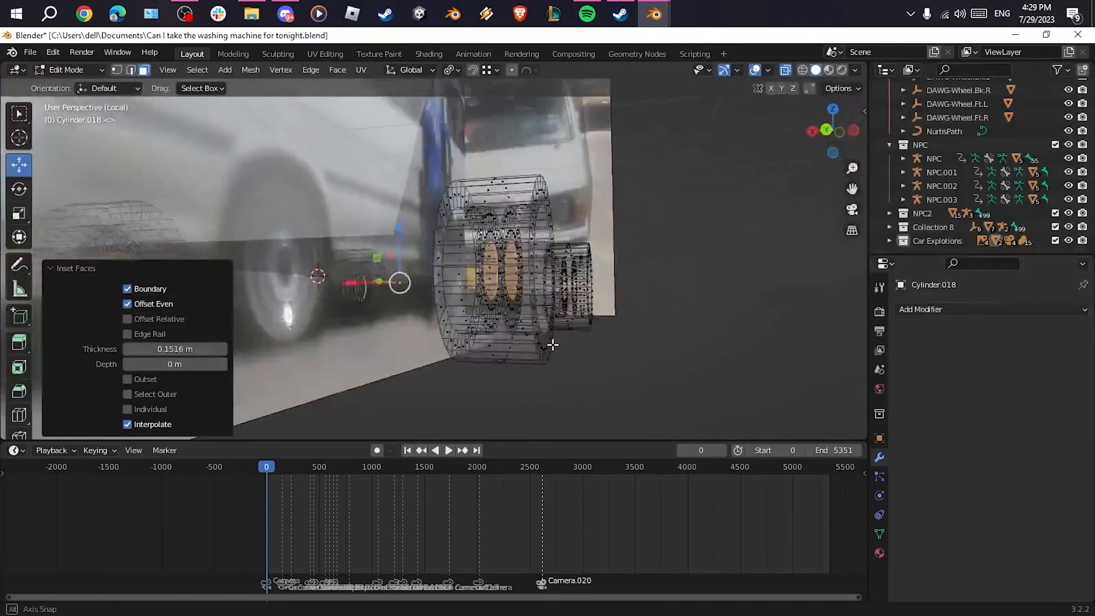
key("o")
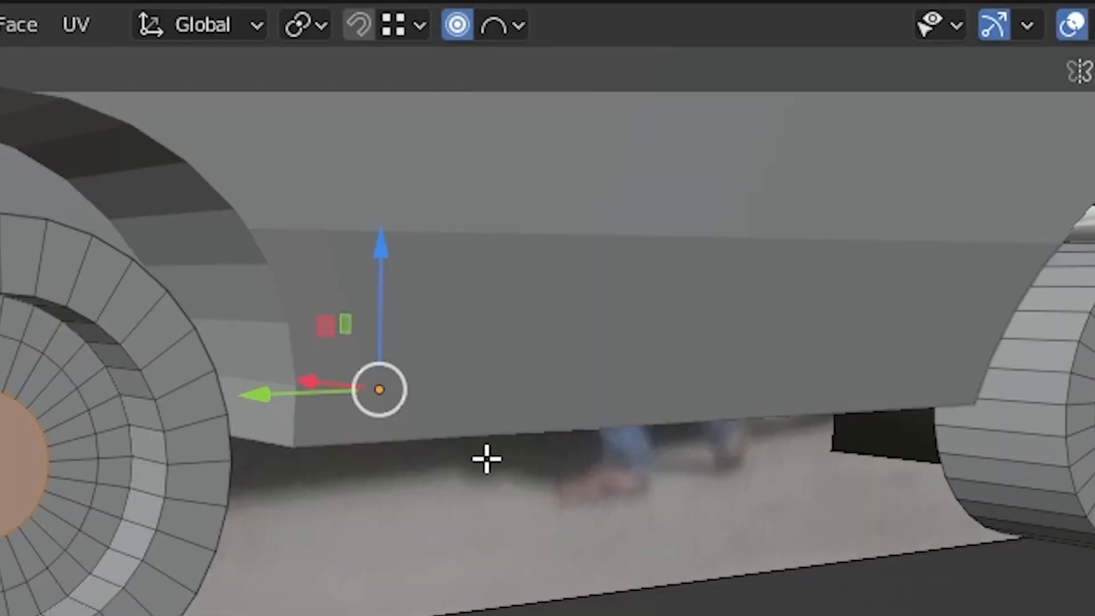
key("s")
key("x")
scroll(540, 234, "up", 14)
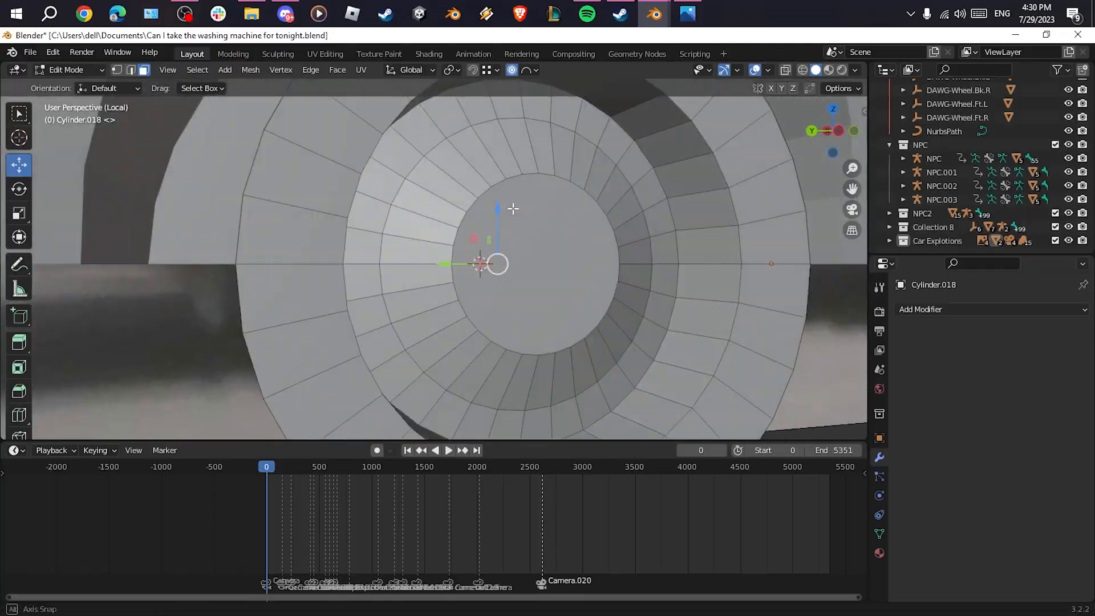
Select the ring of rim faces on the rear wheel and thin it with Checker Deselect
left_click(427, 124, "alt")
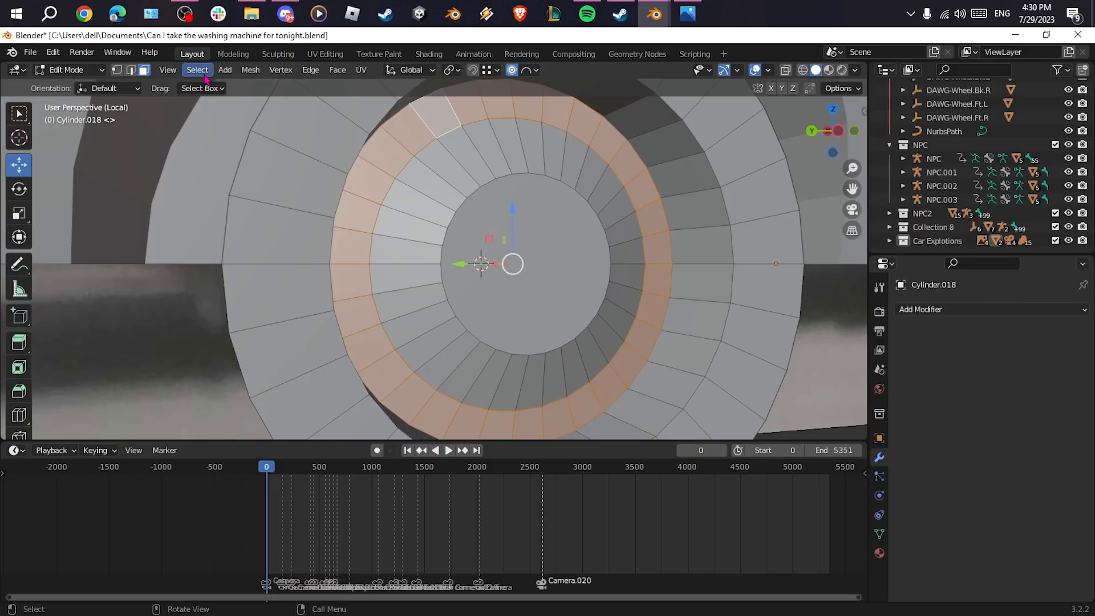
left_click(198, 70)
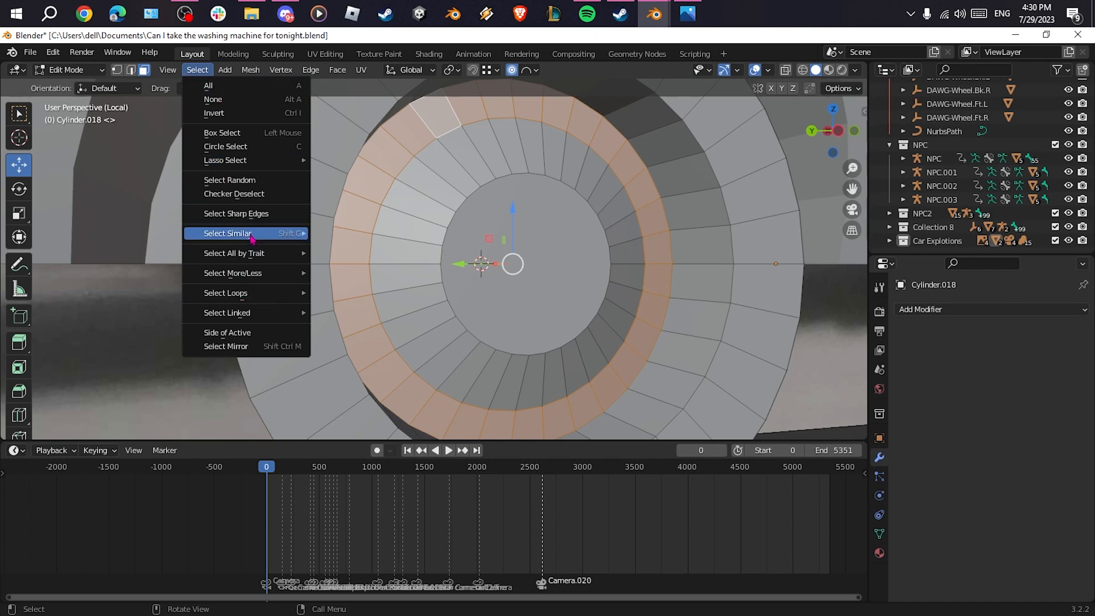
left_click(257, 200)
Add the front wheel's rim face loop to the selection and apply Checker Deselect to it
middle_click_drag(685, 311, 523, 298, "shift")
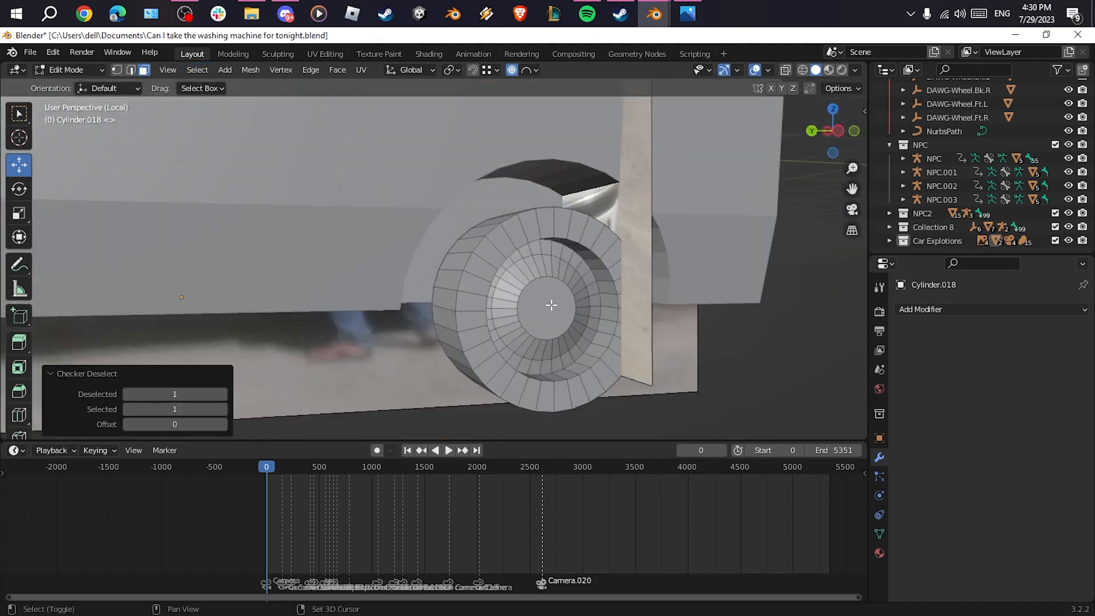
left_click(484, 251, "alt+shift")
left_click(198, 70)
left_click(234, 194)
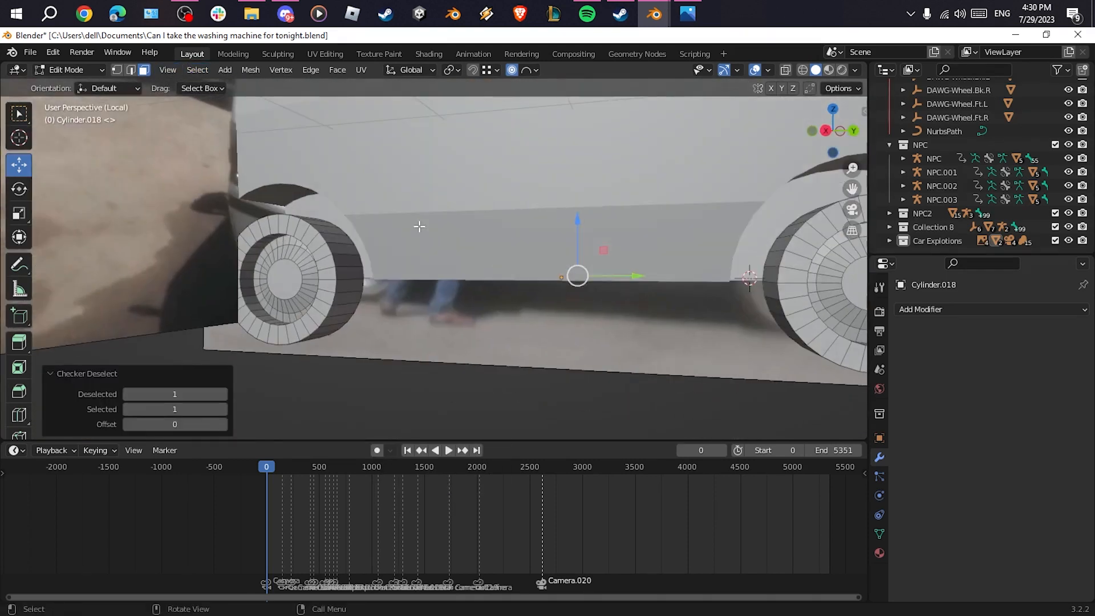
Thin the remaining wheels' rim face rings with Checker Deselect and inset the selected faces by about 0.022 m
left_click(198, 70)
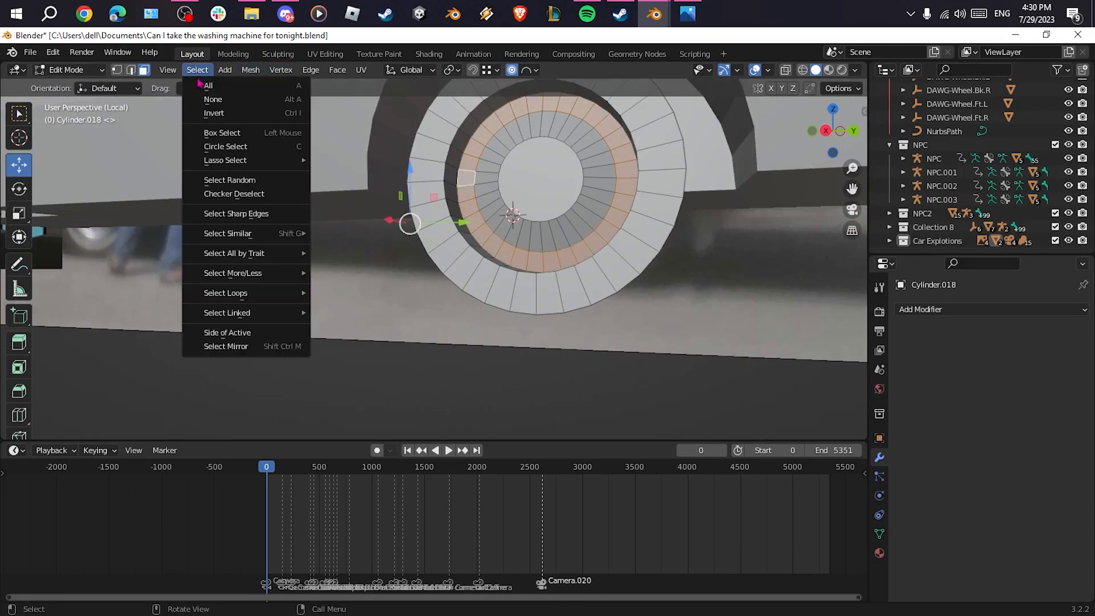
left_click(253, 200)
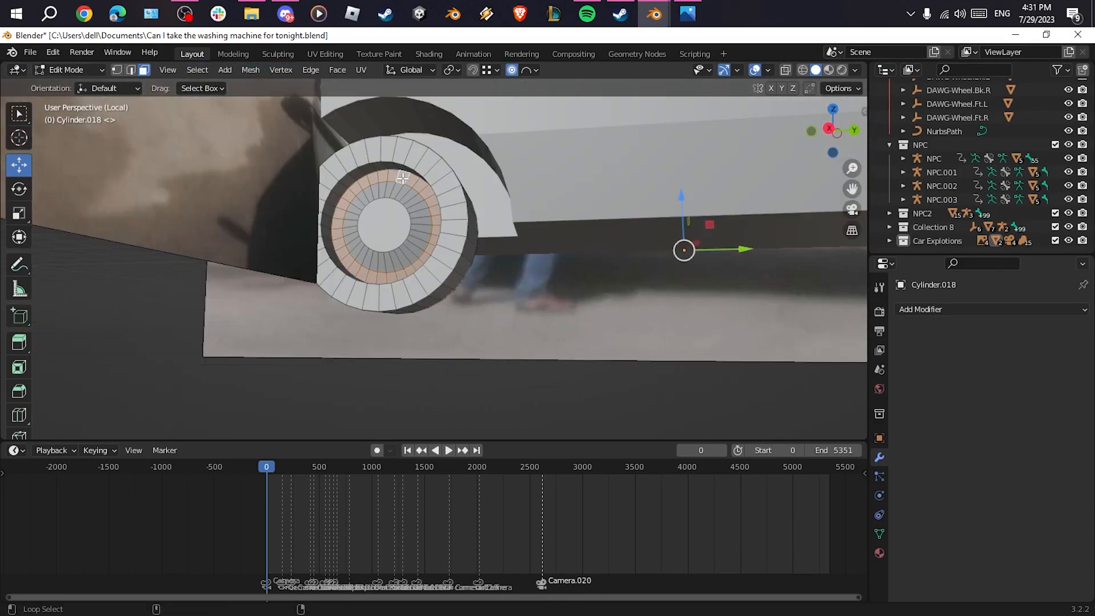
left_click(198, 70)
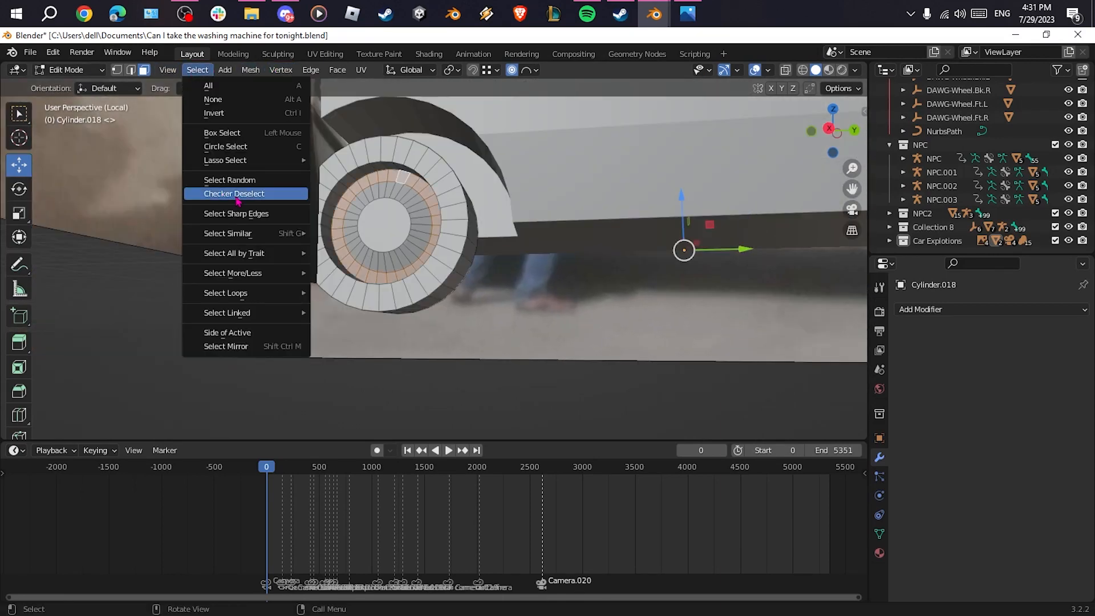
left_click(234, 194)
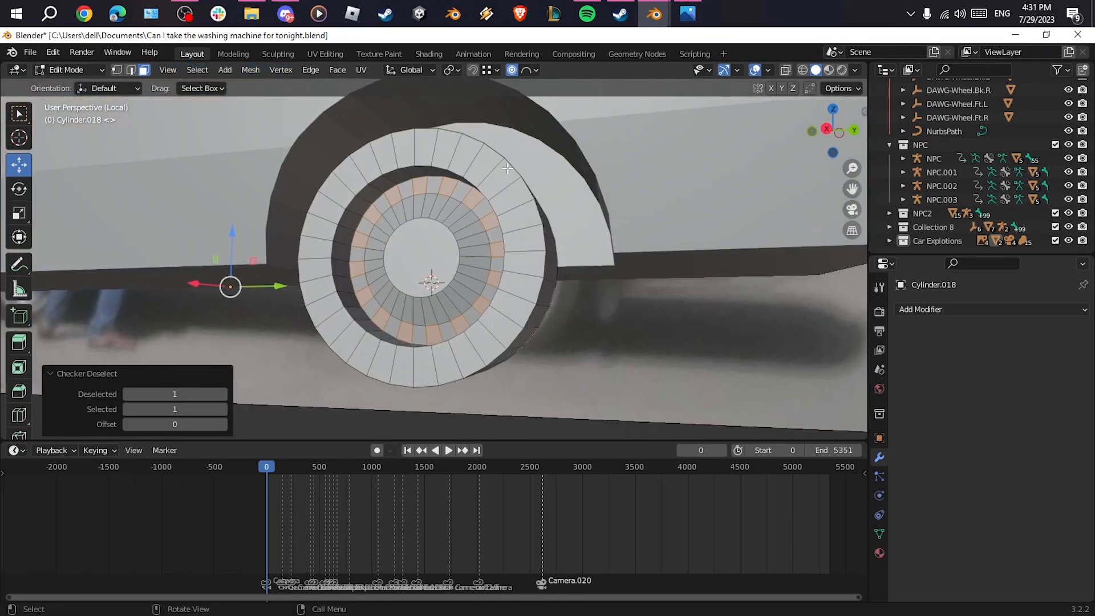
scroll(662, 323, "up", 3)
key("i")
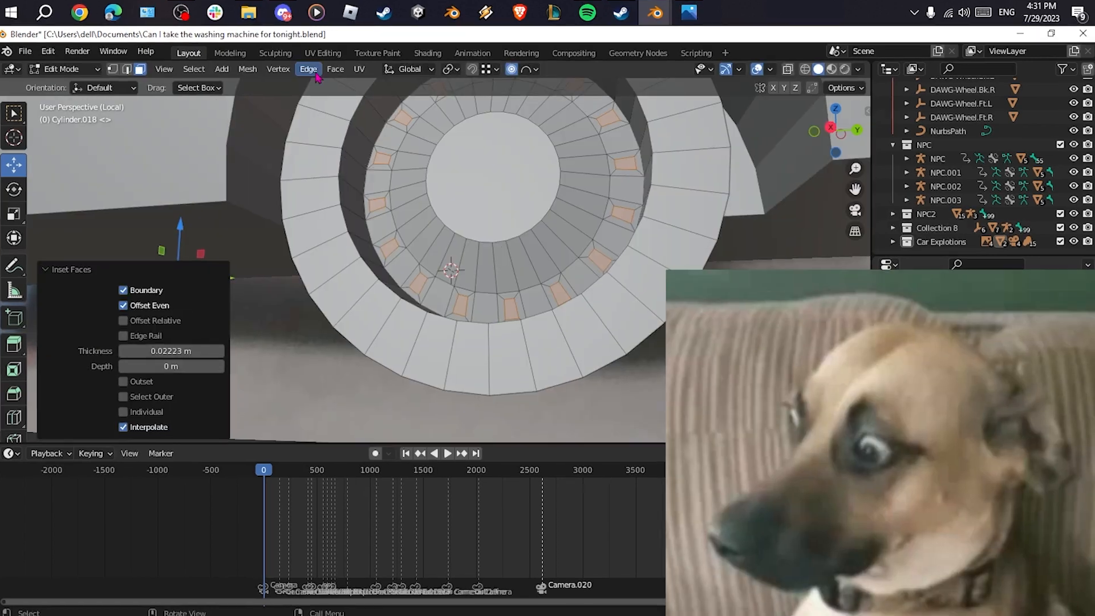
left_click(337, 70)
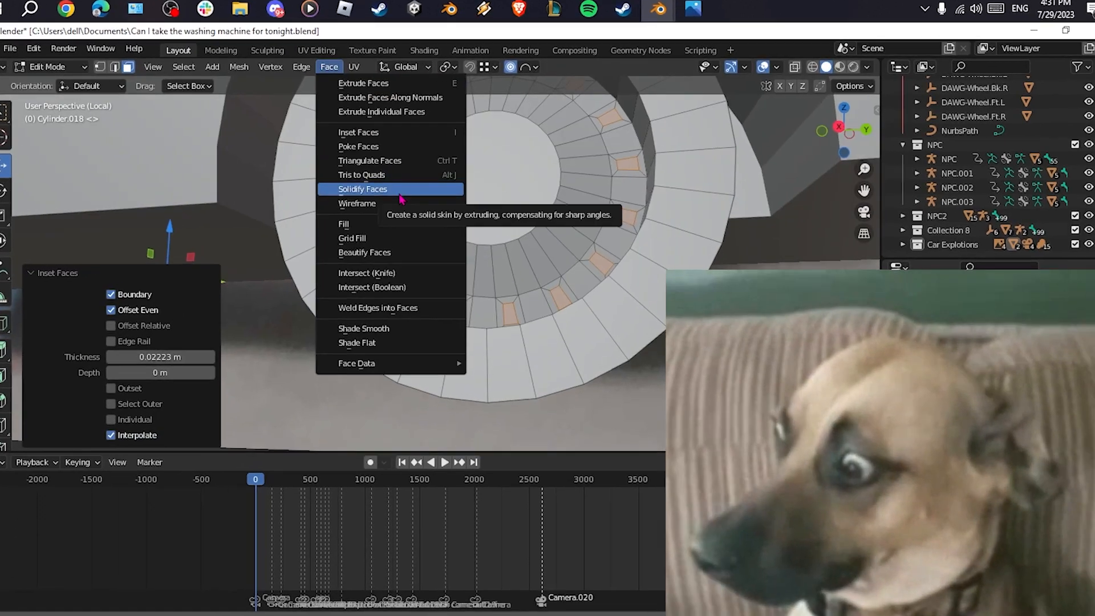
scroll(622, 215, "up", 5)
left_click(317, 63)
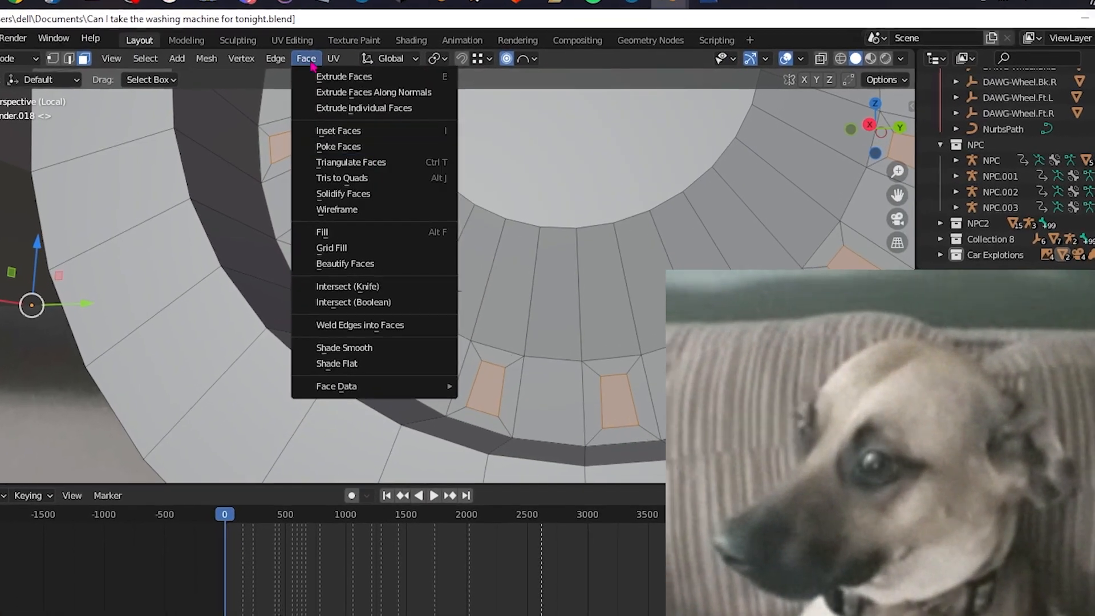
left_click(319, 63)
key("ctrl+z")
key("ctrl+shift+z")
left_click(295, 54)
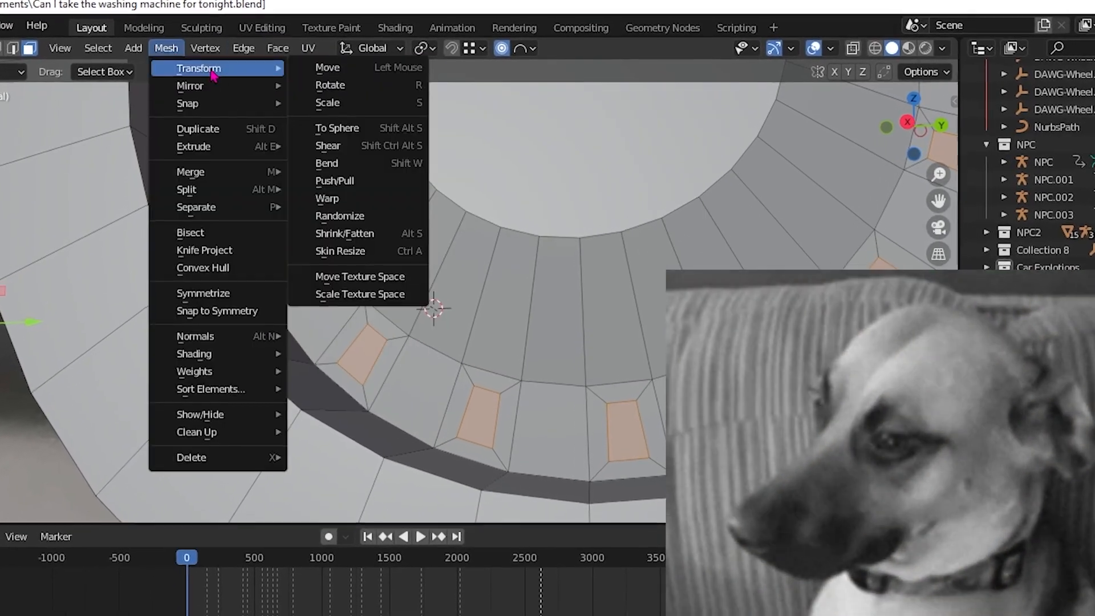
mouse_move(128, 56)
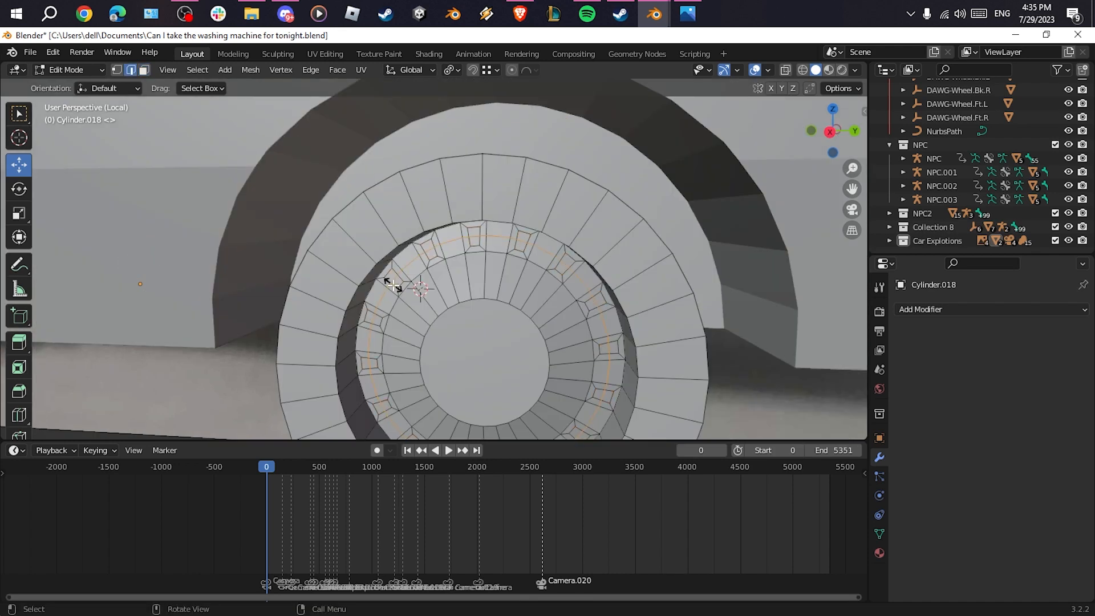
Add one centred loop cut through the rim's inset face ring and select the small inset faces with Select Similar by Perimeter
right_click(392, 285)
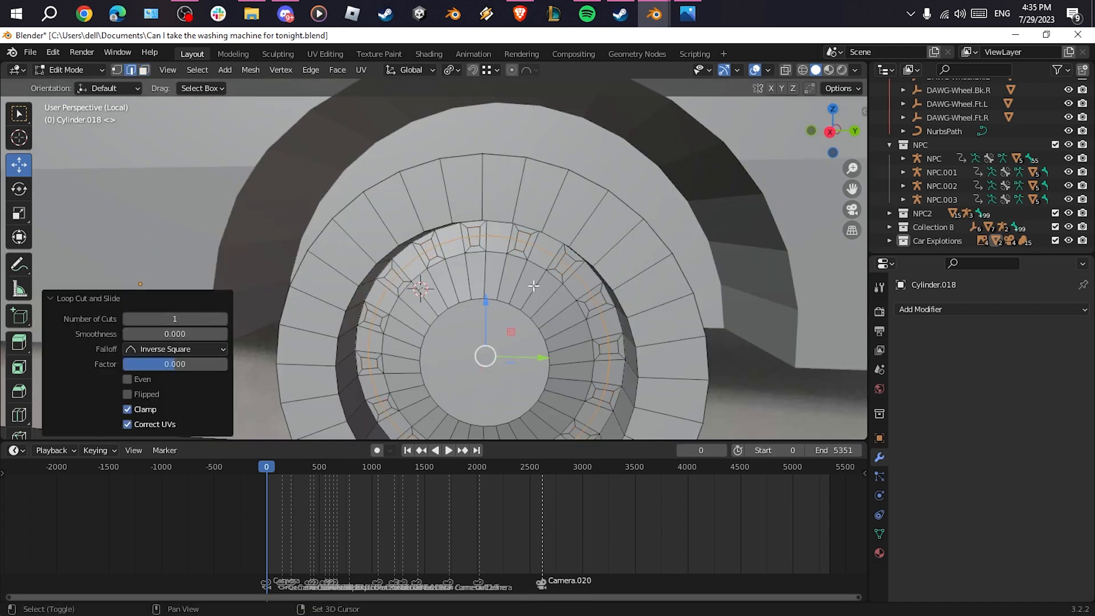
middle_click_drag(452, 317, 572, 272, "shift")
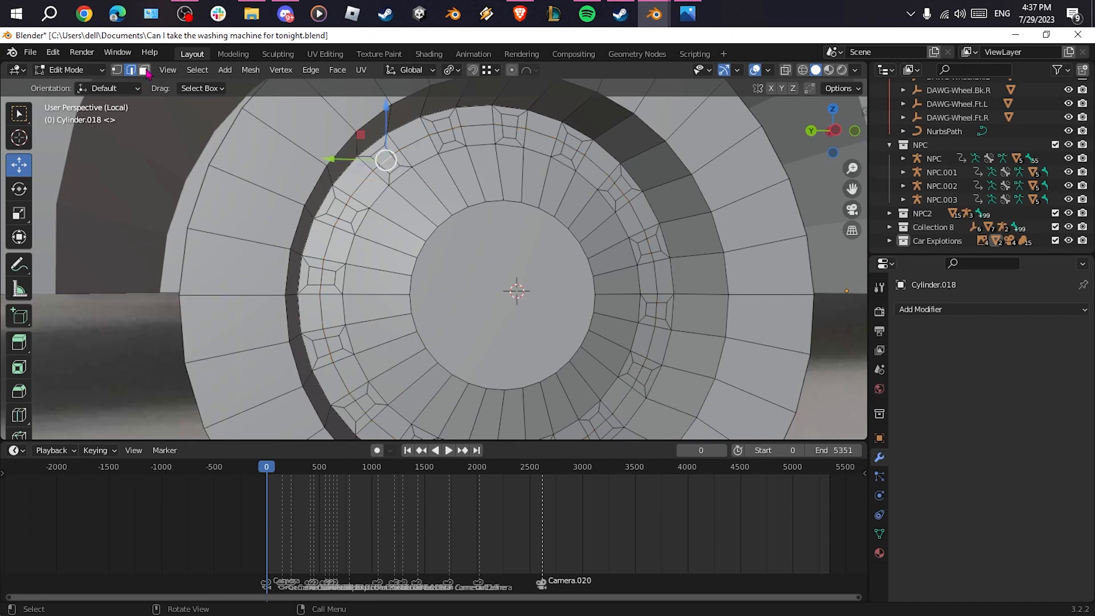
left_click(197, 70)
left_click(365, 284)
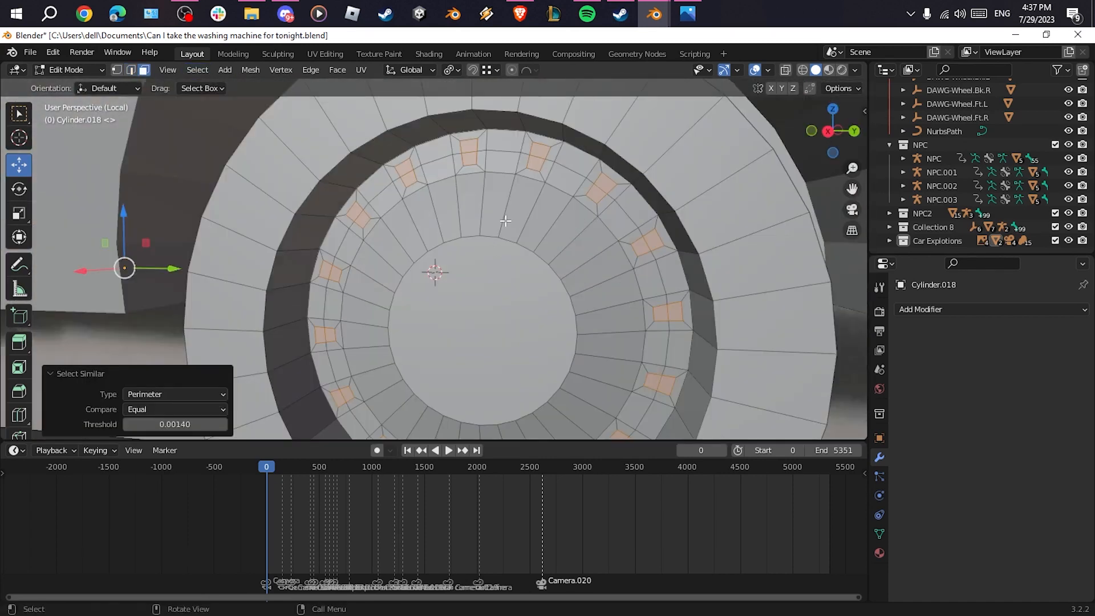
Round the selected inset faces with To Sphere at factor 1 and delete those faces to open holes in the rims
left_click(82, 218)
key("x")
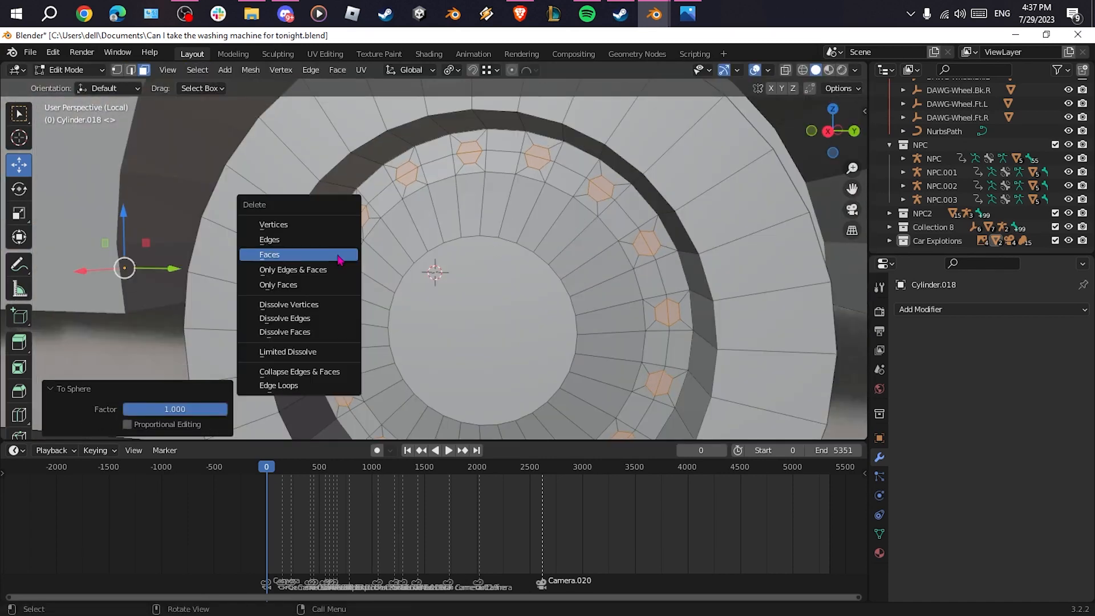
left_click(339, 254)
middle_click_drag(342, 260, 443, 261)
Cut three edge loops around the tyre sidewalls and scale one van side's loops by 1.1 along X with proportional editing
key("Tab")
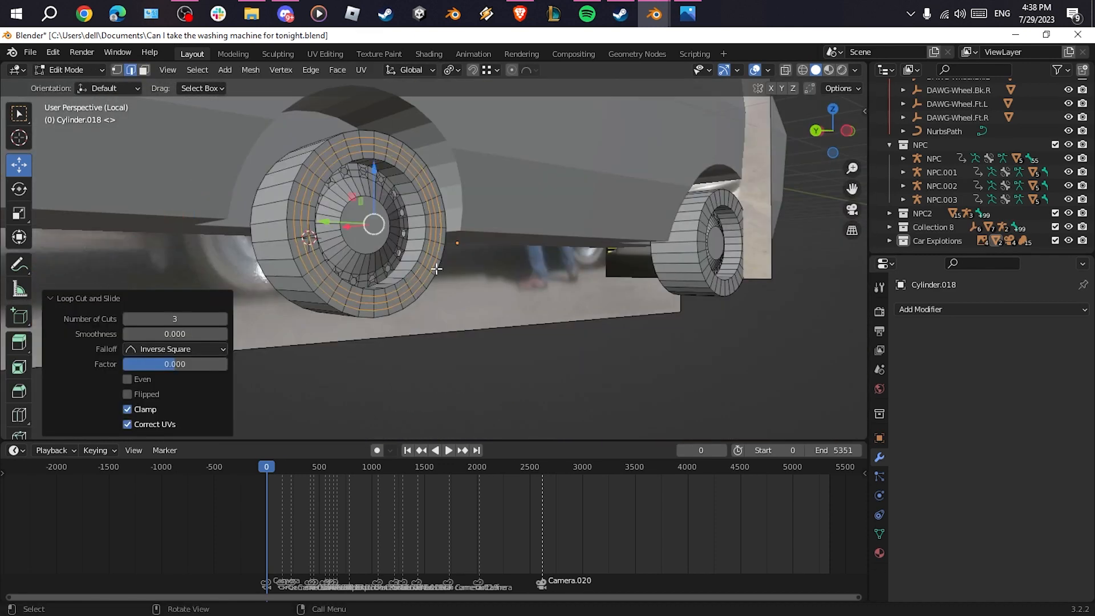
middle_click_drag(702, 255, 456, 246)
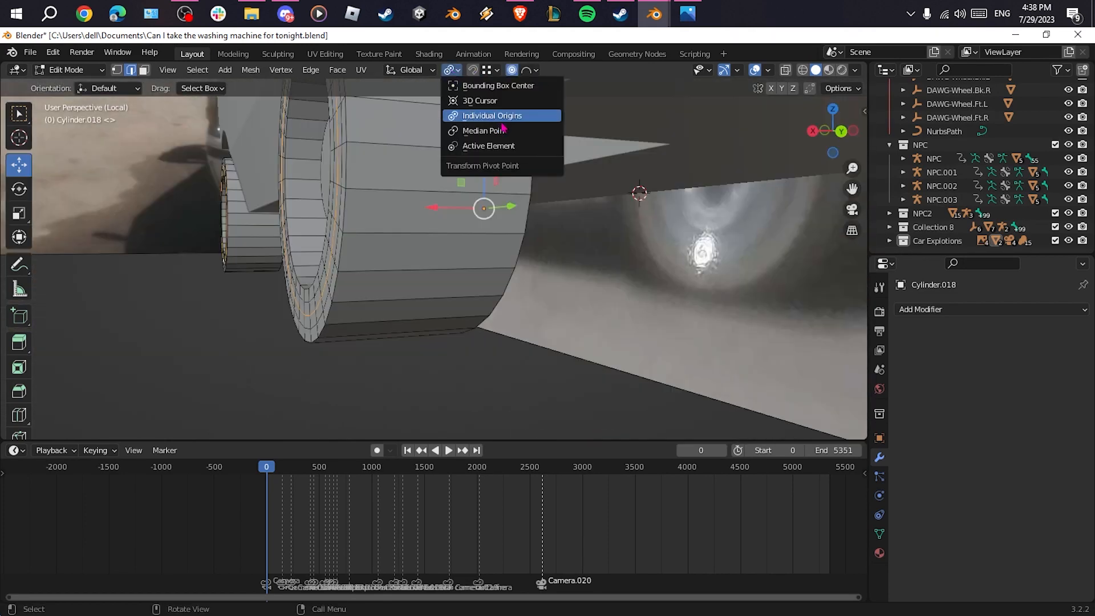
middle_click_drag(652, 203, 516, 279)
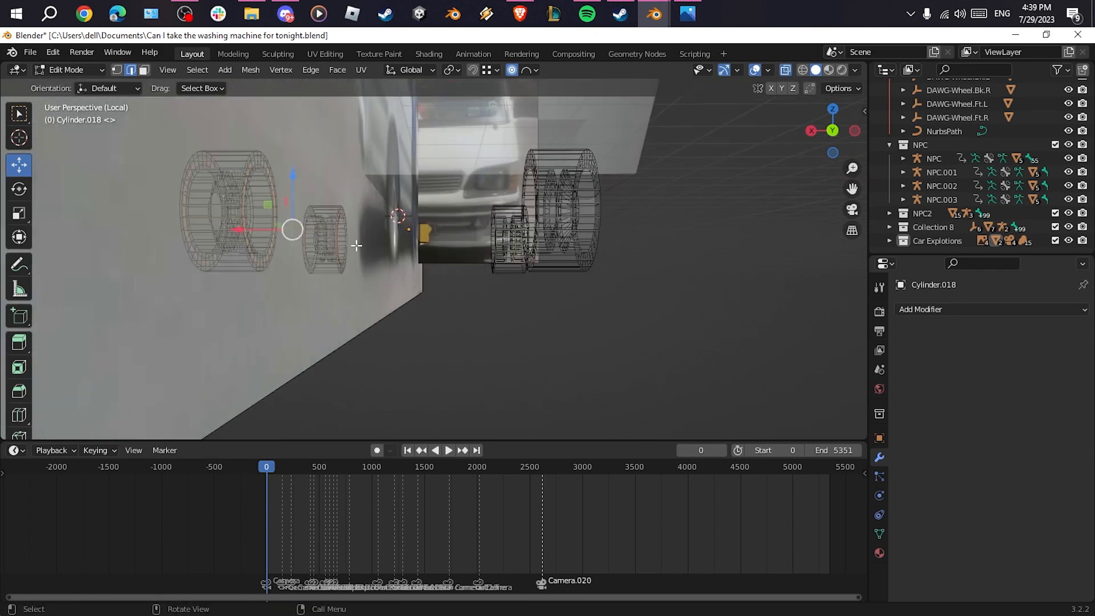
key("s")
key("x")
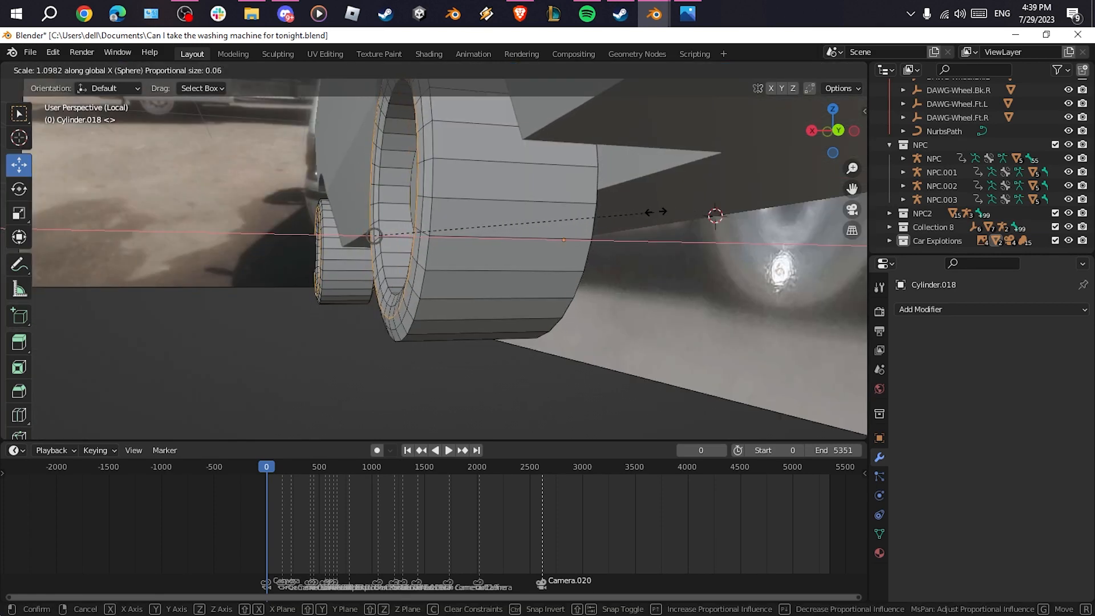
type("1.1")
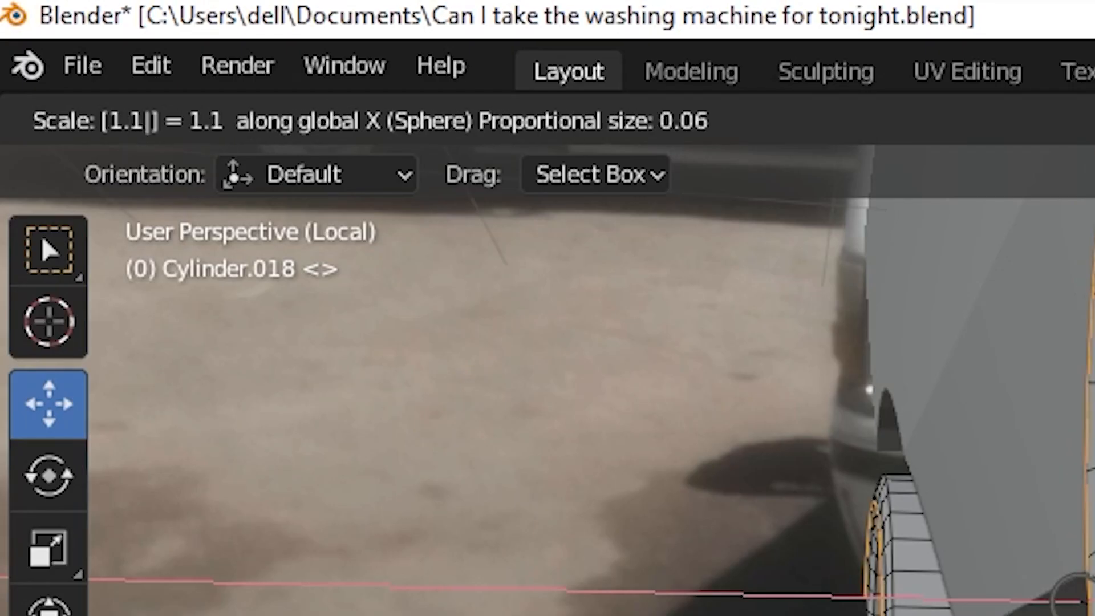
key("Return")
Scale the sidewall loops of the tyres on the van's other side by 1.1 along X with proportional editing
middle_click_drag(497, 299, 448, 329)
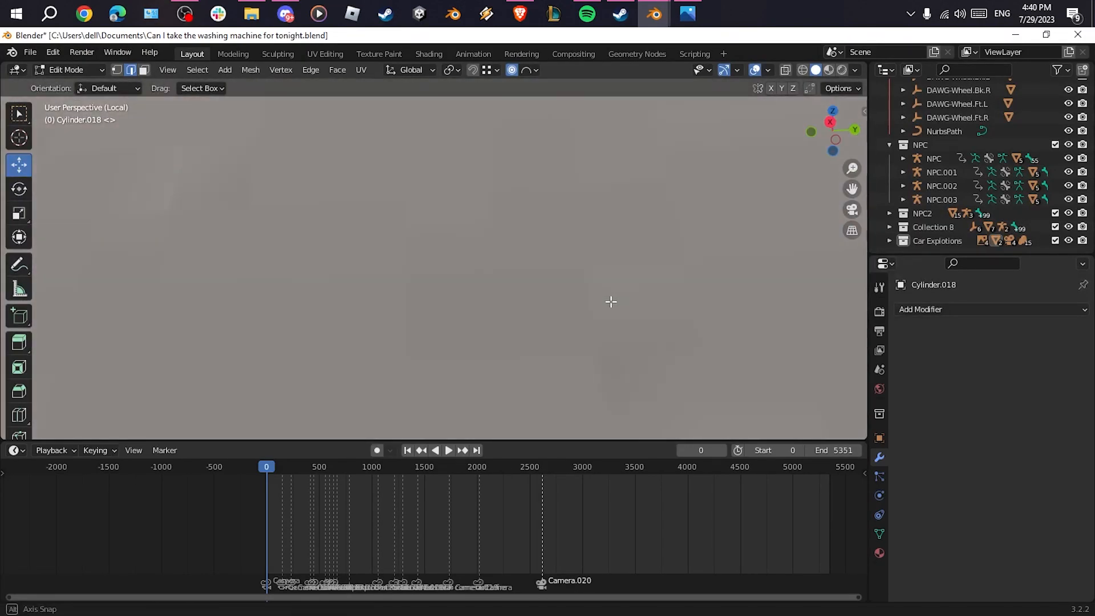
key("s")
key("x")
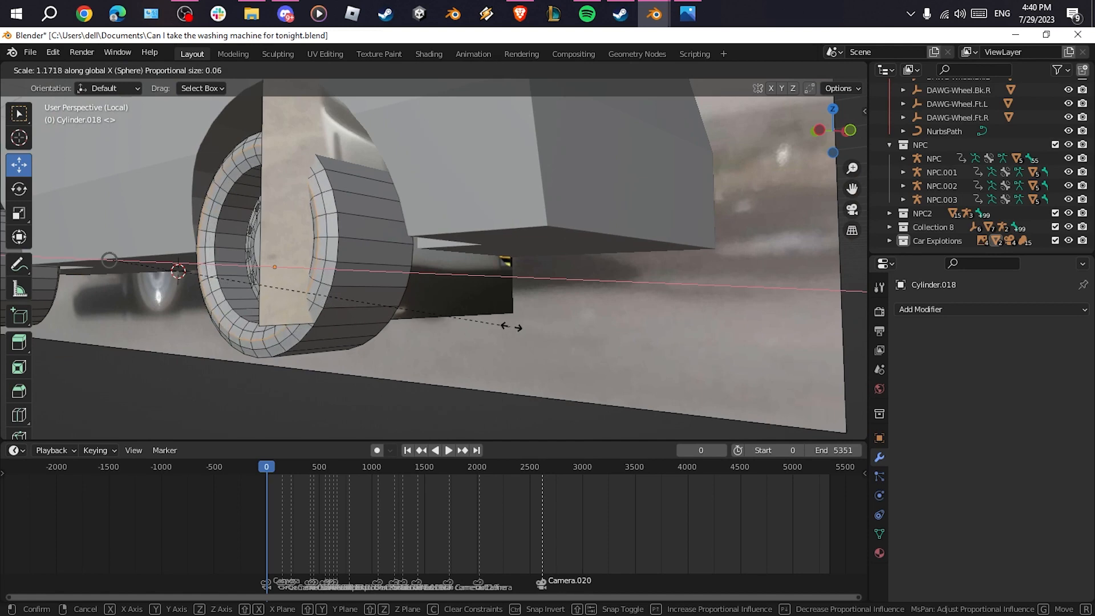
key("Return")
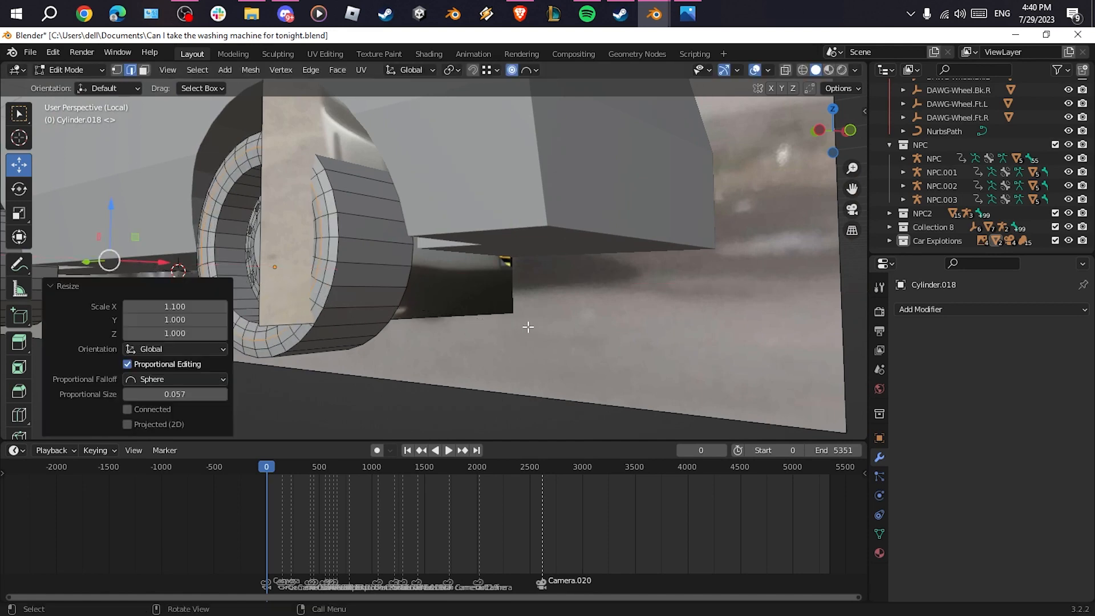
Select a ring of sidewall faces on the tyres and add two material slots to the wheels
middle_click_drag(526, 325, 284, 320)
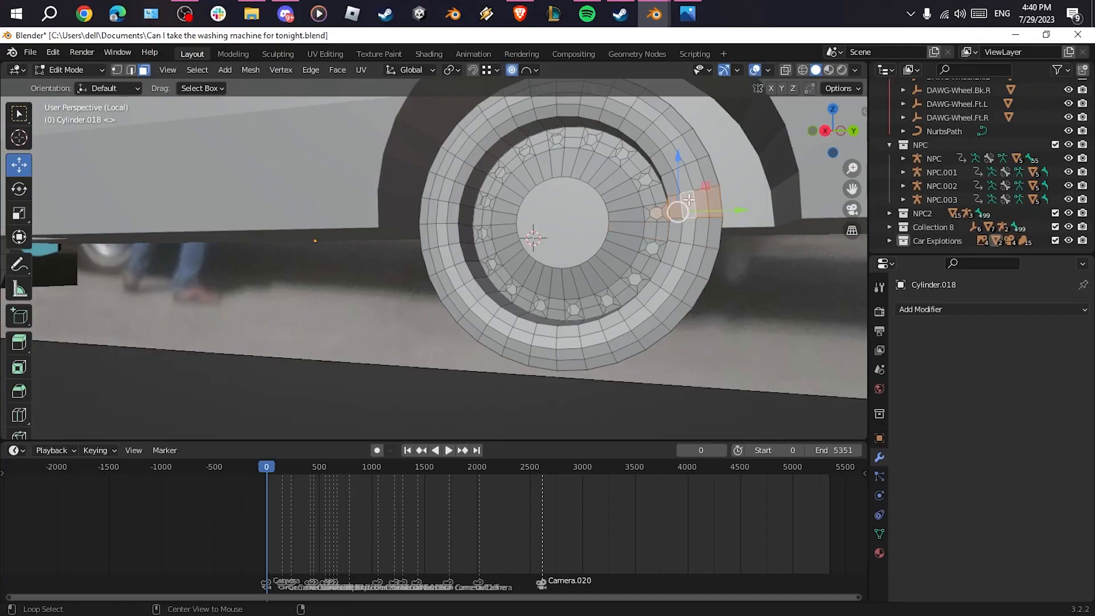
middle_click_drag(681, 213, 676, 293, "shift")
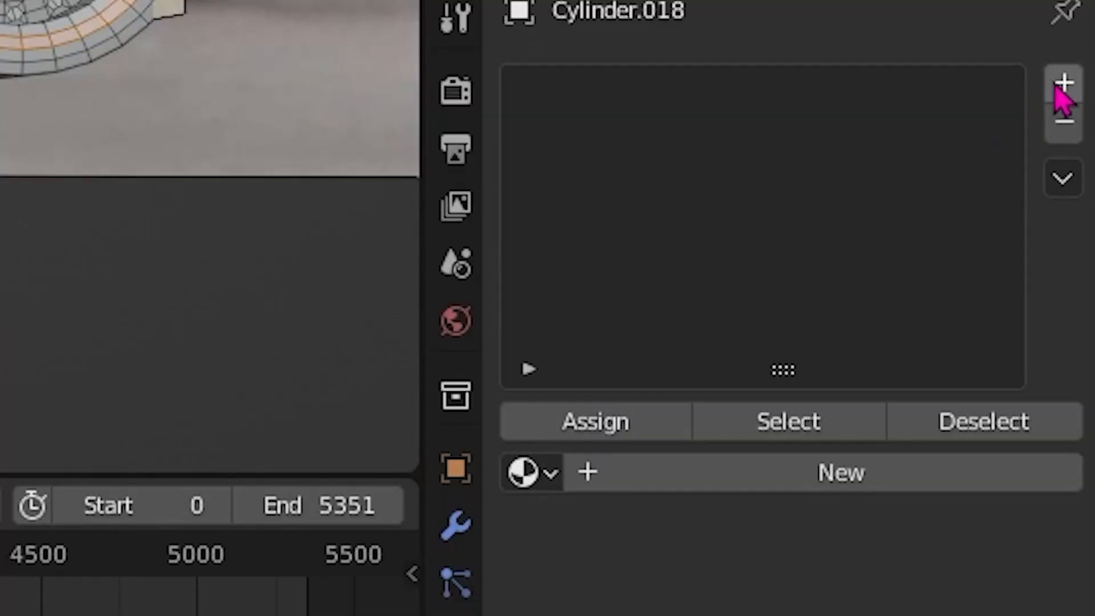
left_click(1055, 91)
left_click(1053, 94)
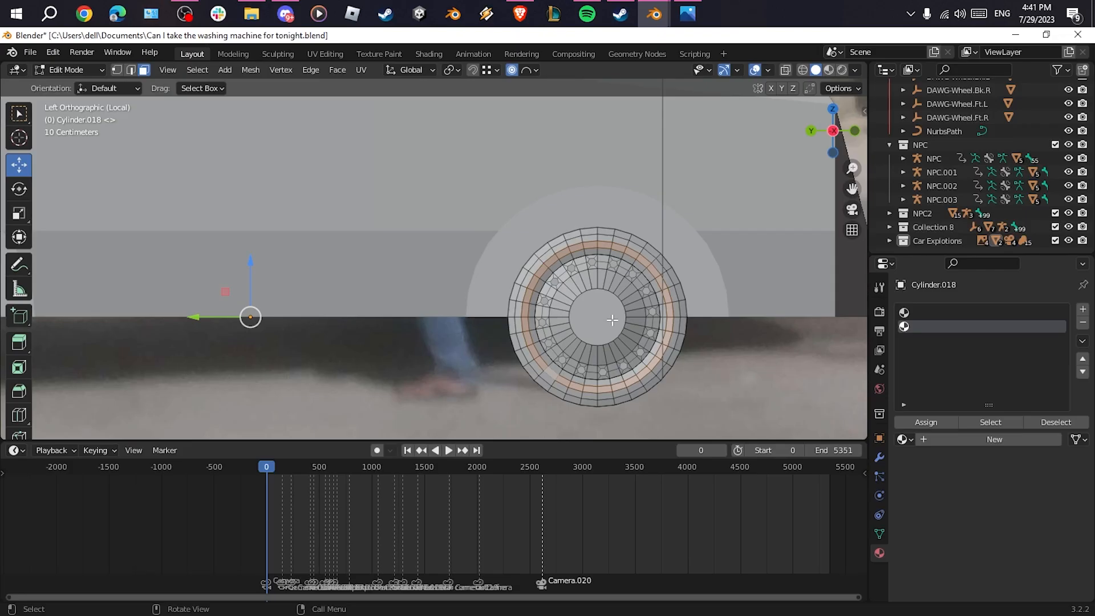
Turn on X-ray in the side view and circle-select the rim and hub faces of the wheels
left_click(597, 317)
key("alt+z")
scroll(656, 317, "up", 2)
key("c")
left_click_drag(547, 285, 597, 319)
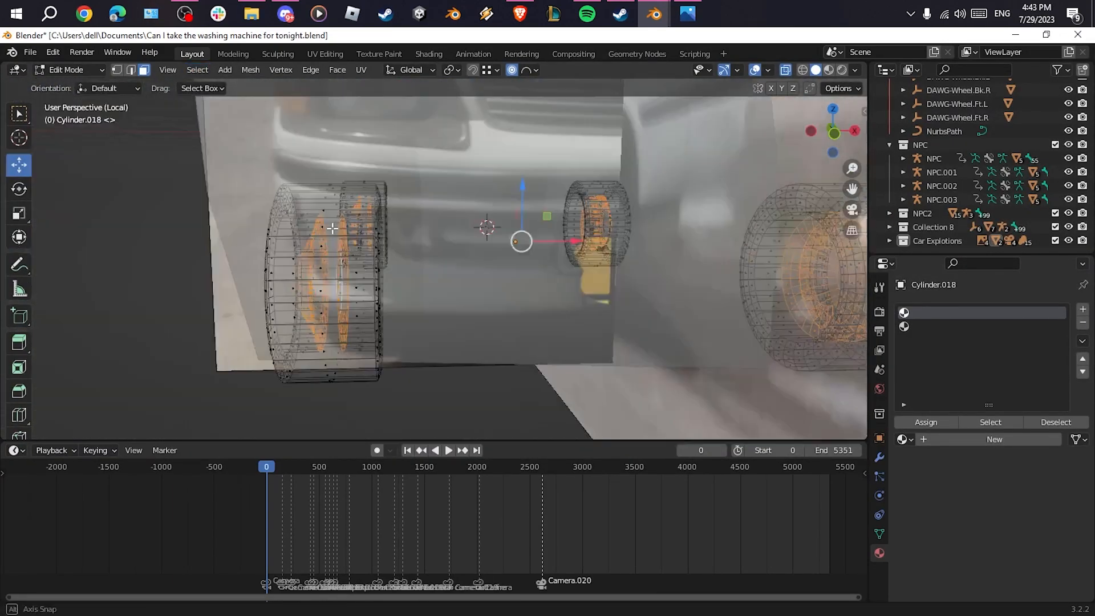
Set the first material slot to Tire and apply the Metal material to the selected rim faces in a third slot
left_click(905, 439)
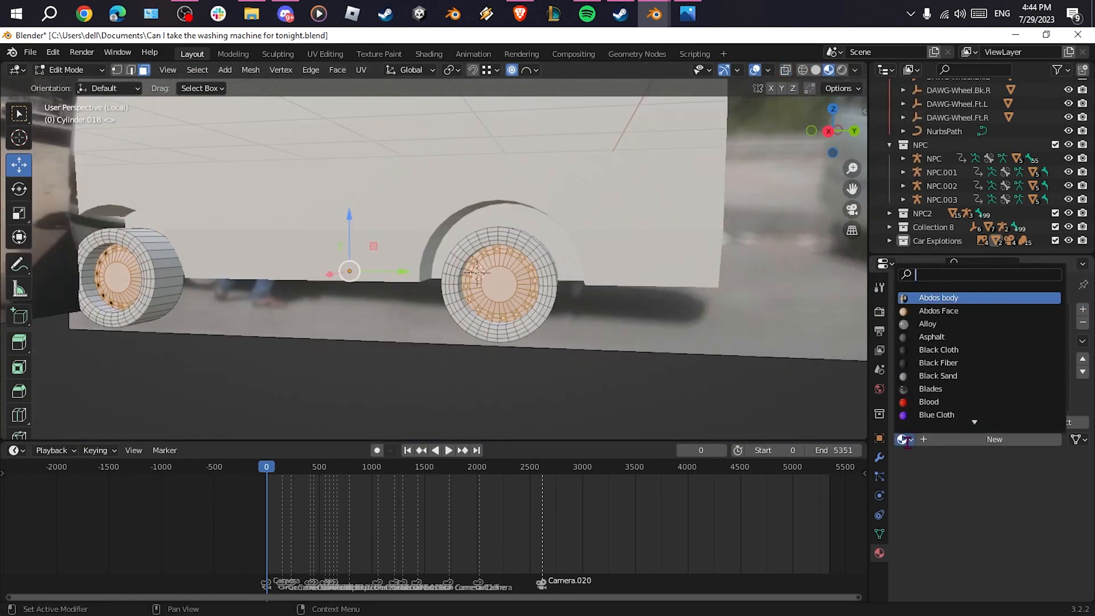
left_click(942, 298)
middle_click_drag(616, 293, 748, 313)
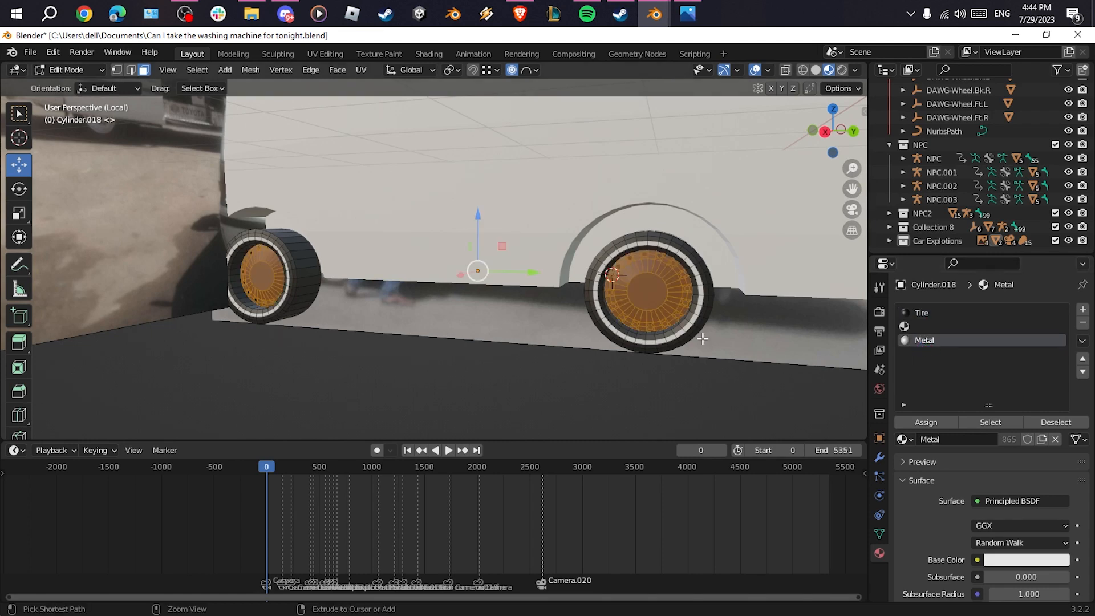
Select the van body and add a Boolean modifier in Difference mode using the window cutter Cube.644
left_click_drag(134, 168, 360, 333)
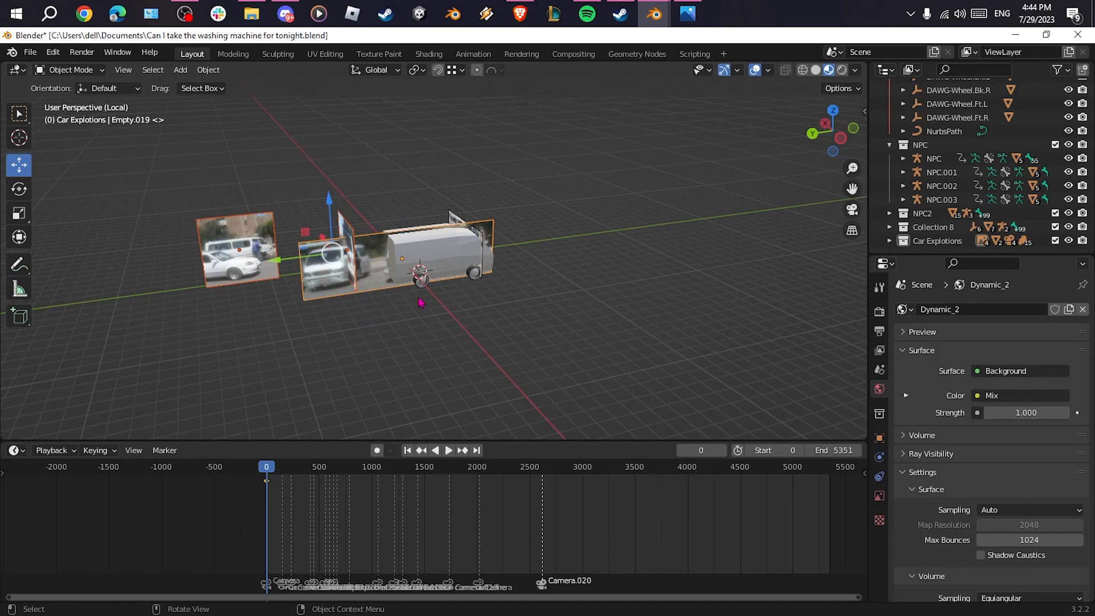
scroll(456, 225, "up", 6)
left_click(473, 236)
middle_click_drag(719, 263, 591, 268)
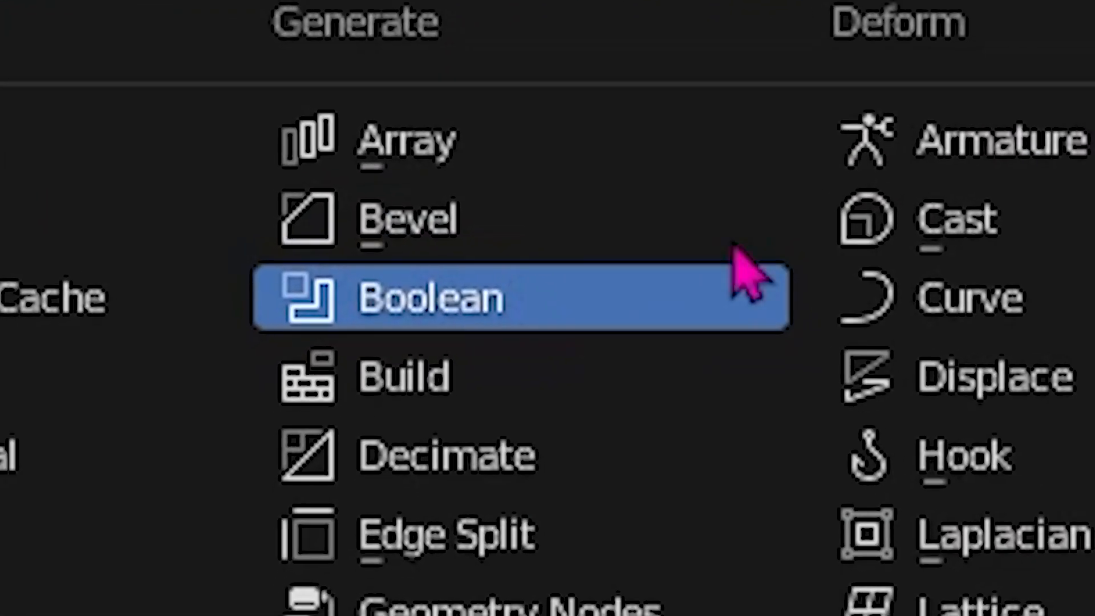
left_click(650, 273)
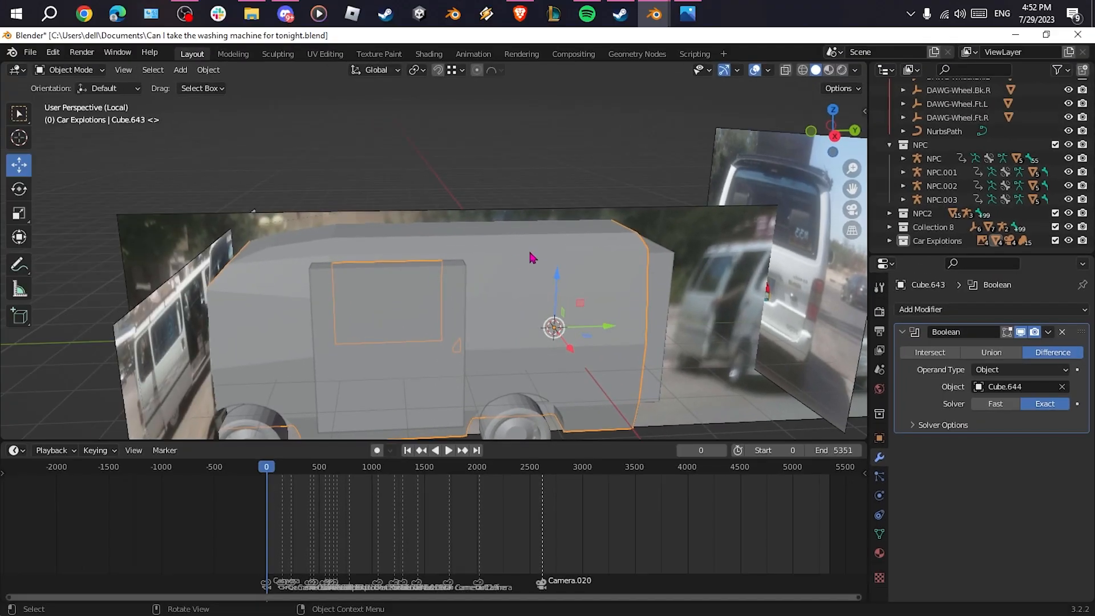
Widen the window cutter by scaling its selected vertices about 1.23 along X, and reposition them
middle_click_drag(502, 273, 345, 278)
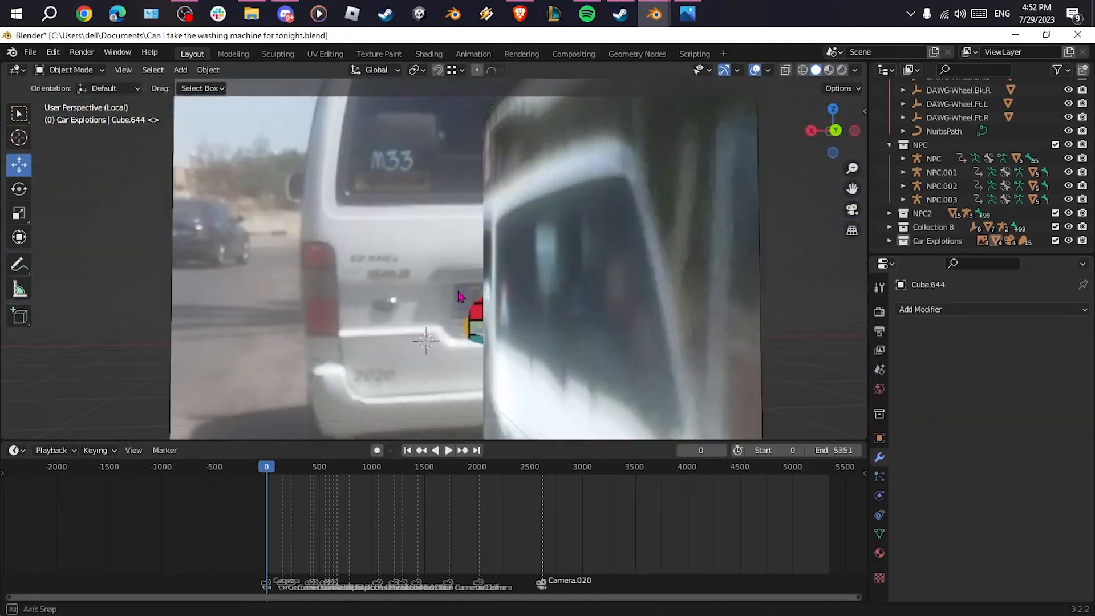
middle_click_drag(459, 296, 567, 305)
scroll(404, 297, "up", 3)
middle_click_drag(404, 297, 543, 249, "shift")
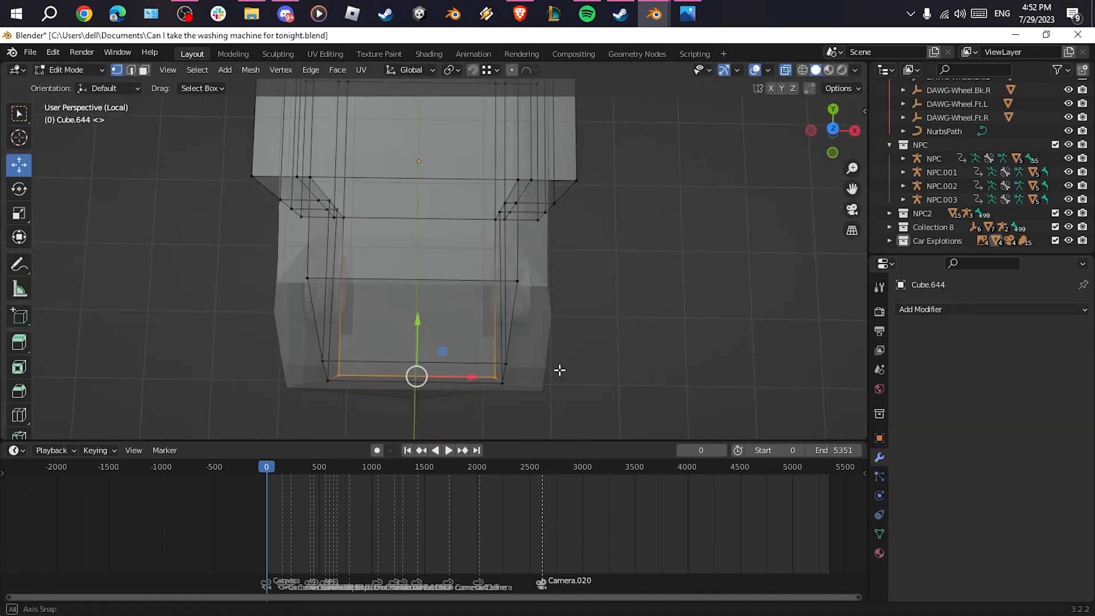
left_click_drag(559, 369, 264, 232)
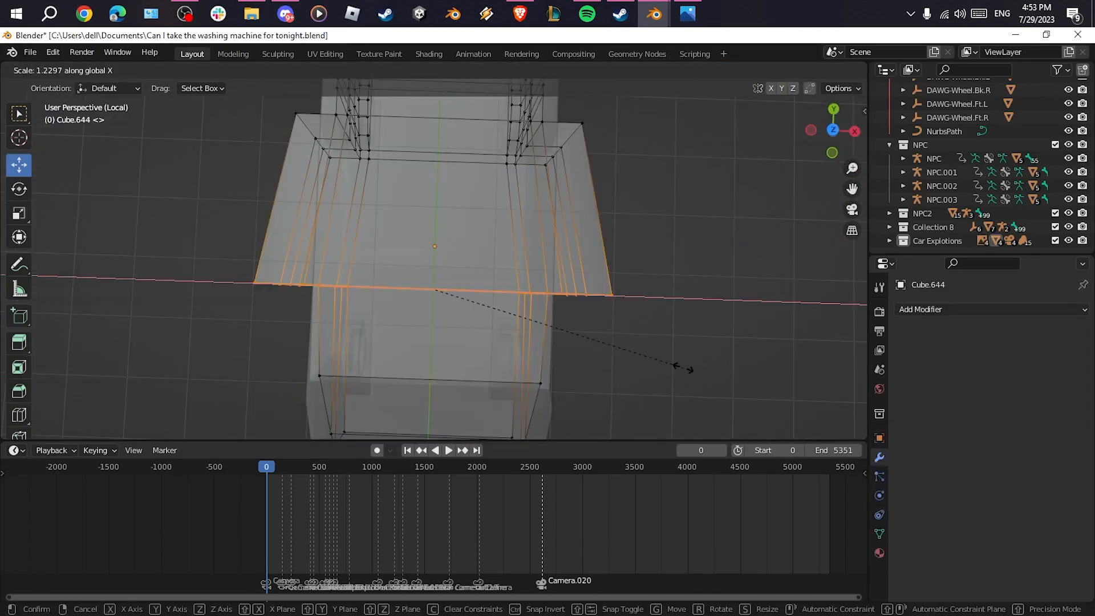
key("g")
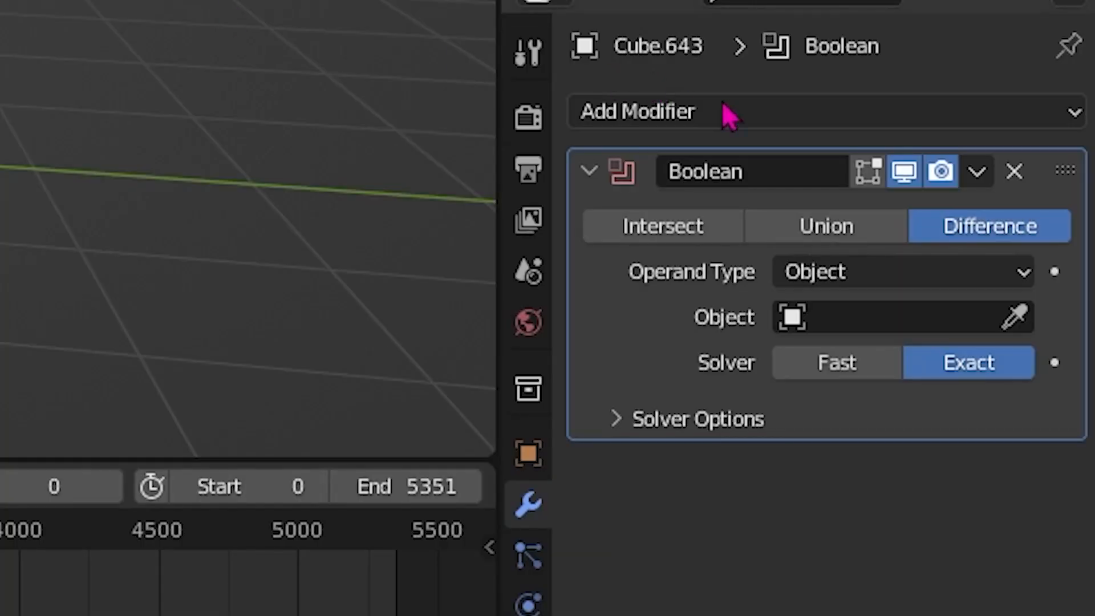
Pick the cutter in the viewport as the object of the van body's Boolean Difference modifier
left_click(1014, 316)
left_click(606, 206)
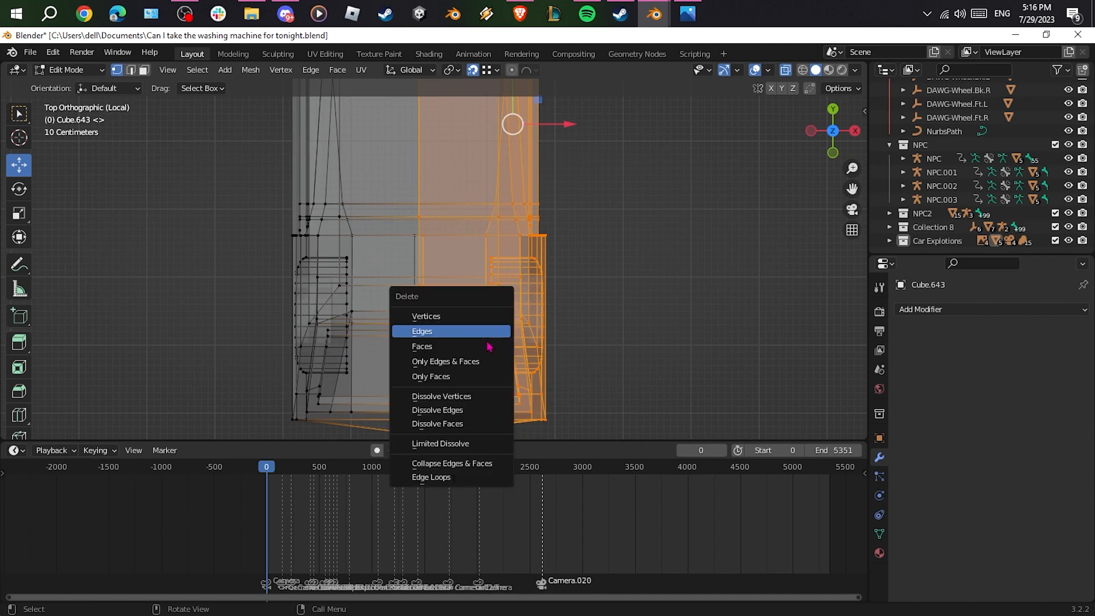
Delete the selected +X half of the van body mesh and inspect the remaining half
middle_click_drag(494, 377, 496, 268)
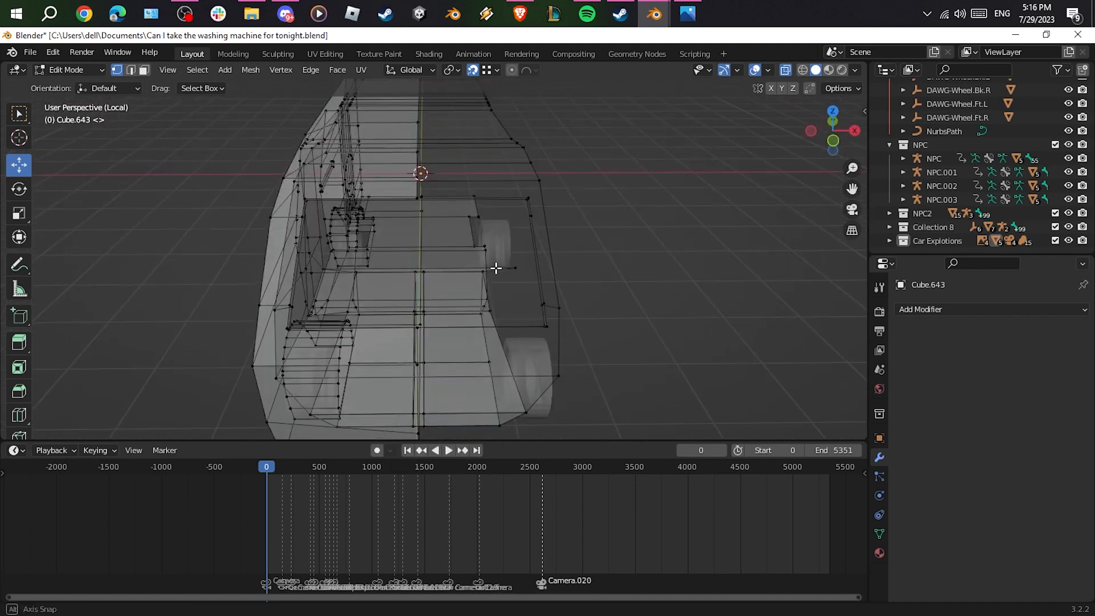
middle_click_drag(633, 221, 380, 109)
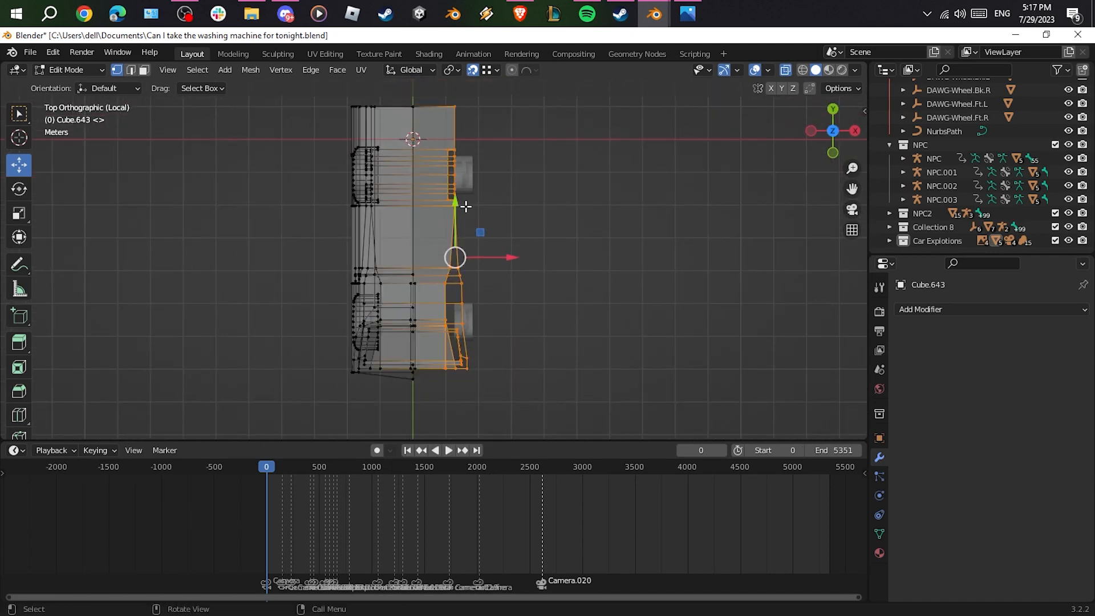
middle_click_drag(500, 154, 408, 212)
right_click(402, 217)
middle_click_drag(665, 298, 500, 229)
left_click(588, 260)
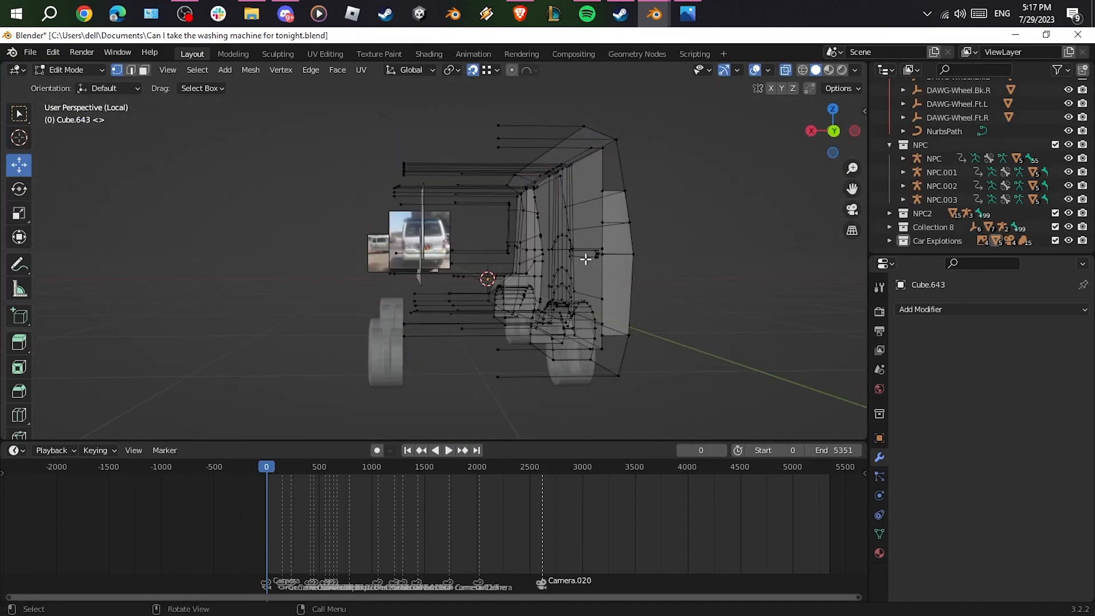
Hide the existing van body and its parts, and start a fresh body from a new cube
key("Tab")
key("KP_3")
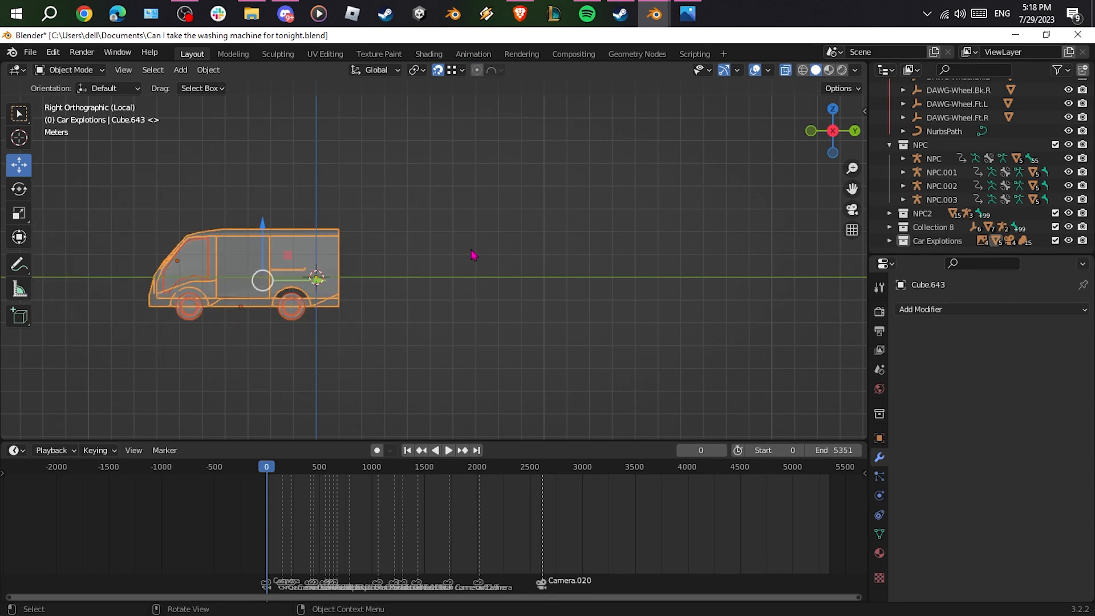
key("h")
scroll(286, 267, "up", 2)
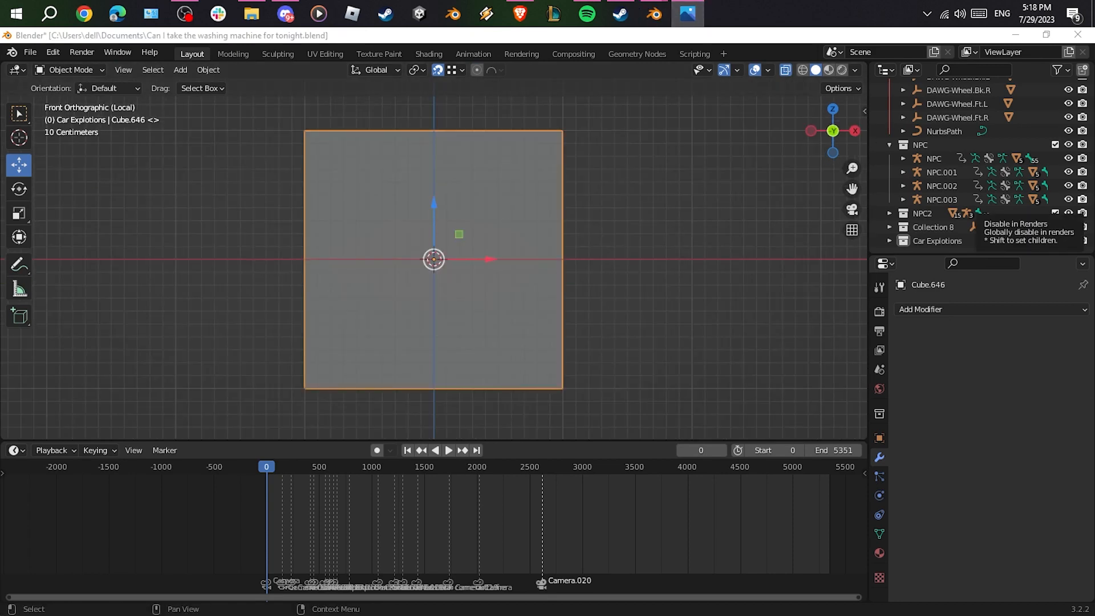
scroll(602, 292, "down", 6)
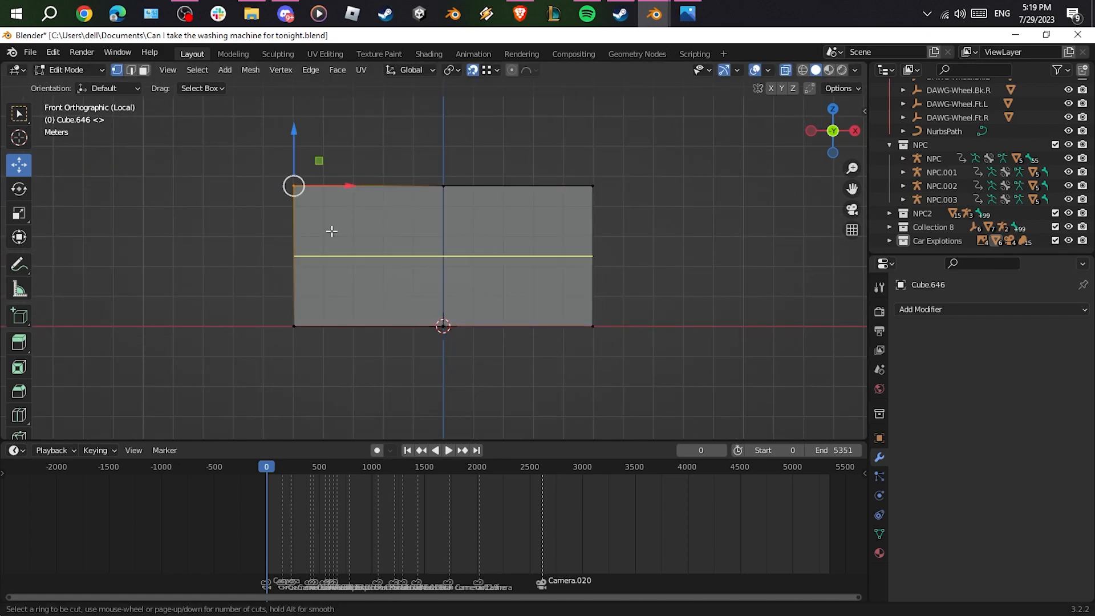
Reposition the upper front corner vertices of the new van box to form a slanted windshield profile
key("g")
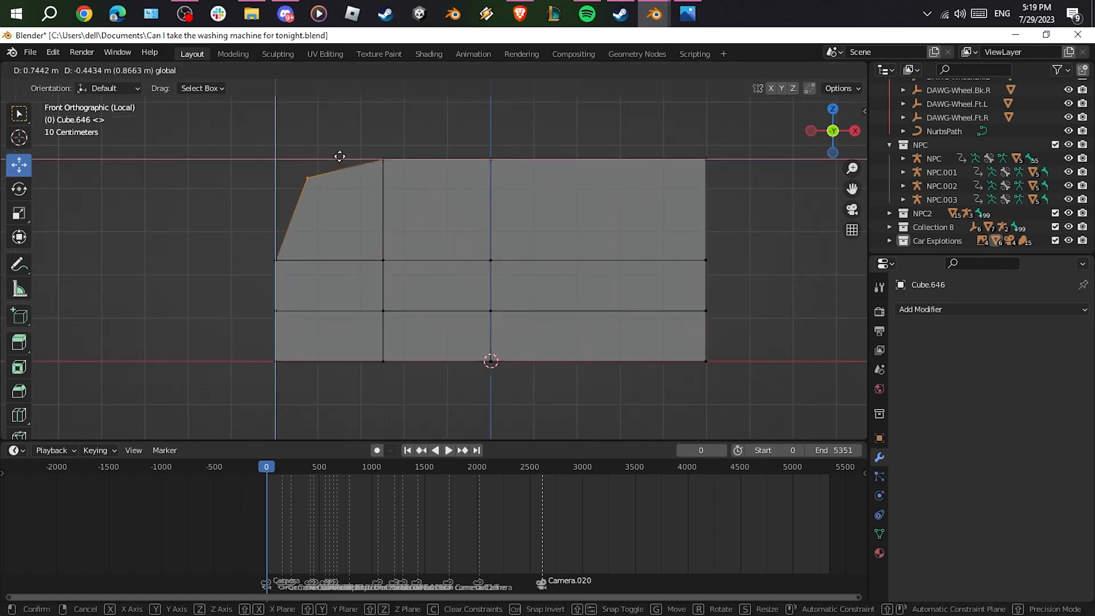
left_click_drag(330, 154, 379, 146)
middle_click_drag(357, 372, 351, 360, "shift")
left_click(351, 360)
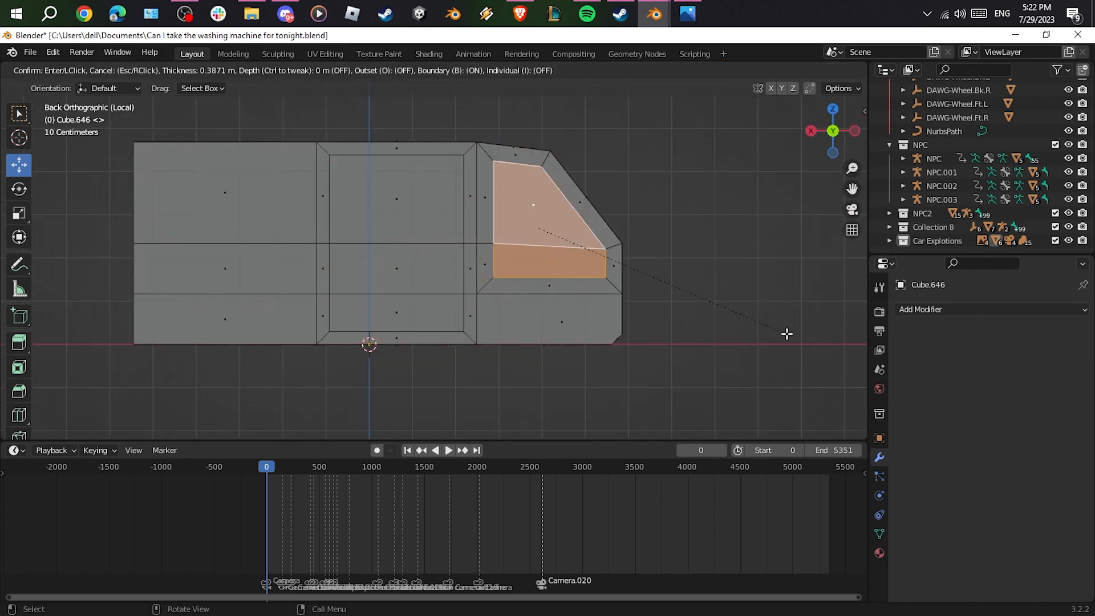
Inset the front side window faces and add a Solidify modifier with 0.13 m thickness to the van body
left_click(533, 202)
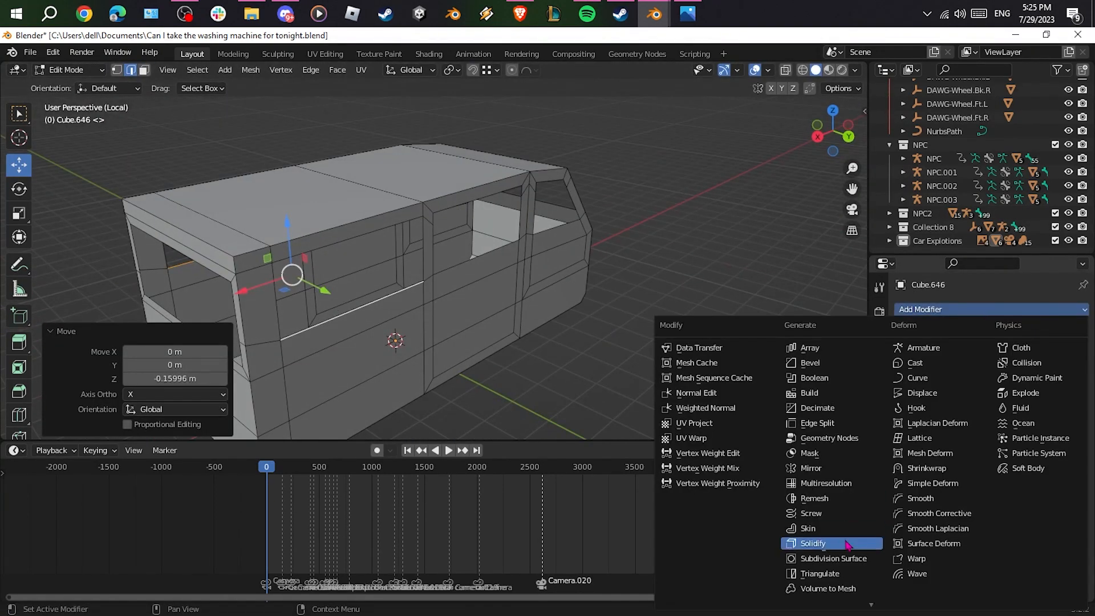
left_click(819, 543)
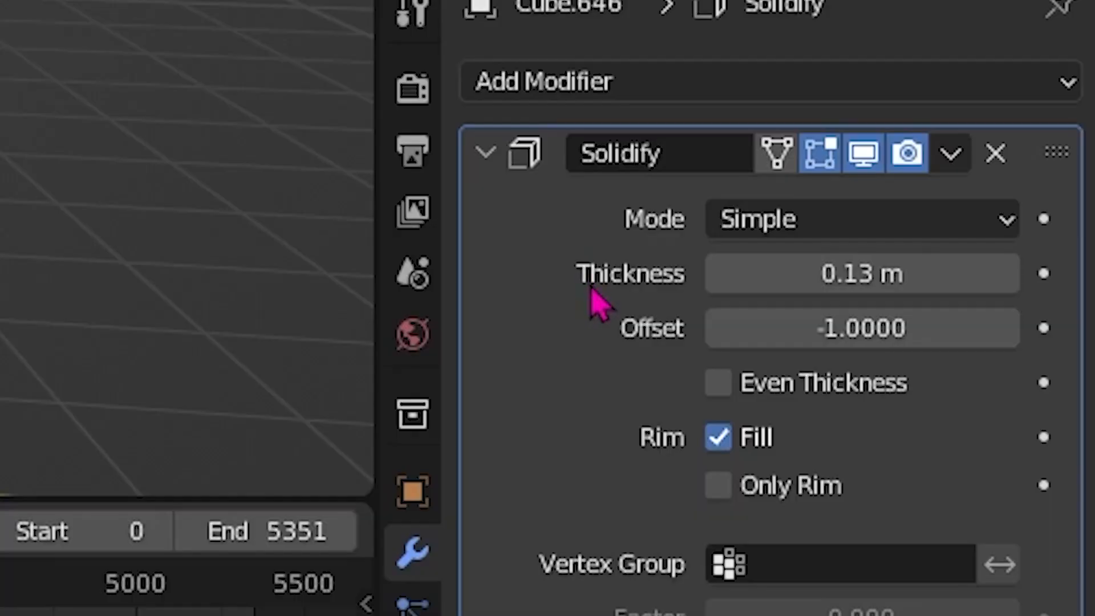
key("ctrl+x")
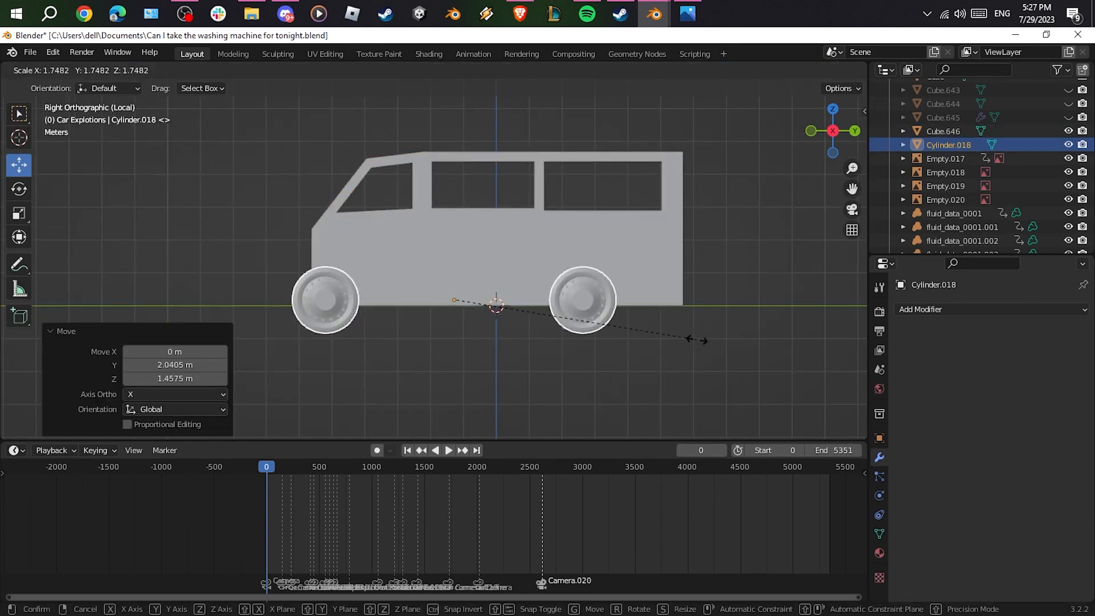
Scale the wheel set by about 1.58 and adjust the spacing of the rear and front wheels along the van
left_click(573, 327)
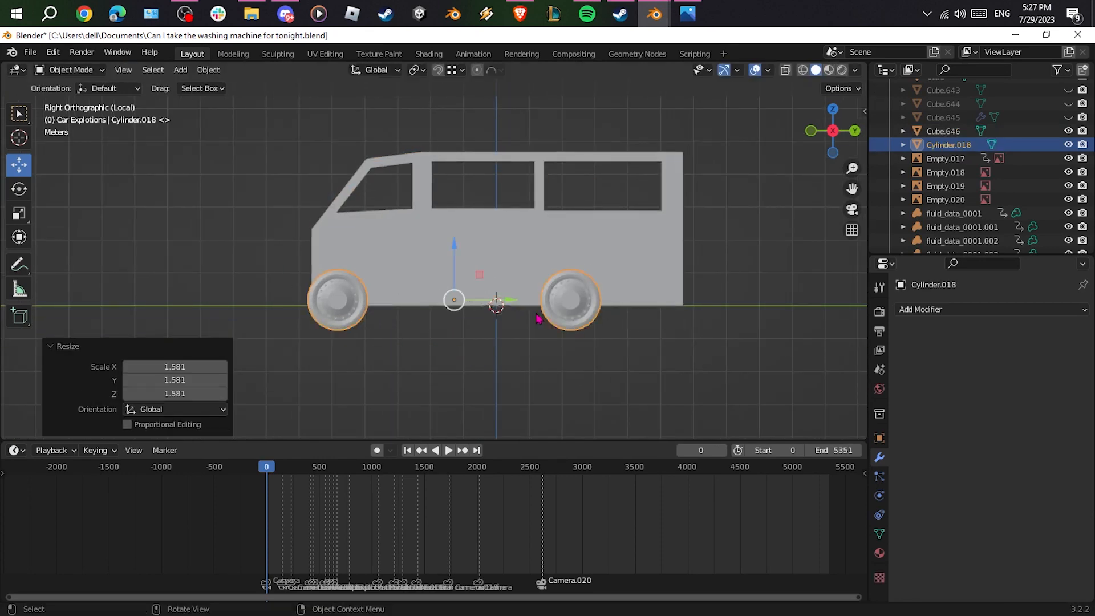
key("Escape")
key("Tab")
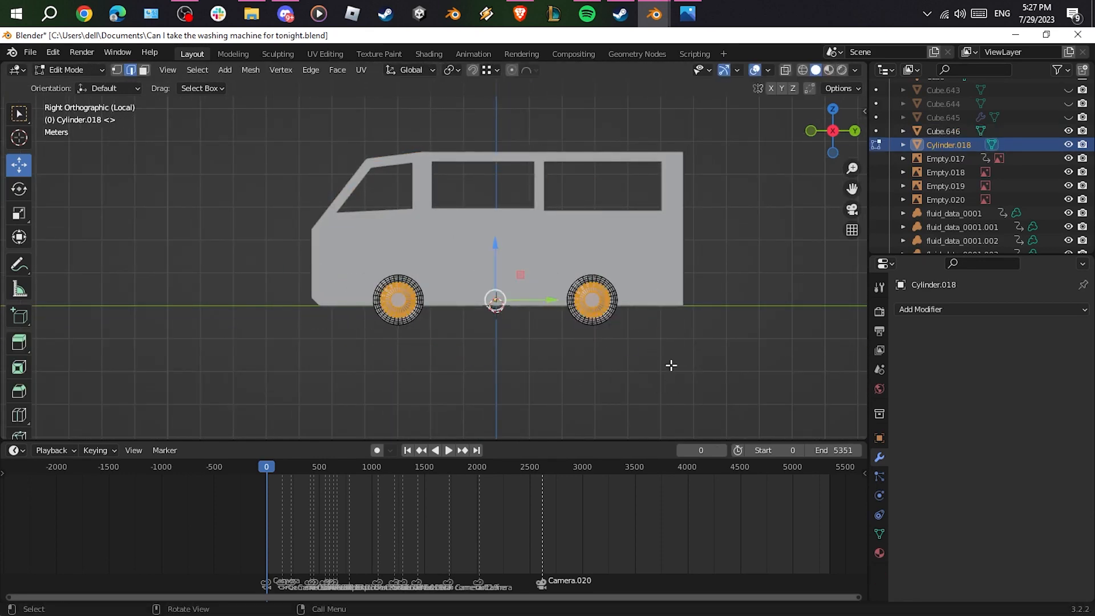
key("alt+z")
left_click_drag(656, 350, 551, 251)
key("g")
left_click_drag(671, 297, 672, 297)
left_click_drag(468, 357, 338, 254)
left_click_drag(451, 298, 442, 298)
left_click_drag(701, 377, 345, 226)
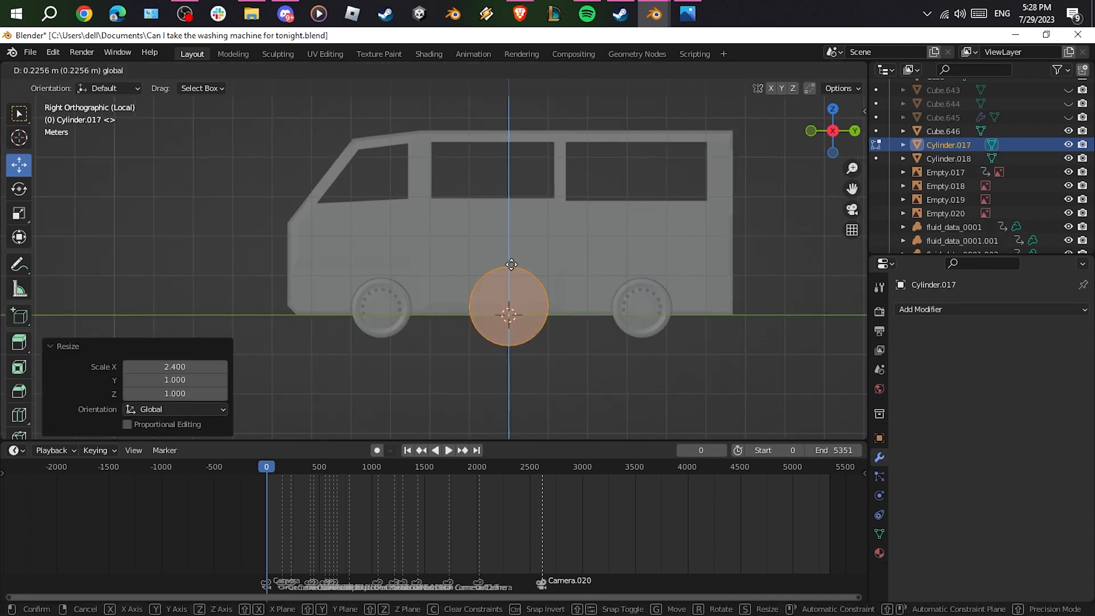
Try to align the wheel-arch cutter cylinder with the front wheels by moving it about -3.19 m along Y
key("g")
key("y")
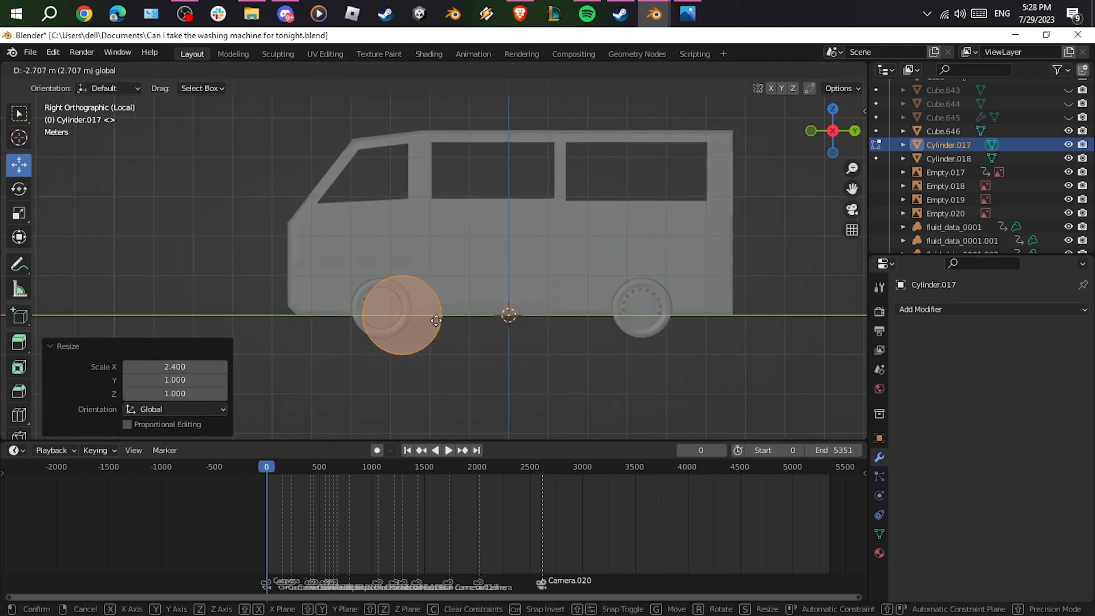
left_click(418, 321)
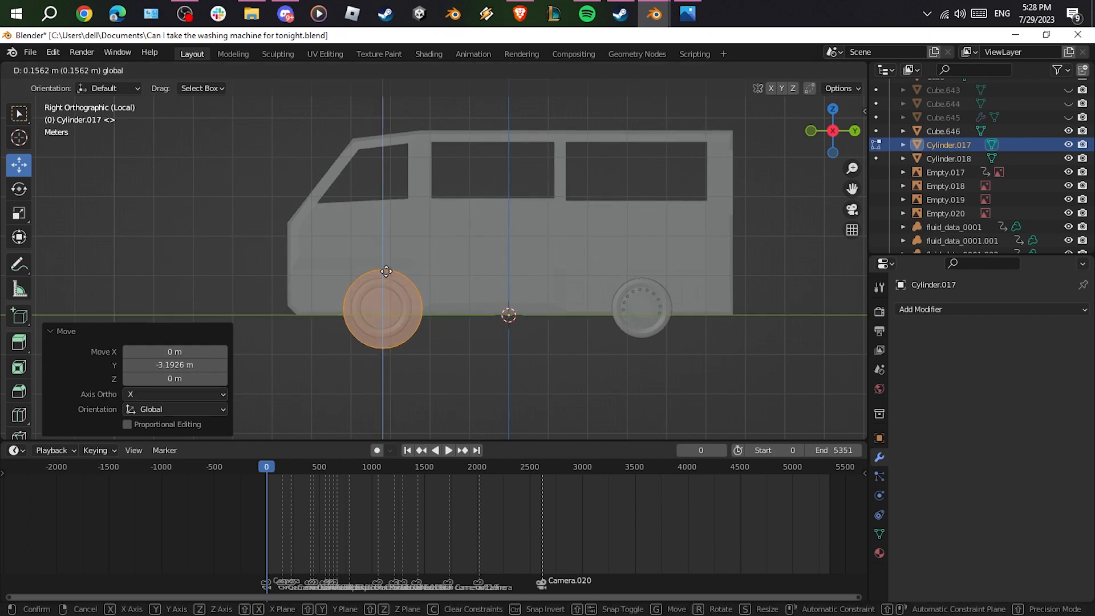
key("g")
key("y")
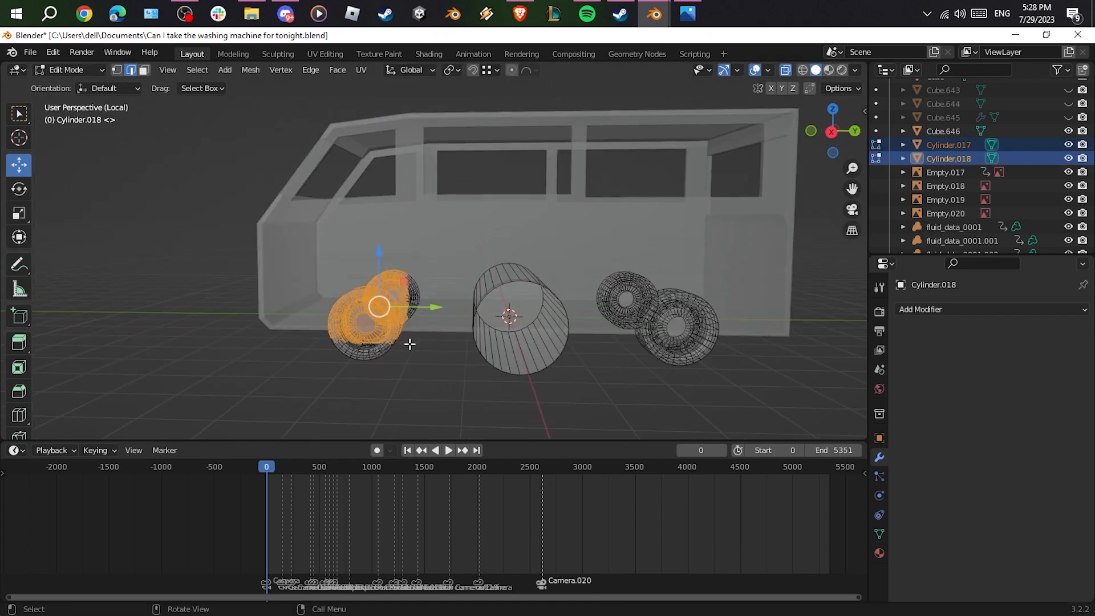
Snap the 3D cursor to the linked front wheels and snap the wheel-arch cutter cylinder to the cursor
key("ctrl+l")
key("shift+s")
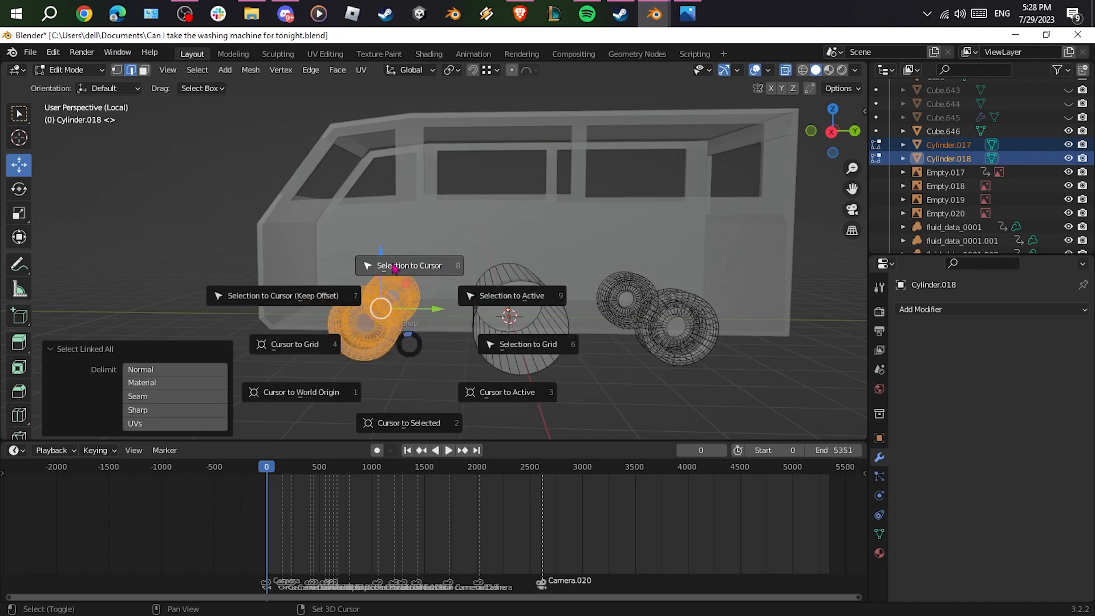
left_click(397, 425)
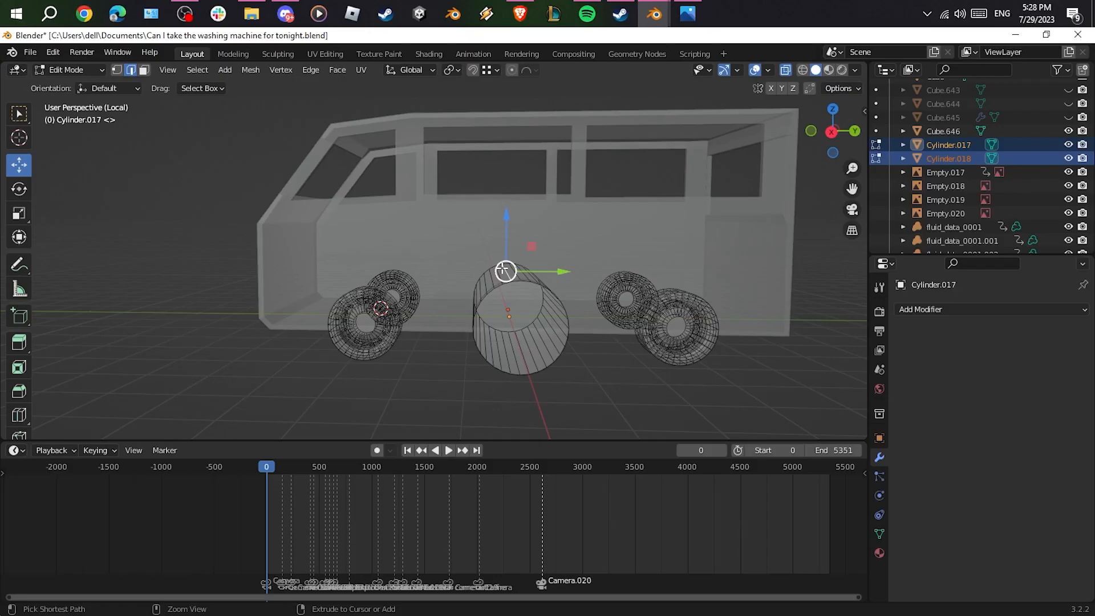
key("ctrl+l")
key("shift+s")
left_click(502, 203)
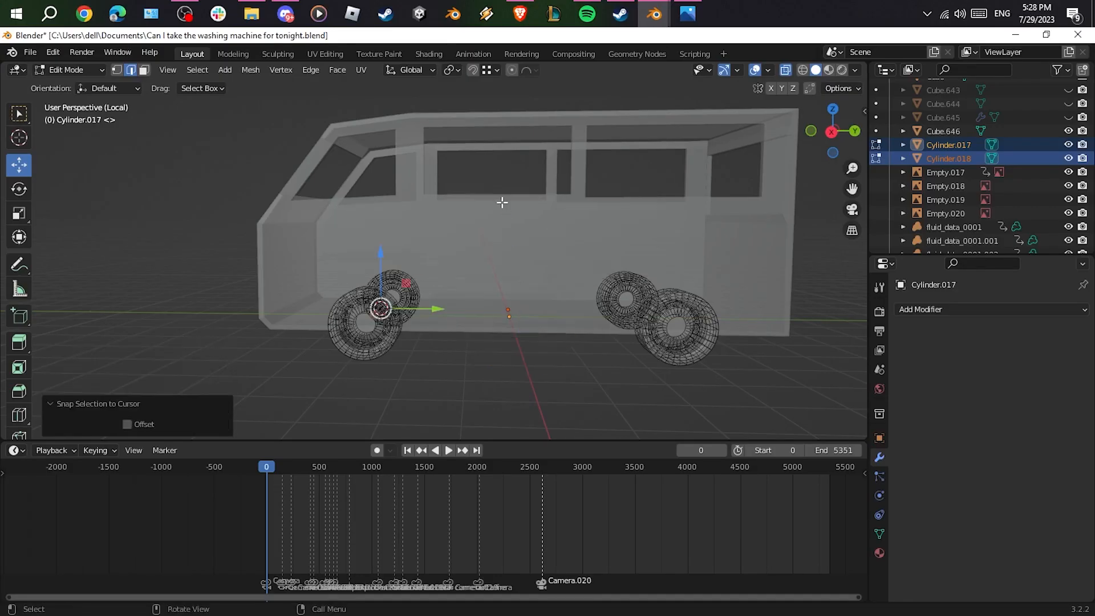
Use 3D cursor snapping to position the cutter cylinder for the rear wheels, and check it in side view
key("shift+s")
left_click(435, 212)
key("KP_3")
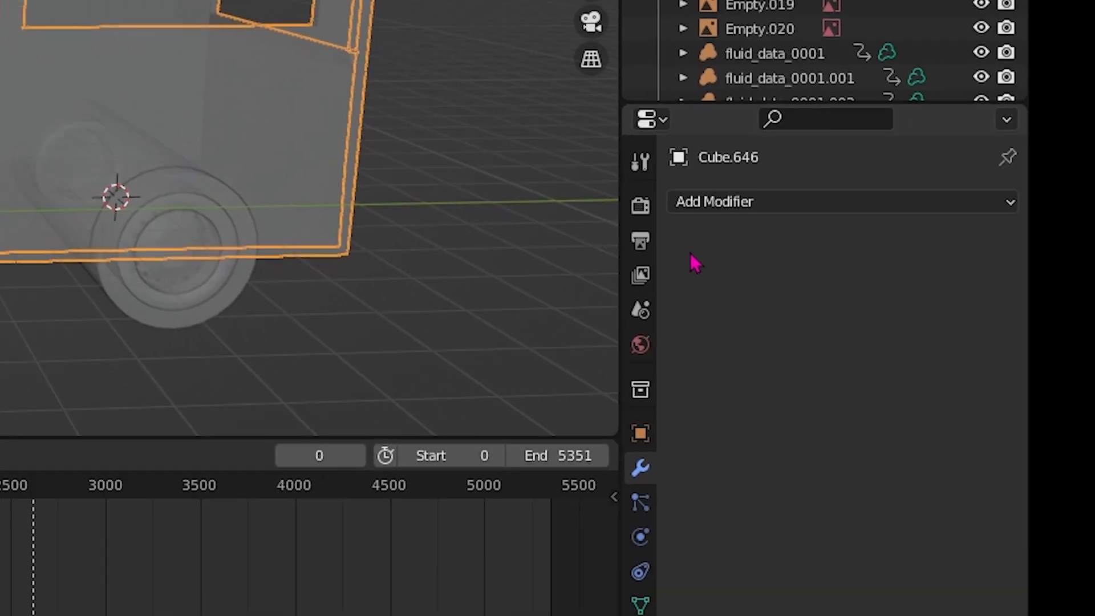
Add a modifier to the van body for the wheel arches and edit the inner ends of the cutter cylinders
left_click(919, 309)
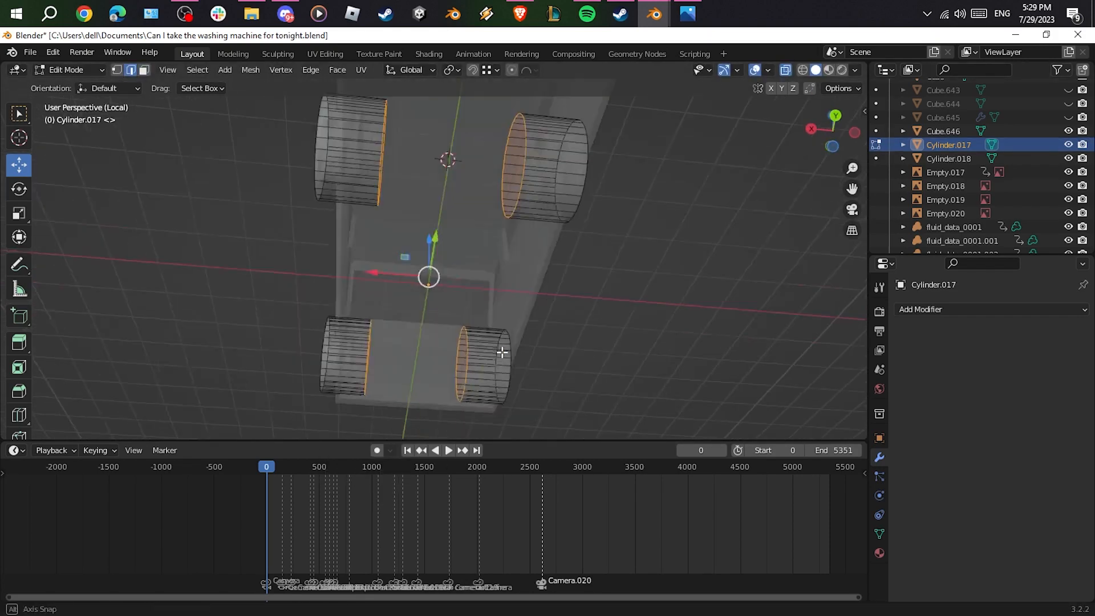
left_click(566, 268)
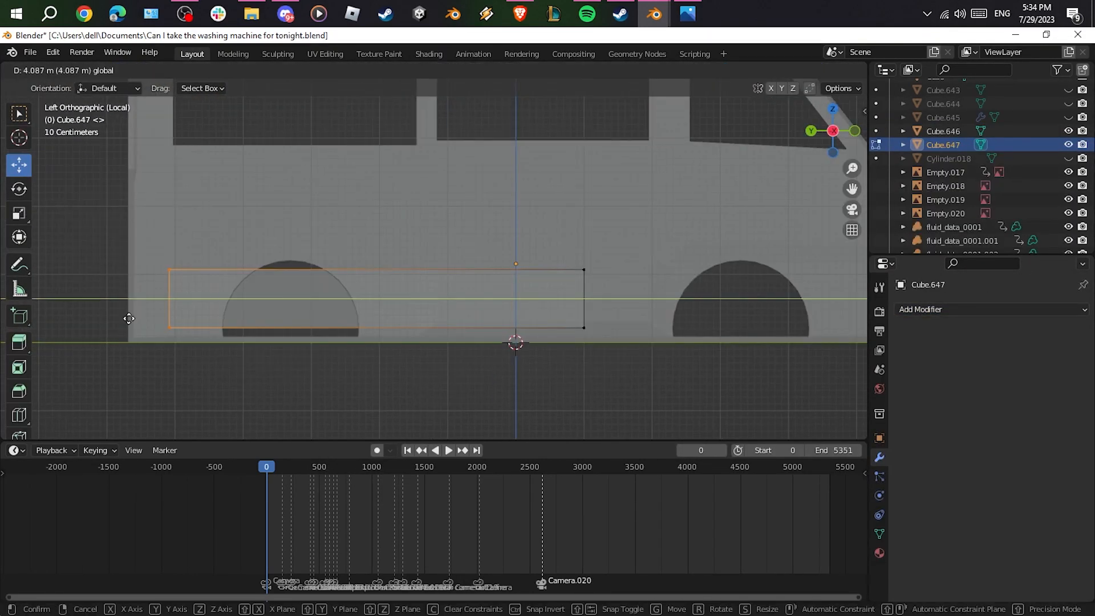
Extend the rear end of the floor box Cube.647 about 4.09 m along Y
left_click(129, 318)
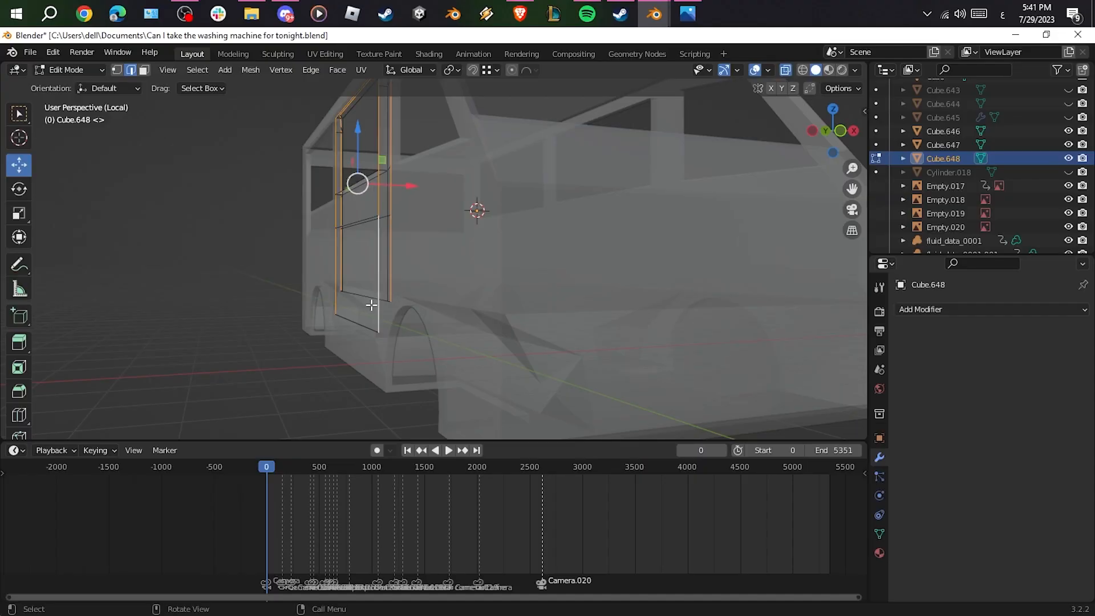
Apply an edge operation to the selected vertical edges of the tall narrow panel Cube.648
right_click(369, 306)
left_click(348, 248)
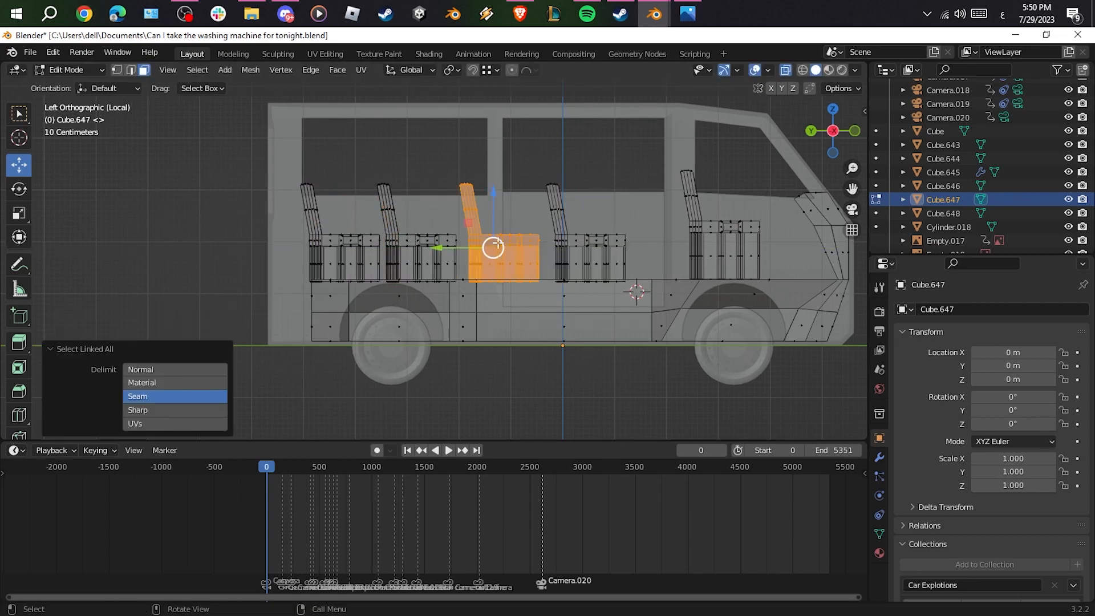
Shift the middle seat row slightly along Y
left_click_drag(438, 248, 445, 247)
middle_click_drag(503, 245, 447, 247)
Select the floor faces beneath the front seats and extrude them into a raised base
left_click(547, 265)
left_click(627, 365, "shift")
middle_click_drag(724, 350, 318, 255)
left_click(462, 262)
left_click(410, 250, "shift")
key("e")
left_click(317, 240)
Move an upper edge of the raised front seat base to slope its side
key("2")
left_click(349, 166)
key("g")
key("shift+z")
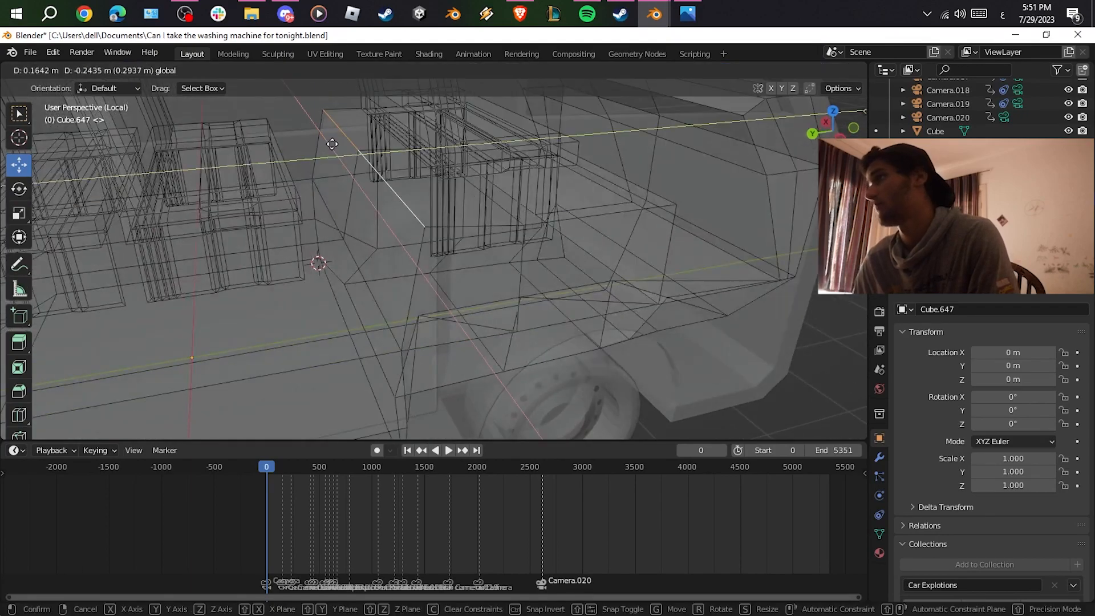
key("z")
left_click(331, 150)
Move the selected part of the front seat base along Y to taper it
middle_click_drag(433, 217, 545, 259)
left_click(545, 259)
key("g")
key("y")
left_click(513, 268)
scroll(433, 250, "down", 4)
middle_click_drag(368, 220, 539, 258)
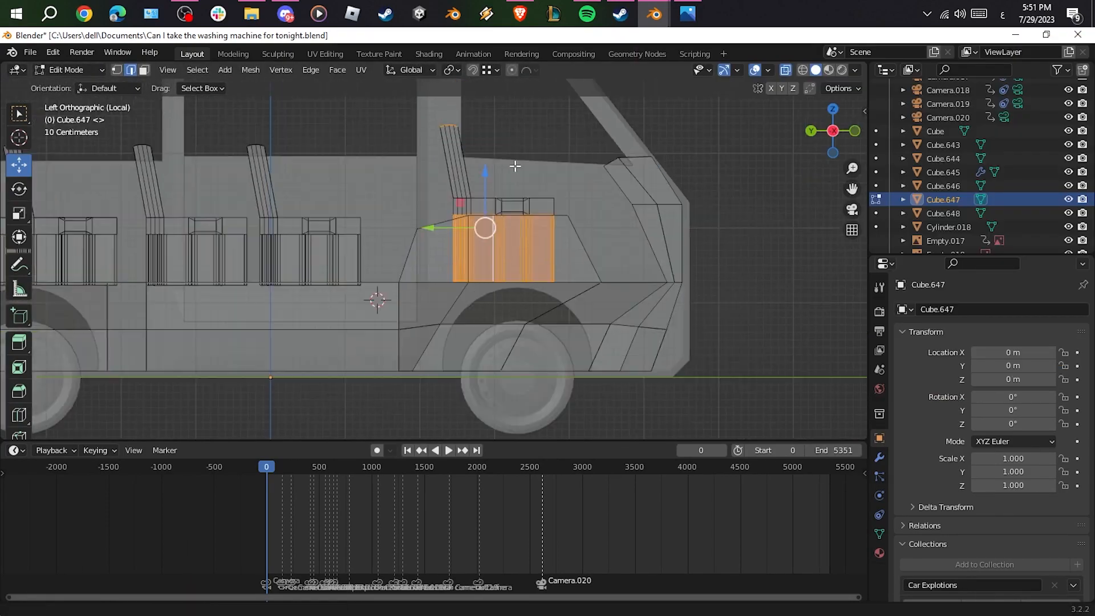
Adjust the selected vertices around the front seat base along Y and check the interior in solid view
scroll(378, 300, "up", 3)
key("1")
middle_click_drag(359, 190, 623, 273)
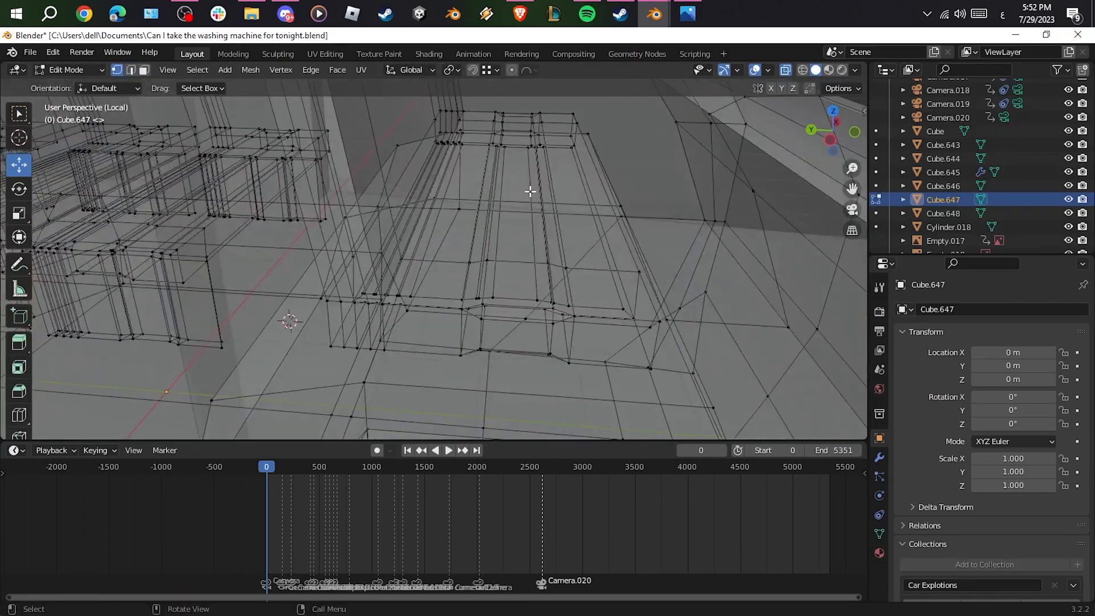
key("g")
key("y")
key("alt+z")
middle_click_drag(479, 240, 369, 296)
scroll(428, 271, "down", 4)
key("alt+z")
Leave the interior mesh and open the van body Cube.646 for vertex editing with see-through display
left_click(79, 70)
left_click(99, 88)
left_click(349, 251)
key("Tab")
key("alt+z")
middle_click_drag(434, 251, 677, 156)
key("ctrl+r")
key("Escape")
key("1")
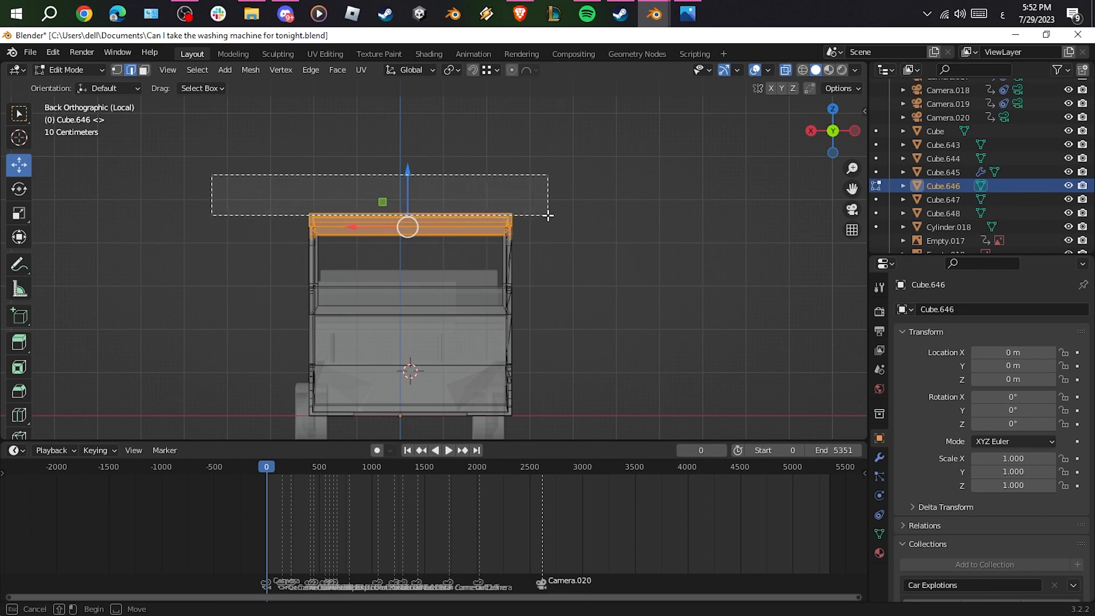
Try to narrow the van roof's top vertices along X using proportional editing with Sphere falloff
left_click_drag(548, 215, 548, 216)
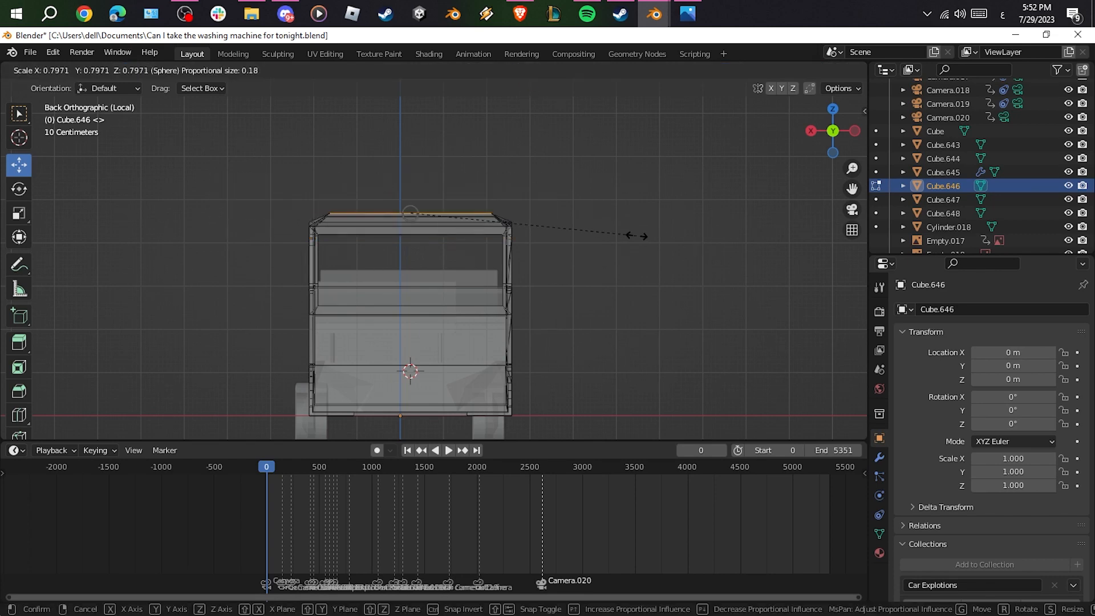
key("x")
scroll(635, 234, "down", 16)
key("Escape")
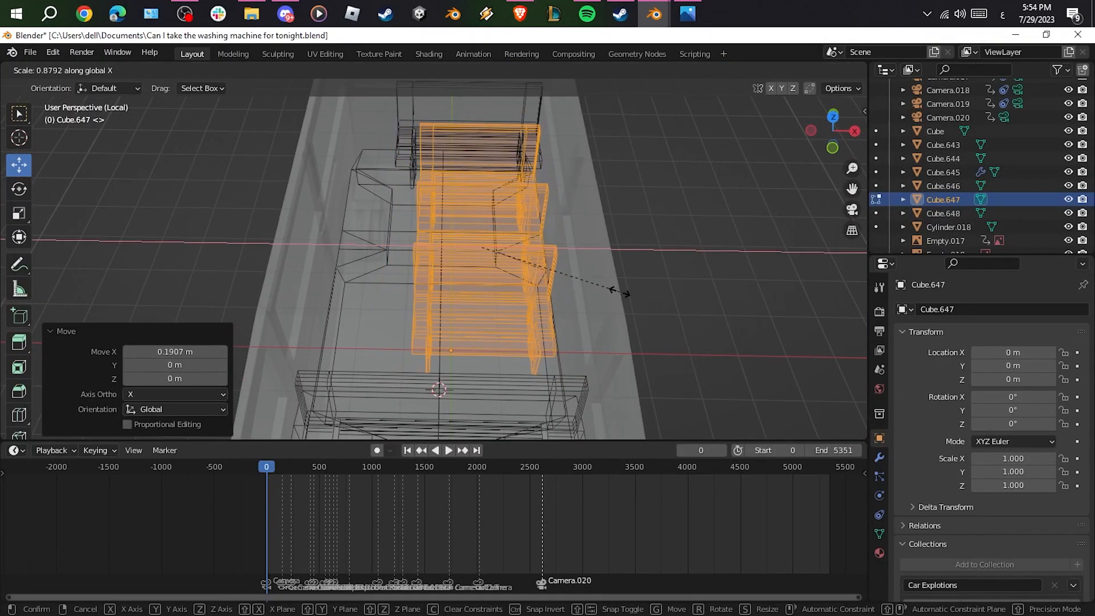
Widen the rear seat rows by 1.081 along X and reposition them sideways
key("s")
key("x")
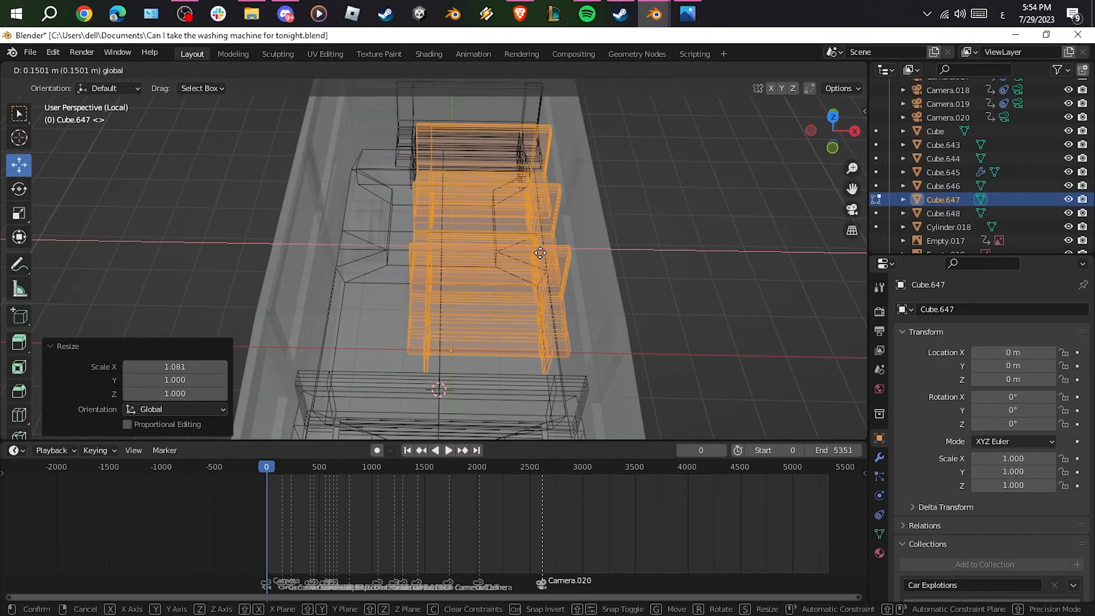
left_click(520, 288)
Bulge the rear bumper's middle edge outward about 0.18 m along Y with Sphere proportional editing at about 0.564 m size
scroll(520, 289, "up", 3)
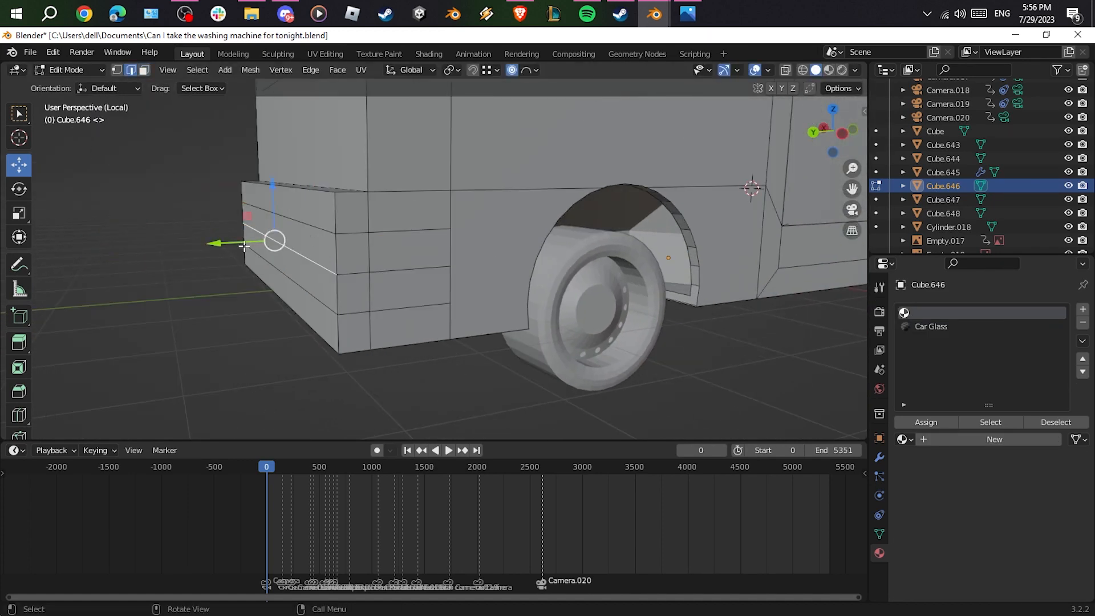
left_click_drag(245, 245, 221, 247)
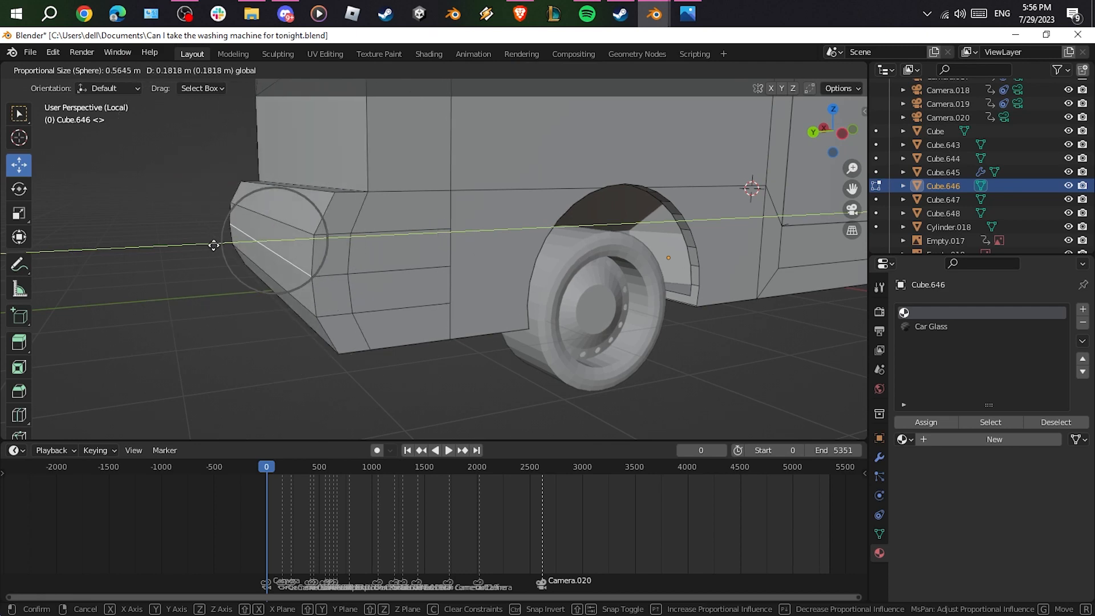
left_click_drag(218, 246, 214, 242)
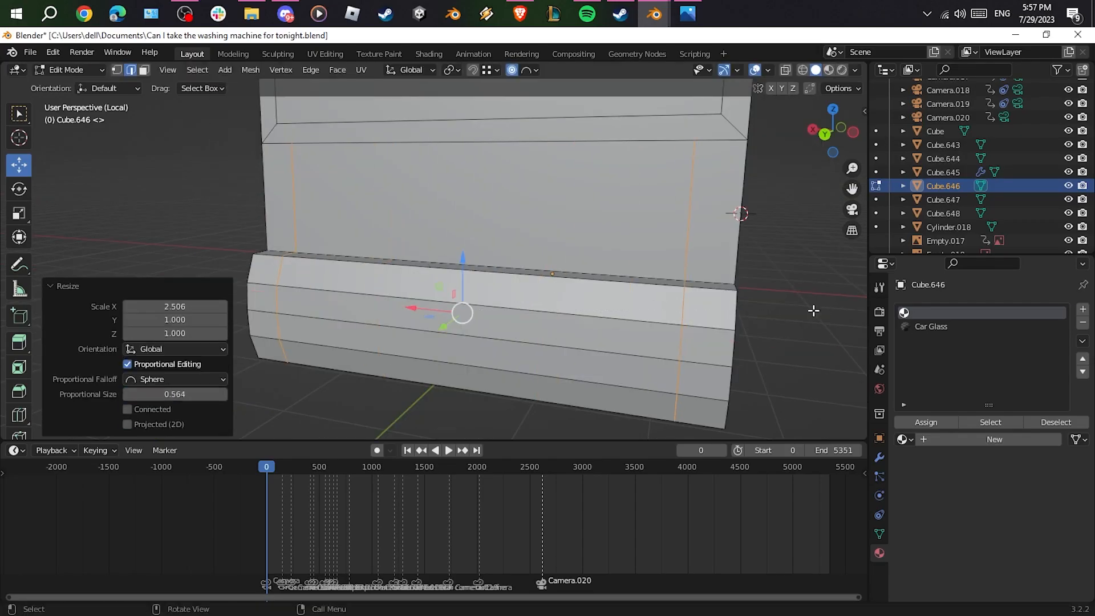
Extrude the tail light faces at the van's rear corners outward about 0.13 m and scale them along X
scroll(813, 310, "down", 5)
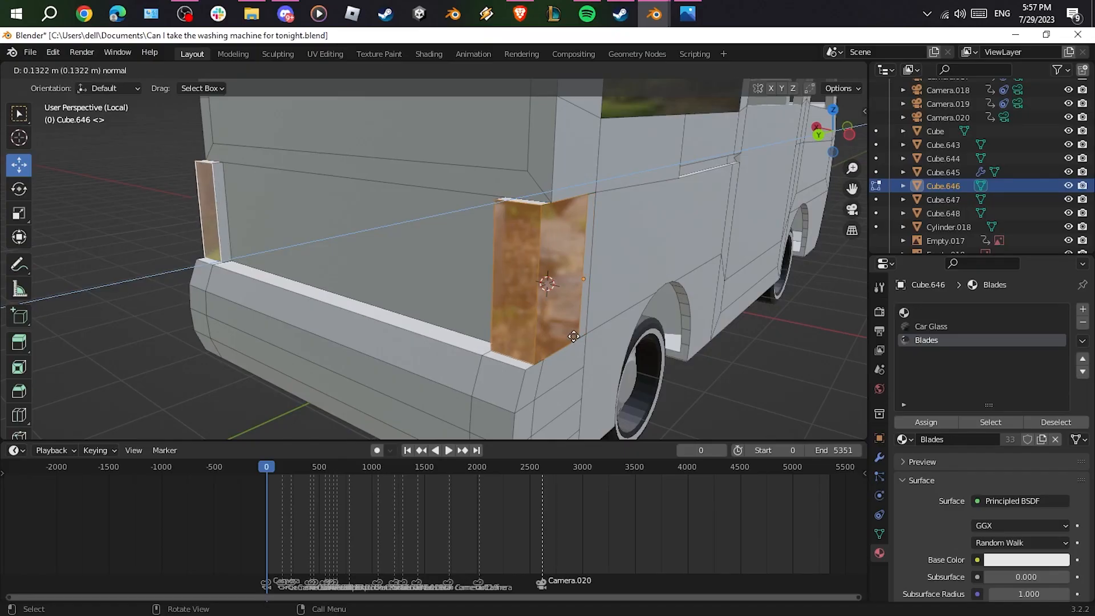
key("e")
left_click(582, 341)
key("s")
key("x")
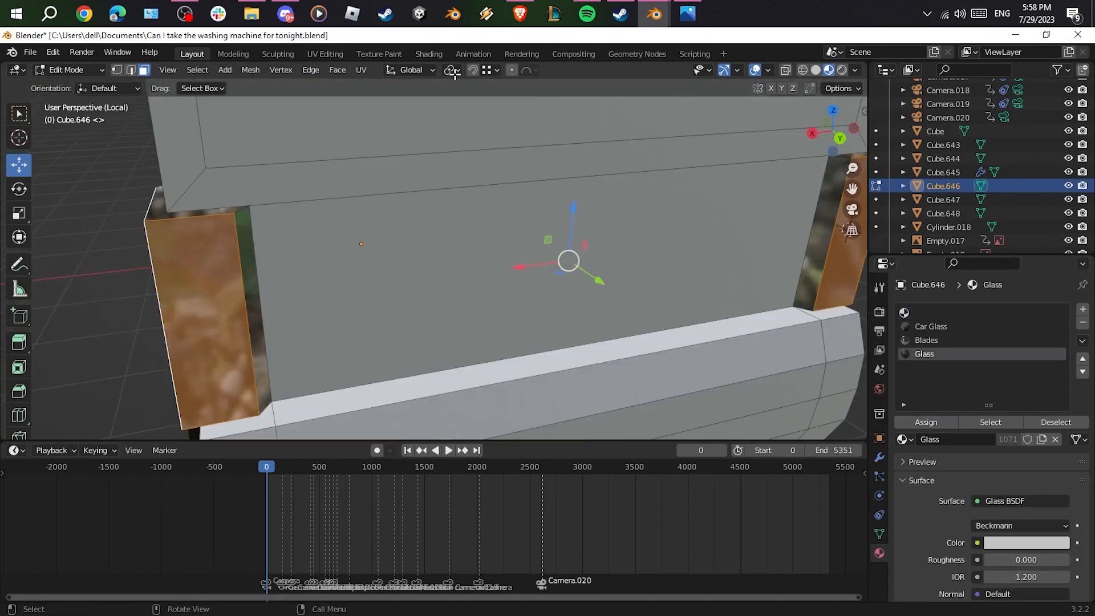
Scale the Red Light faces of both tail lights to about 0.76 so a dark border surrounds them
key("s")
left_click(671, 326)
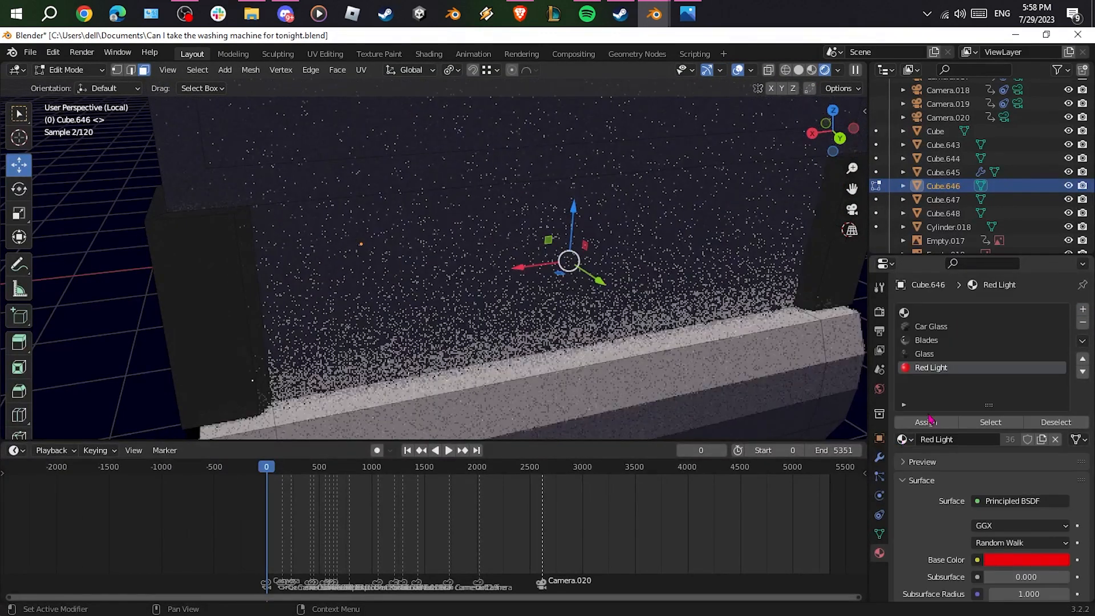
key("s")
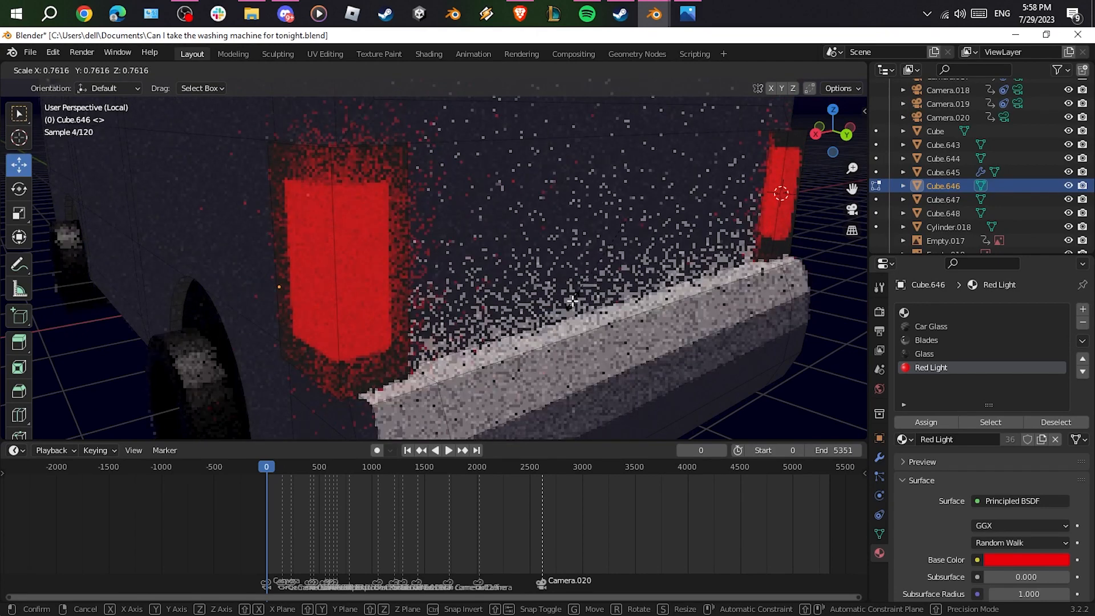
left_click(572, 301)
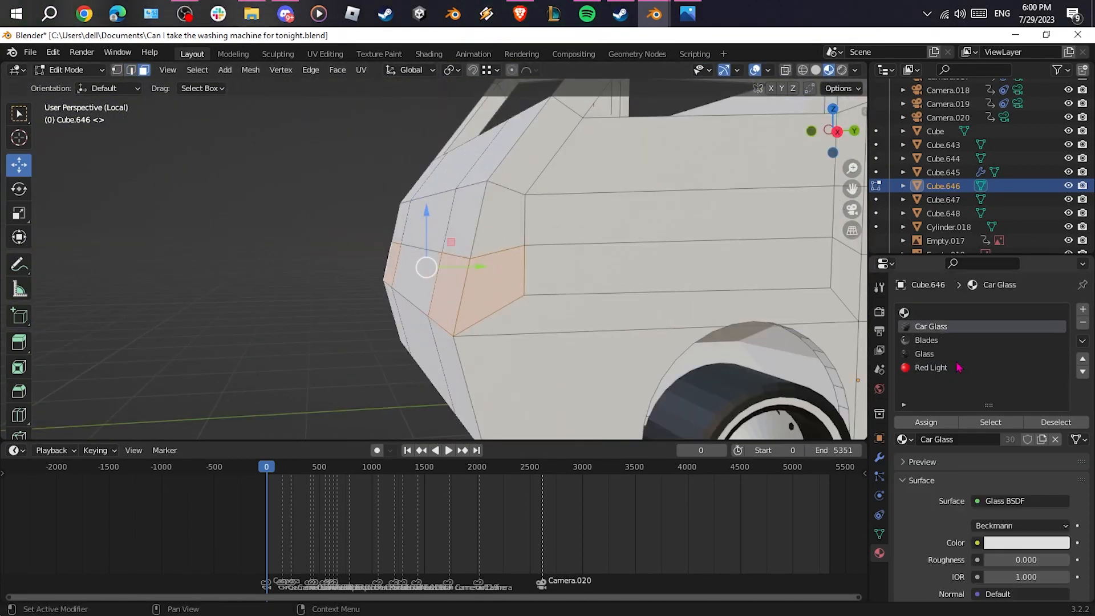
Choose glass materials for the headlight faces and give the inset front grille face the Speaker texture material
left_click(925, 353)
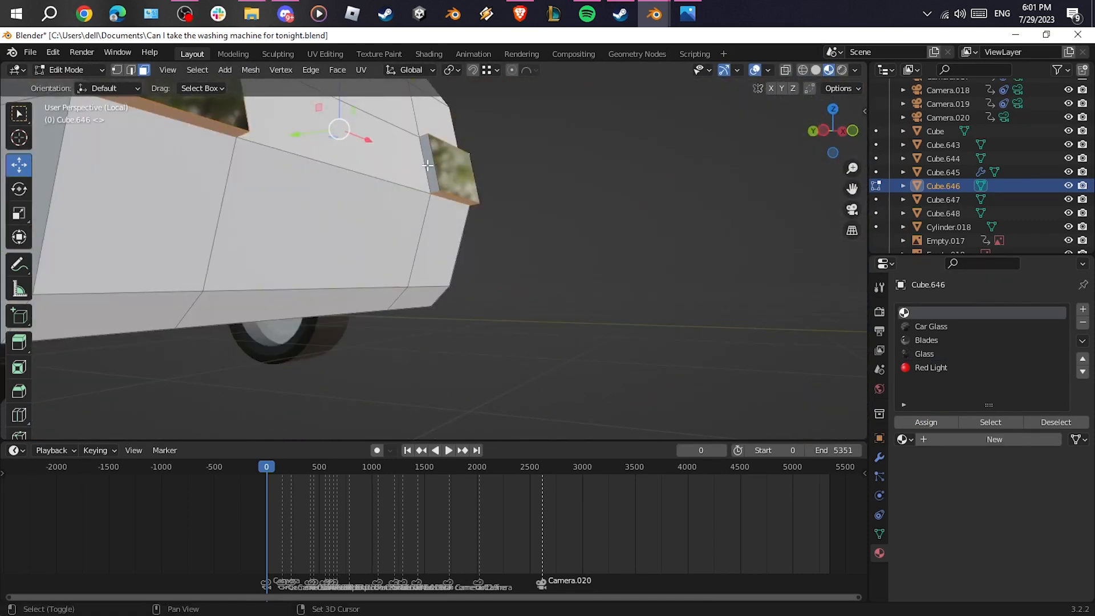
left_click(931, 326)
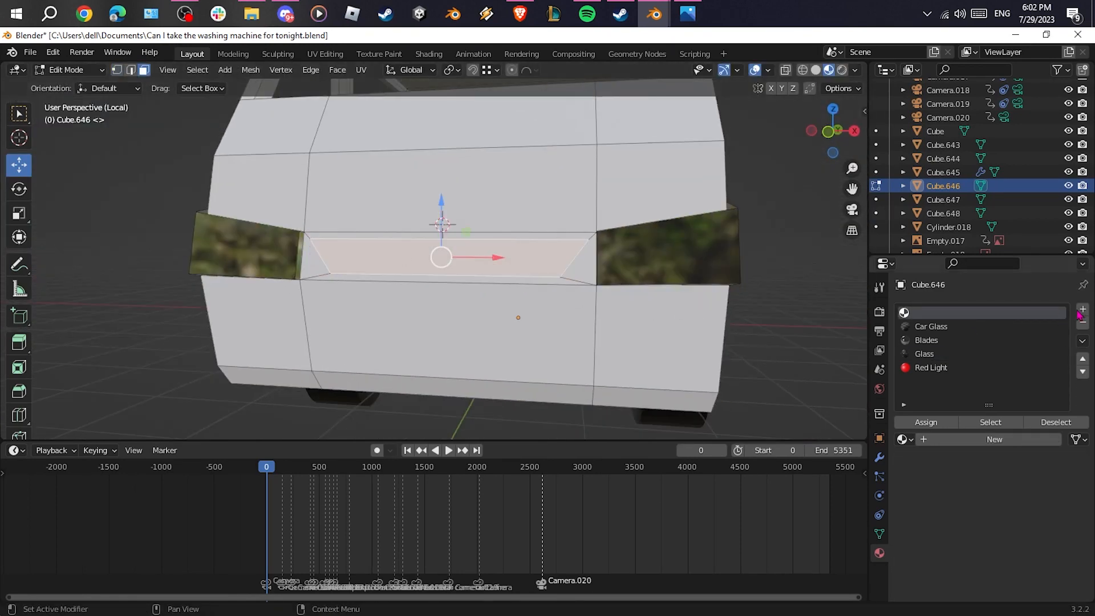
left_click(904, 439)
type("speak")
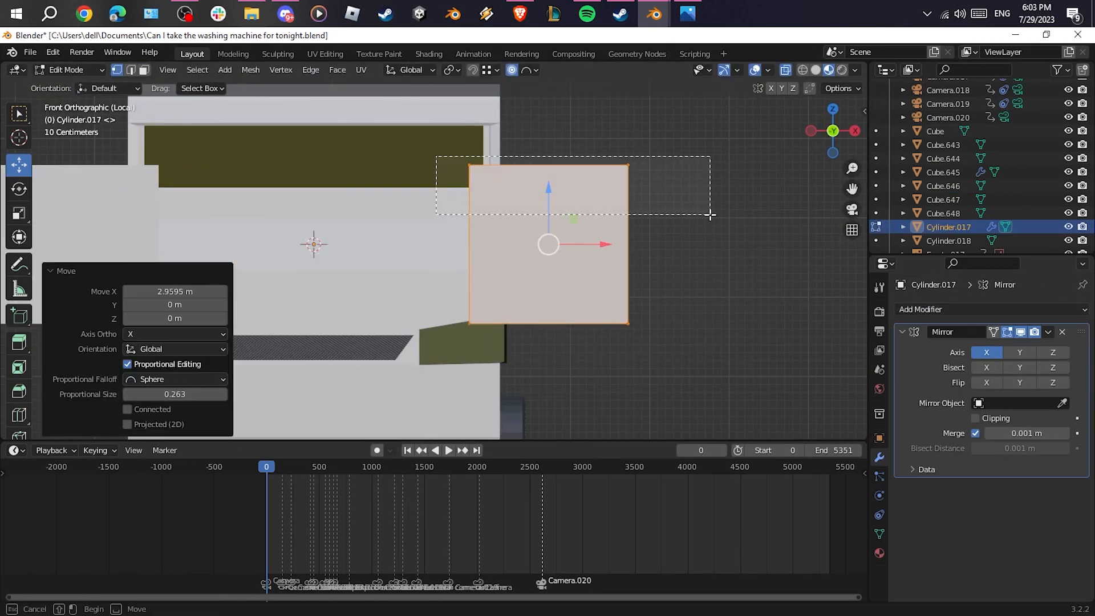
Bevel the corners of the side mirror block Cylinder.017 and give the block the Metal material
key("ctrl+b")
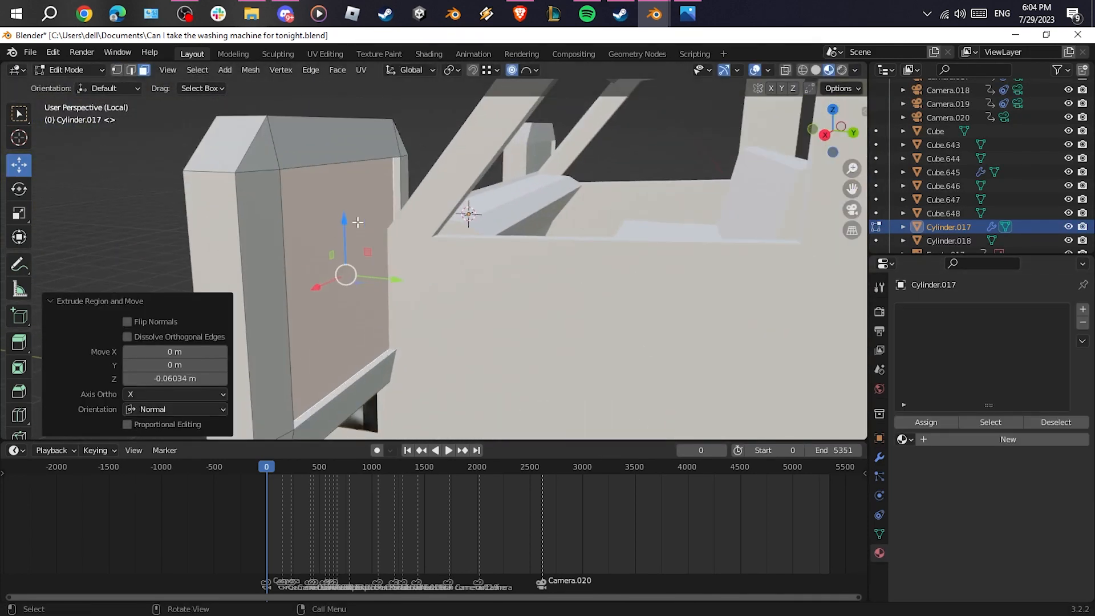
left_click(903, 439)
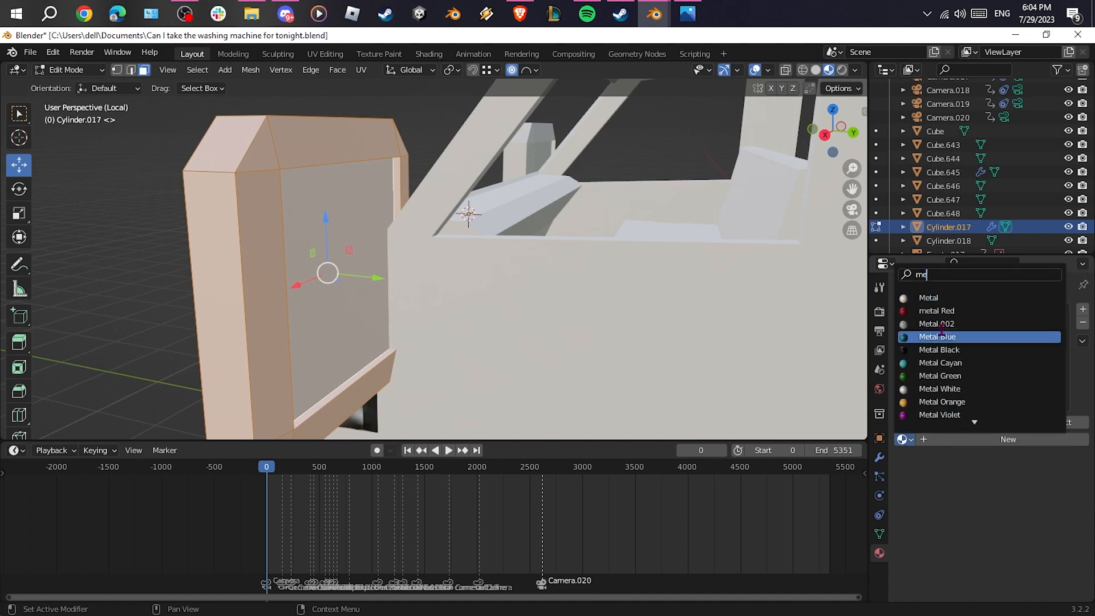
left_click(935, 298)
Add a second material slot to the side mirror and set it to Mirror for the recessed face
left_click(345, 296)
left_click(1082, 309)
left_click(904, 439)
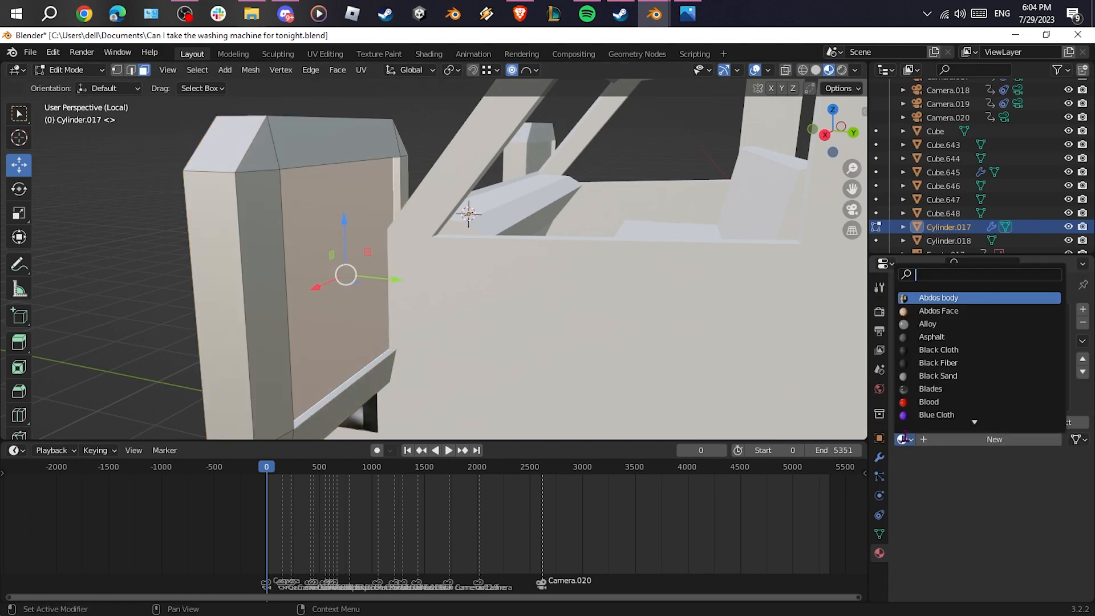
left_click(935, 441)
left_click(1082, 323)
left_click(1055, 439)
left_click(903, 439)
type("mir")
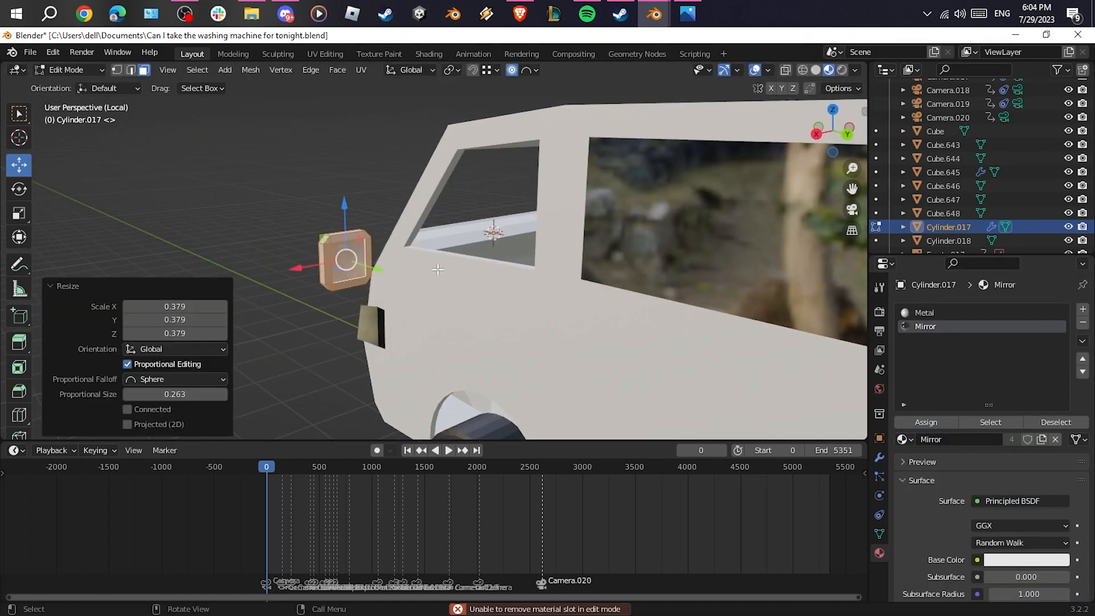
Turn off proportional editing, move the side mirror about 0.456 m along Z and 0.45 m along Y, and rotate it about Z
left_click(512, 70)
middle_click_drag(496, 228, 456, 250)
left_click_drag(275, 191, 275, 213)
middle_click_drag(353, 245, 433, 228)
left_click_drag(414, 214, 435, 213)
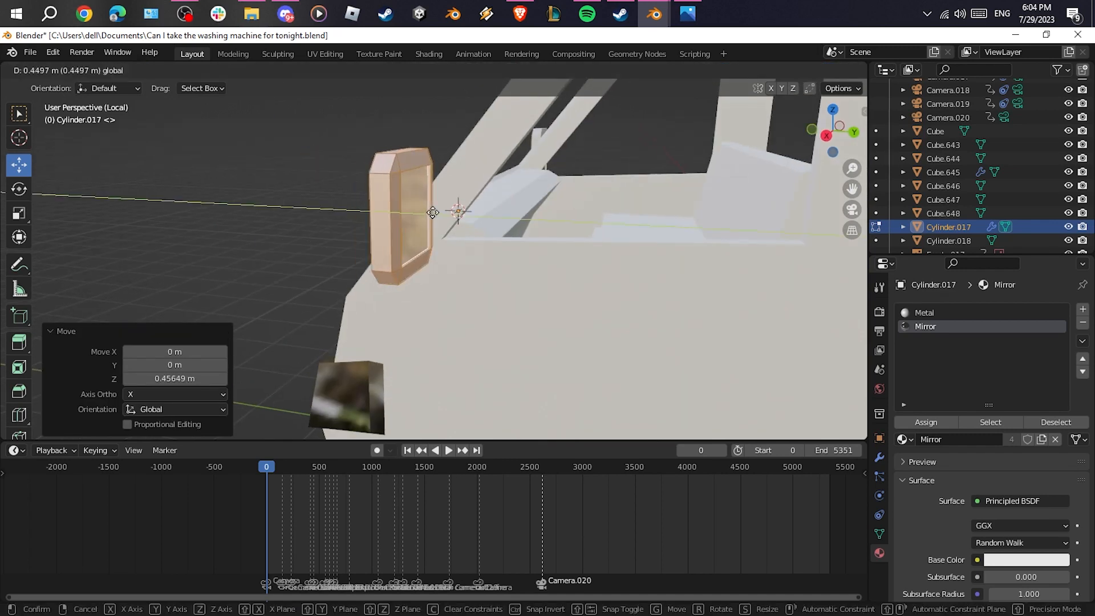
key("r")
key("z")
left_click(411, 256)
Fine-tune the side mirror's position beside the windshield pillar, finishing with a shift of about -0.055 m along X
middle_click_drag(410, 257, 342, 228)
left_click_drag(281, 277, 251, 299)
middle_click_drag(251, 298, 605, 228)
left_click_drag(537, 171, 538, 162)
left_click_drag(587, 205, 596, 205)
middle_click_drag(596, 205, 513, 228)
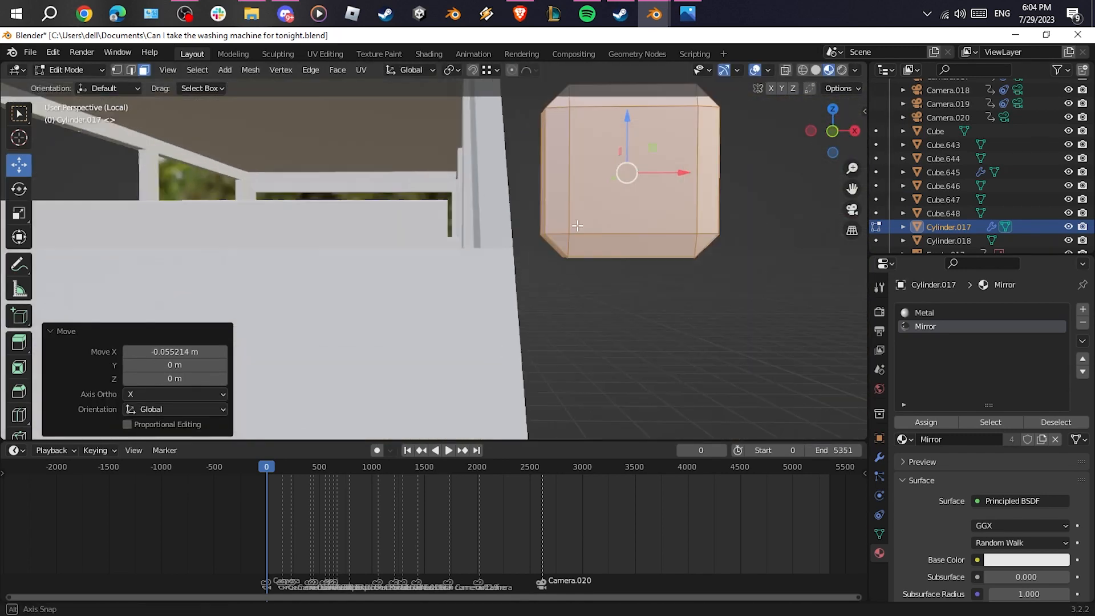
Extrude the side mirror's lower inner corner face toward the van to form a mounting arm
left_click(564, 251)
key("e")
left_click(611, 271)
middle_click_drag(611, 271, 565, 283)
Select the whole linked side mirror with its arm and reposition it against the front door
key("ctrl+l")
key("KP_1")
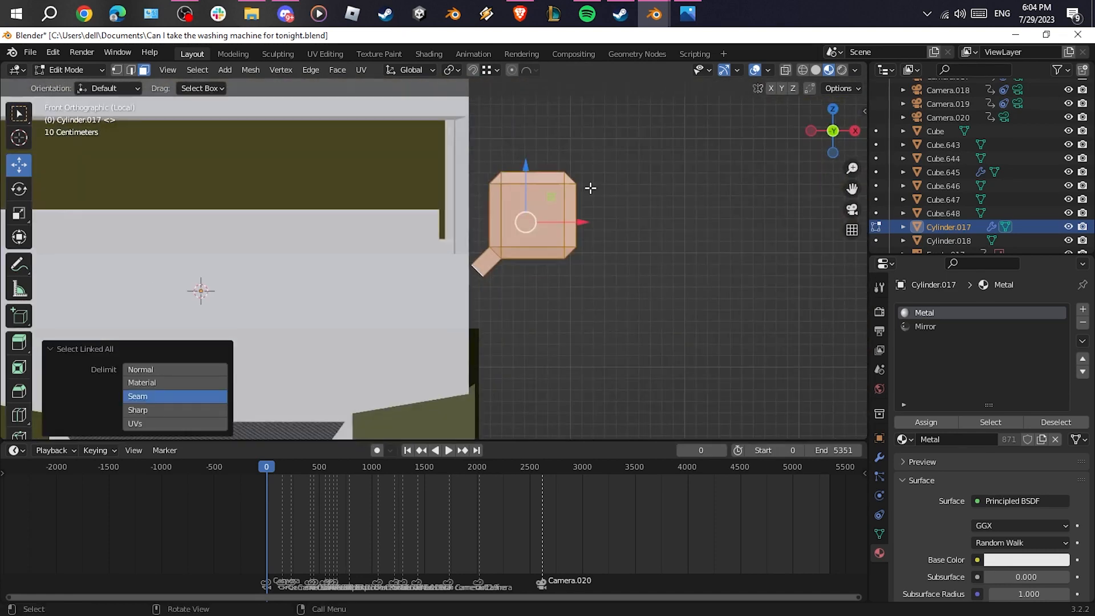
left_click_drag(530, 204, 526, 199)
middle_click_drag(526, 200, 342, 243)
left_click_drag(445, 246, 409, 239)
middle_click_drag(410, 239, 305, 161)
left_click_drag(404, 266, 403, 265)
left_click_drag(337, 227, 321, 227)
Add a centred loop cut to the side mirror
scroll(342, 243, "up", 3)
key("ctrl+r")
left_click(359, 260)
right_click(360, 259)
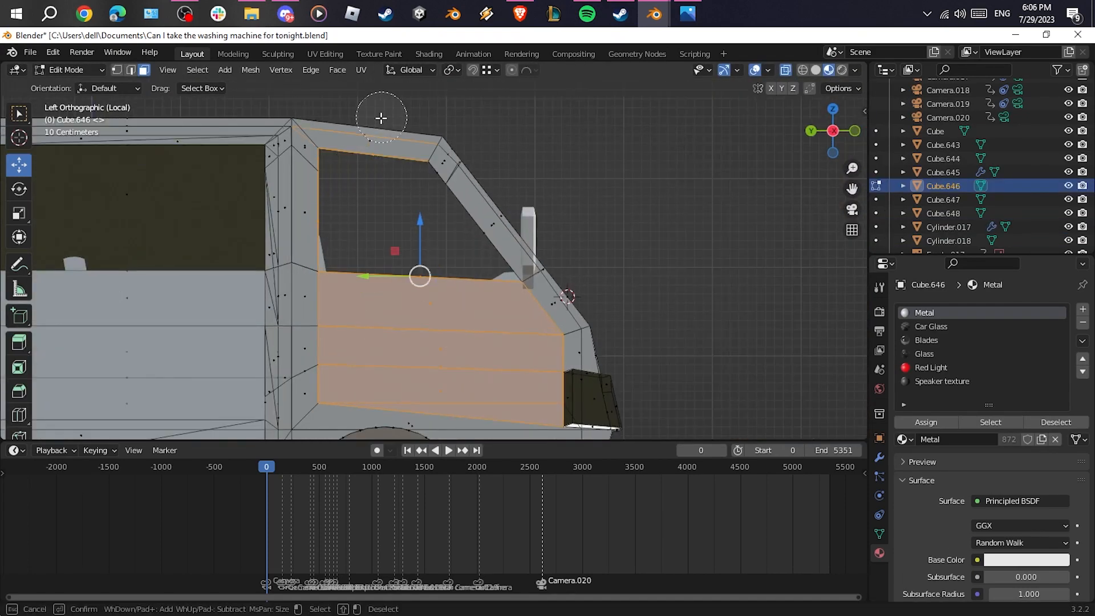
Try to duplicate the selected front door faces of the van body Cube.646
key("shift+d")
key("ctrl+z")
middle_click_drag(672, 365, 574, 276)
scroll(484, 320, "down", 3)
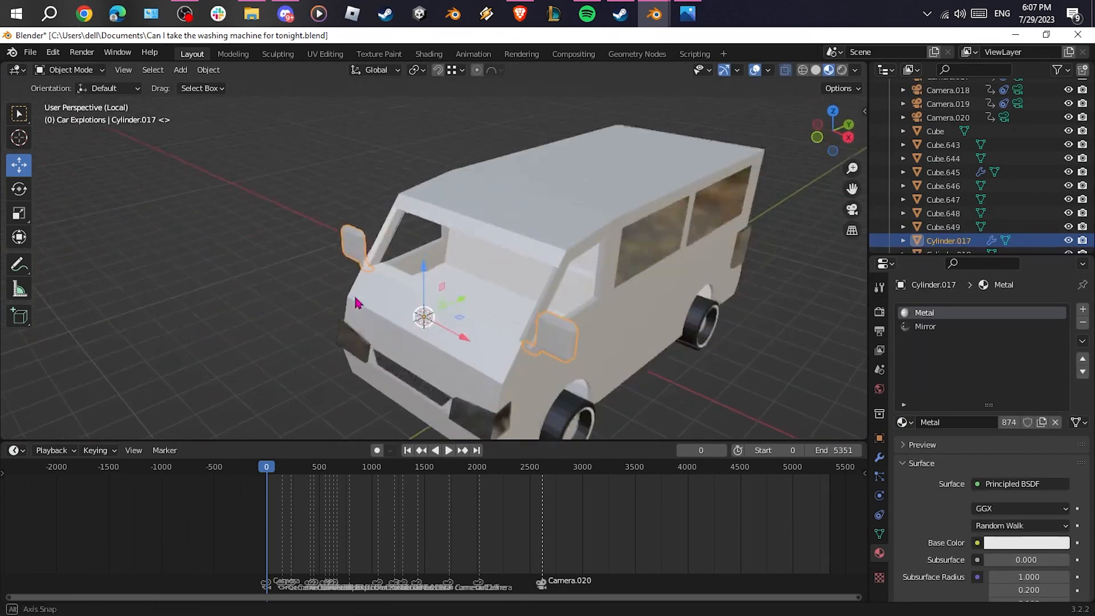
Apply the Mirror modifier of the side mirrors Cylinder.017
left_click(878, 457)
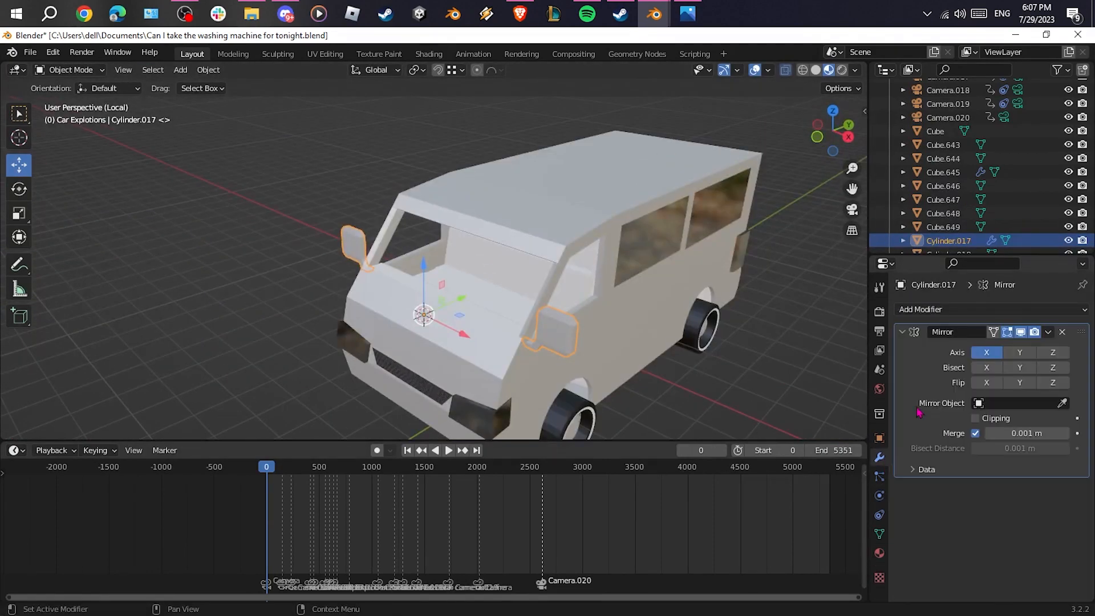
key("ctrl+a")
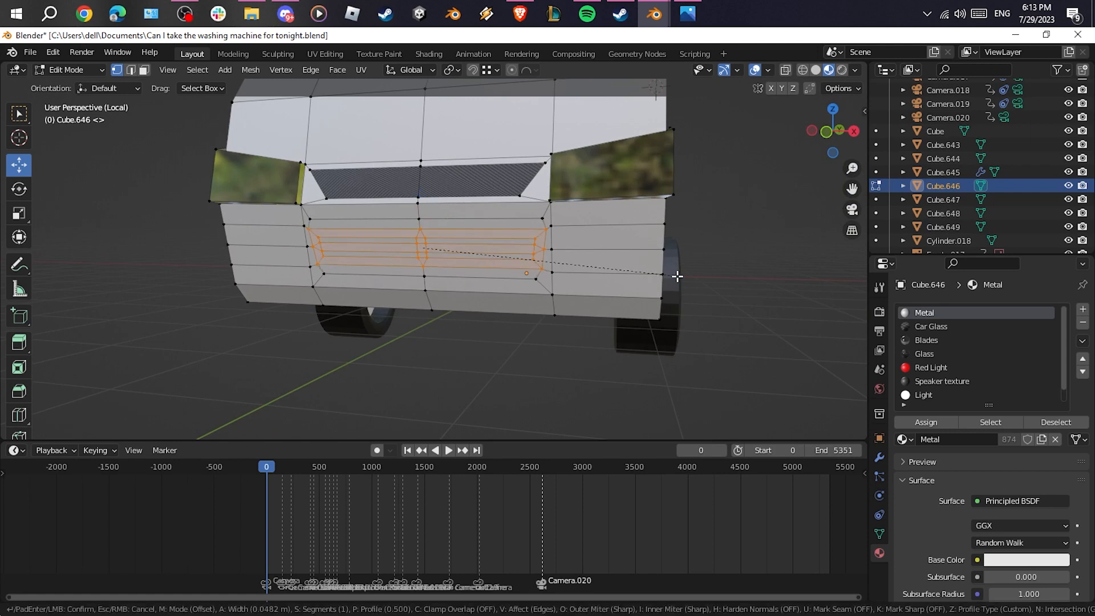
Bevel the front bumper's central grille edges about 0.048 m and select the thin strips by similar perimeter
left_click(679, 276)
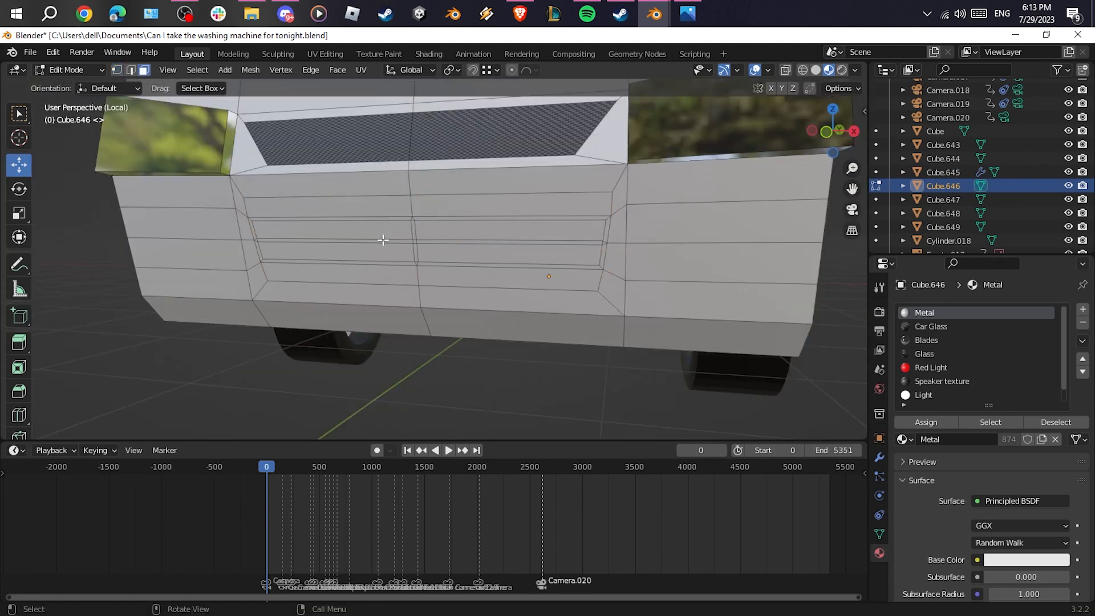
left_click(197, 69)
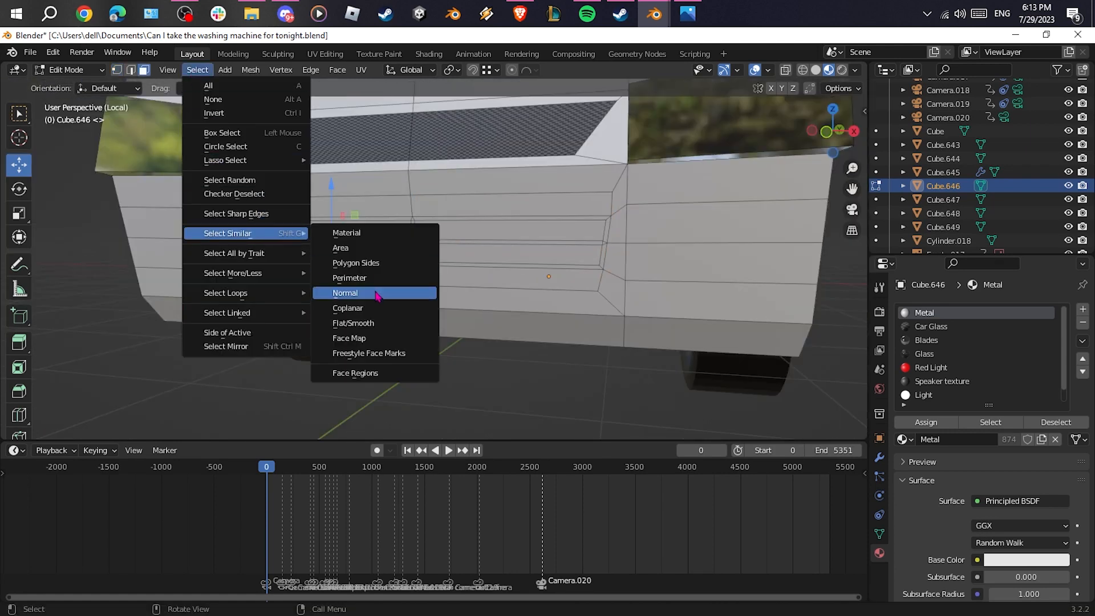
left_click(375, 293)
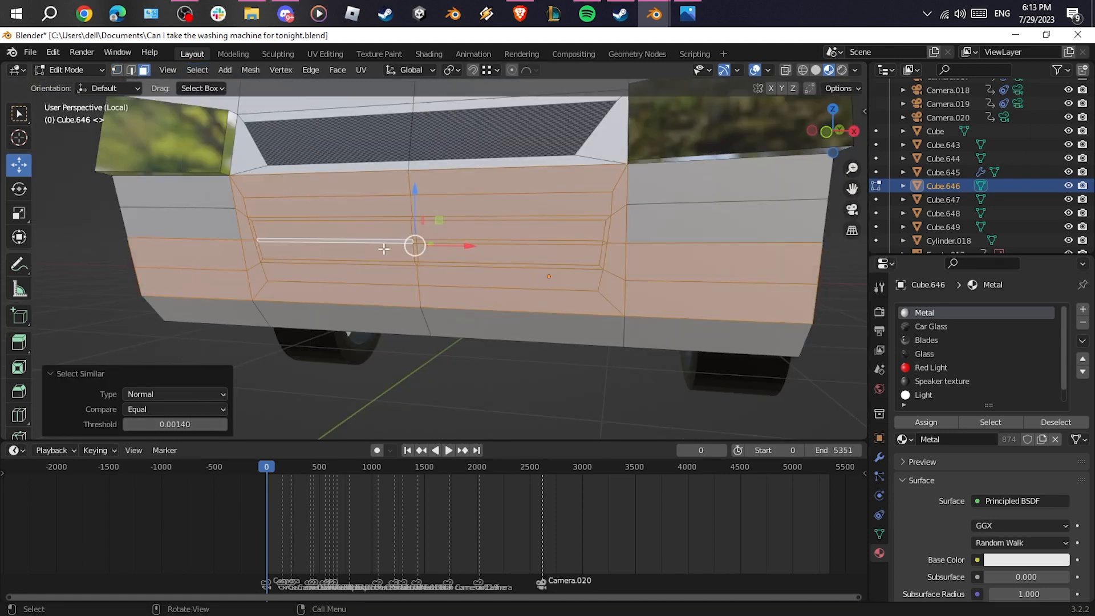
left_click(197, 70)
left_click(389, 284)
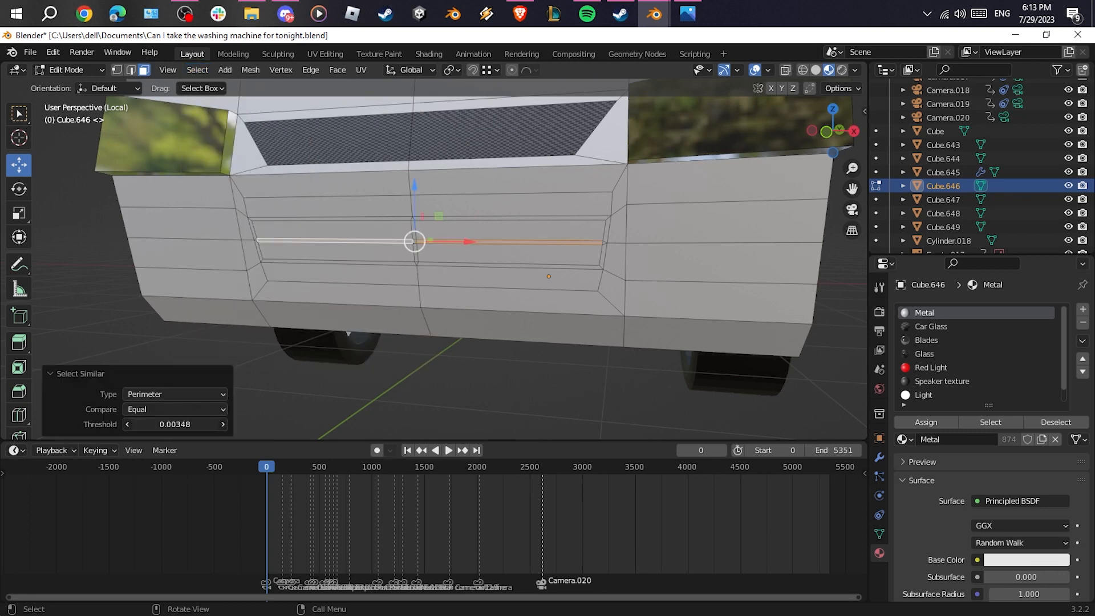
Select the wide slat faces of the front bumper's central grille
left_click(342, 318)
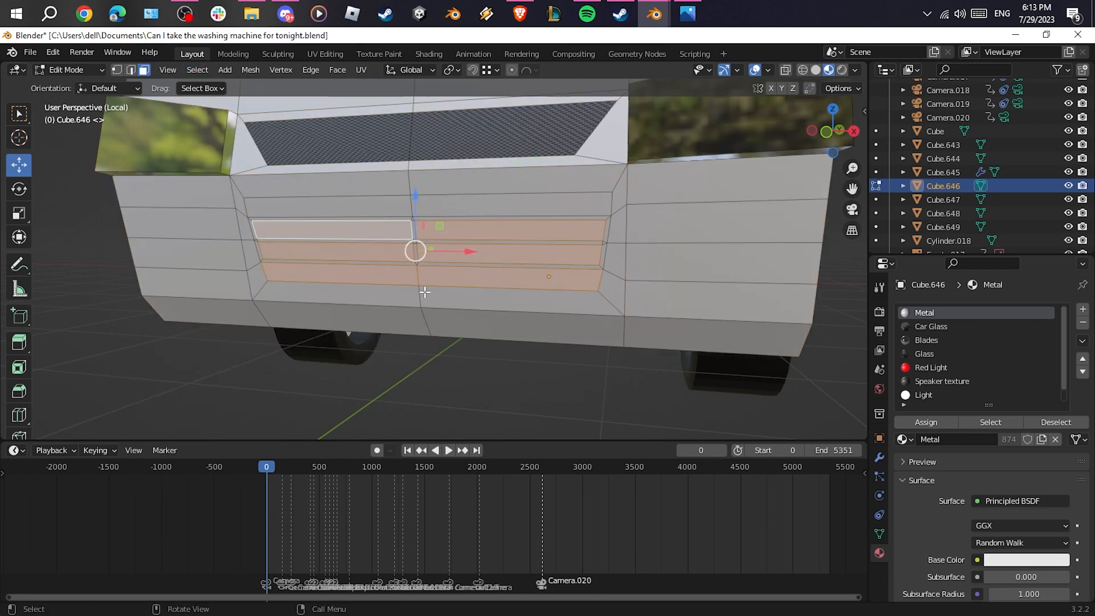
left_click(346, 290)
key("KP_Decimal")
Inset the two outer front bumper faces by 0.06442 m and scale them to about 0.65 along X
left_click(265, 235)
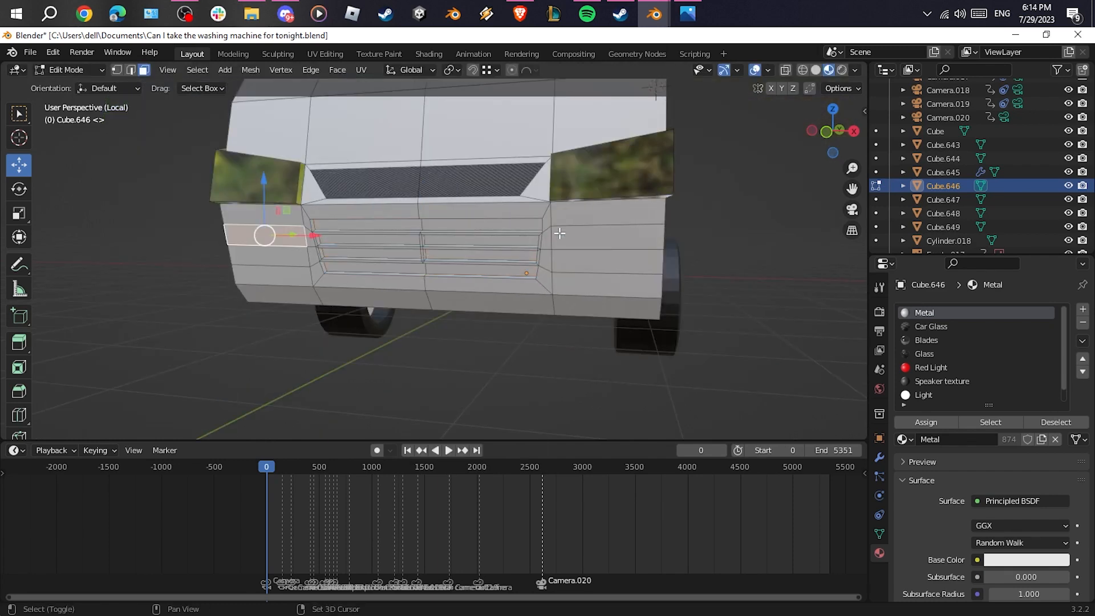
key("i")
left_click(713, 337)
key("s")
key("x")
key("s")
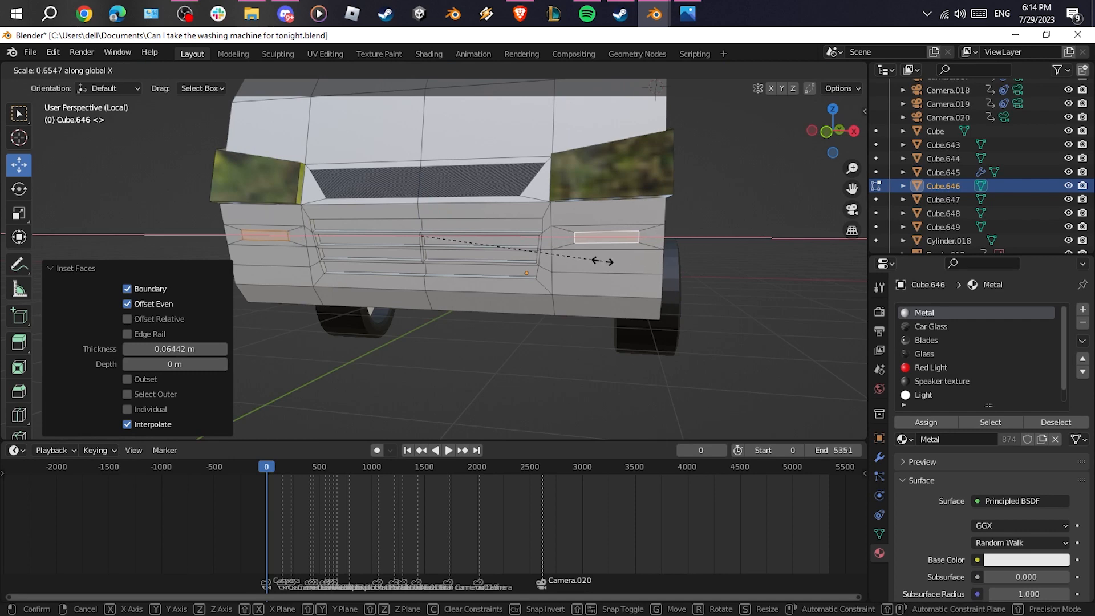
left_click(602, 261)
Extrude the inset outer bumper faces and assign the Blades material to them
key("e")
left_click(589, 285)
left_click(941, 344)
left_click(927, 422)
Fill the van's open windshield frame with a new face
middle_click_drag(631, 311, 679, 319)
middle_click_drag(549, 224, 627, 217)
scroll(365, 308, "up", 3)
left_click(342, 274)
left_click(388, 336, "shift")
middle_click_drag(673, 102, 396, 165, "shift")
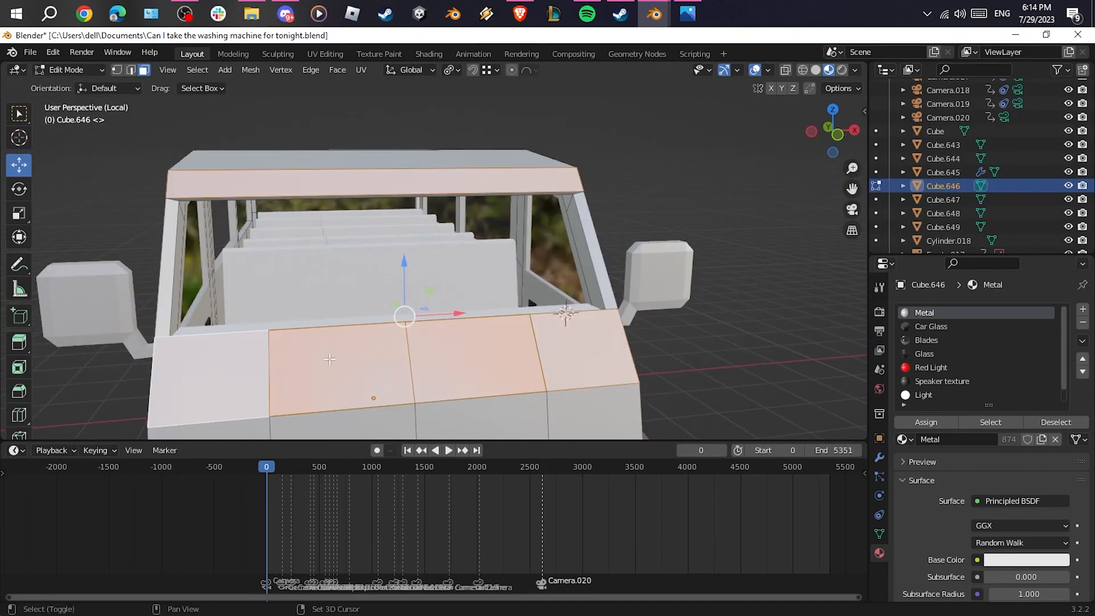
middle_click_drag(227, 339, 131, 365)
left_click(137, 296)
middle_click_drag(148, 285, 171, 296)
key("f")
Assign the Car Glass material to the windshield face
key("i")
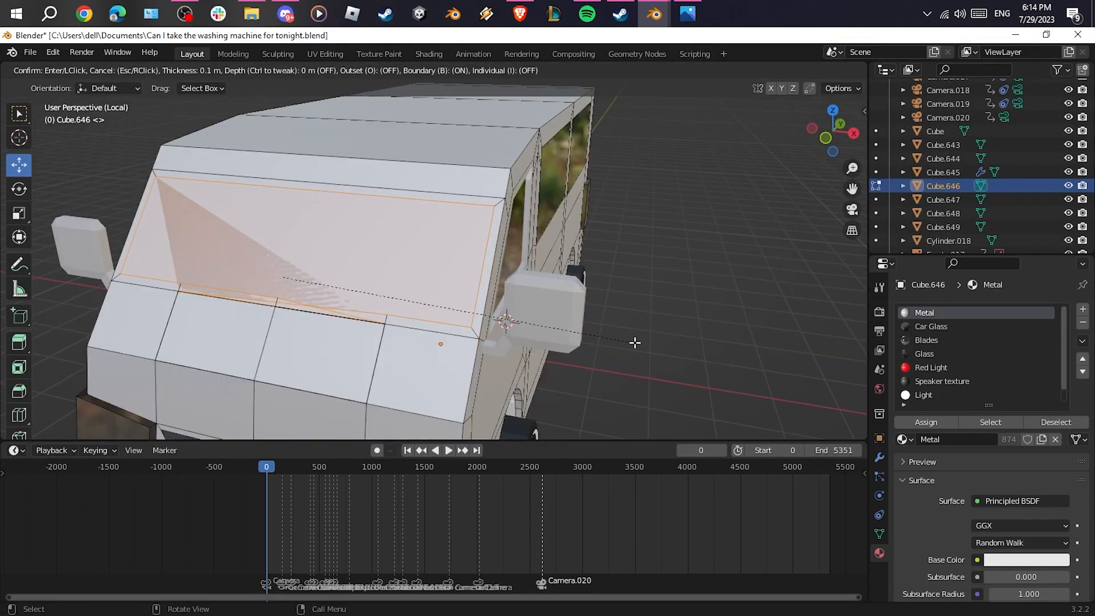
right_click(638, 343)
left_click(941, 327)
left_click(917, 422)
Leave mesh editing and examine the whole van from the side in rendered and solid shading
key("Tab")
left_click(841, 71)
mouse_move(639, 157)
middle_mouse_down()
mouse_move(665, 161)
mouse_move(619, 175)
mouse_move(597, 205)
mouse_move(317, 167)
middle_mouse_up()
scroll(597, 205, "down", 4)
left_click(798, 71)
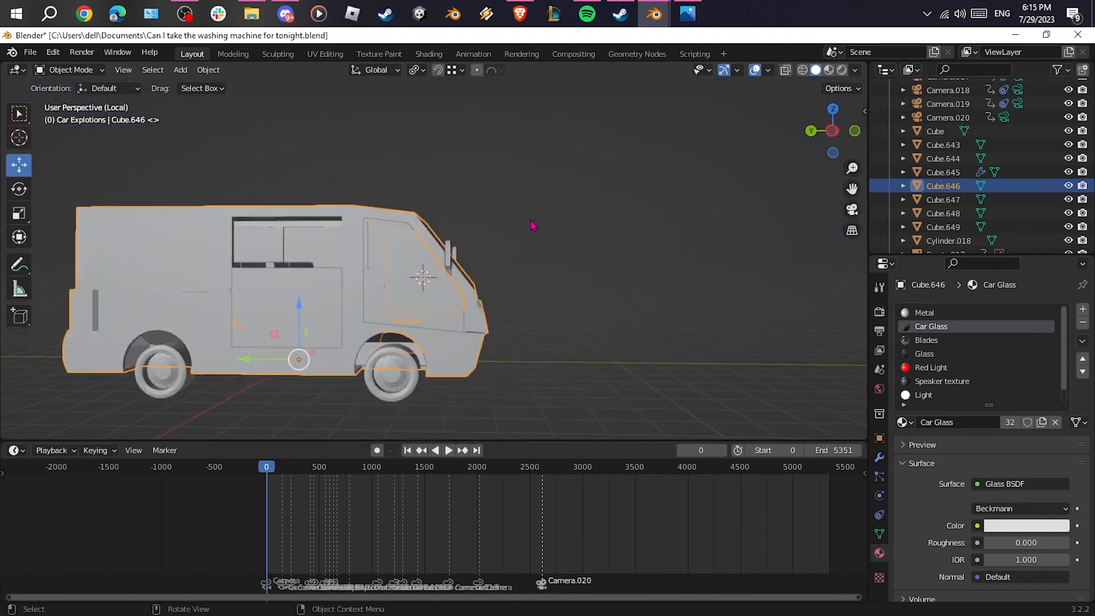
Extrude two selected faces of the sliding door Cube.648 and add a loop cut to it
left_click(413, 330)
middle_click_drag(456, 319, 416, 344)
key("Tab")
left_click(399, 170)
left_click(603, 222, "shift")
key("alt+e")
left_click(645, 288)
key("ctrl+r")
Scale the sliding door window's upper edge along Y in see-through left side view
middle_click_drag(571, 357, 708, 386)
key("KP_3")
key("alt+z")
key("ctrl+KP_3")
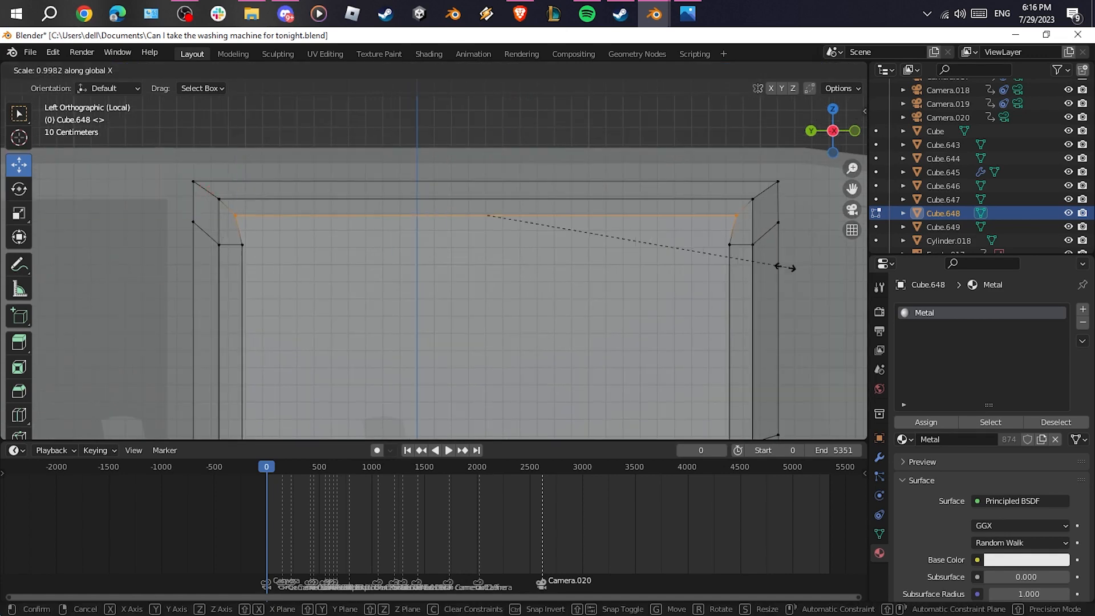
key("s")
key("y")
left_click(778, 264)
Assign a new Car Glass slot to the sliding door's window face and show the van in material preview
middle_click_drag(778, 264, 503, 269)
key("3")
left_click(502, 268)
left_click(1082, 309)
left_click(926, 421)
key("Tab")
left_click(829, 70)
middle_click_drag(582, 157, 359, 287)
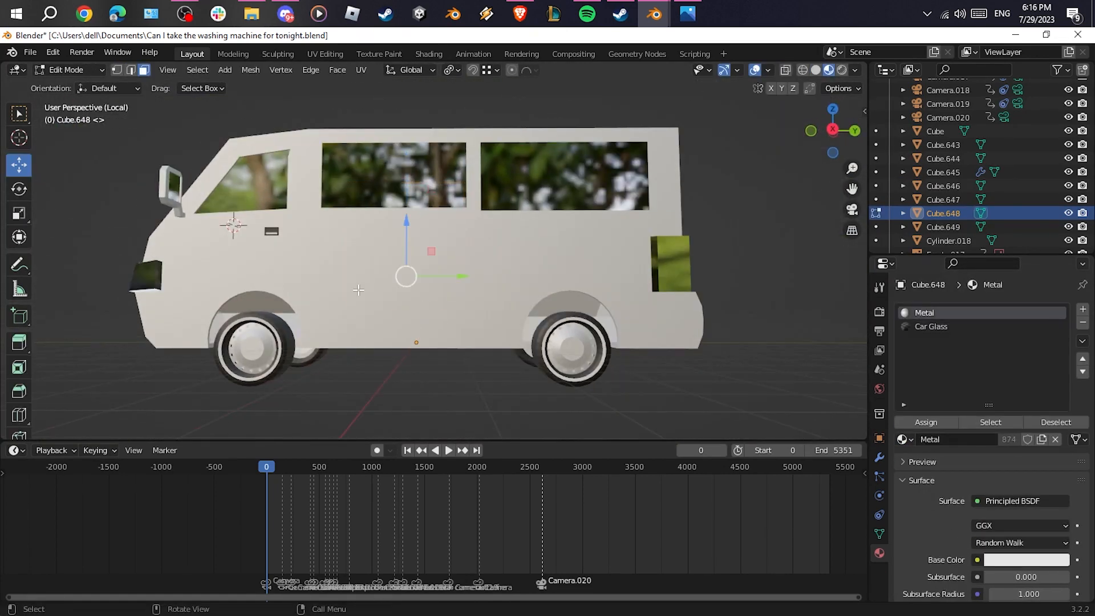
Bevel the horizontal edge along the van body's lower side and assign a newly added material slot to the strip
left_click(365, 285)
middle_click_drag(248, 301, 721, 337)
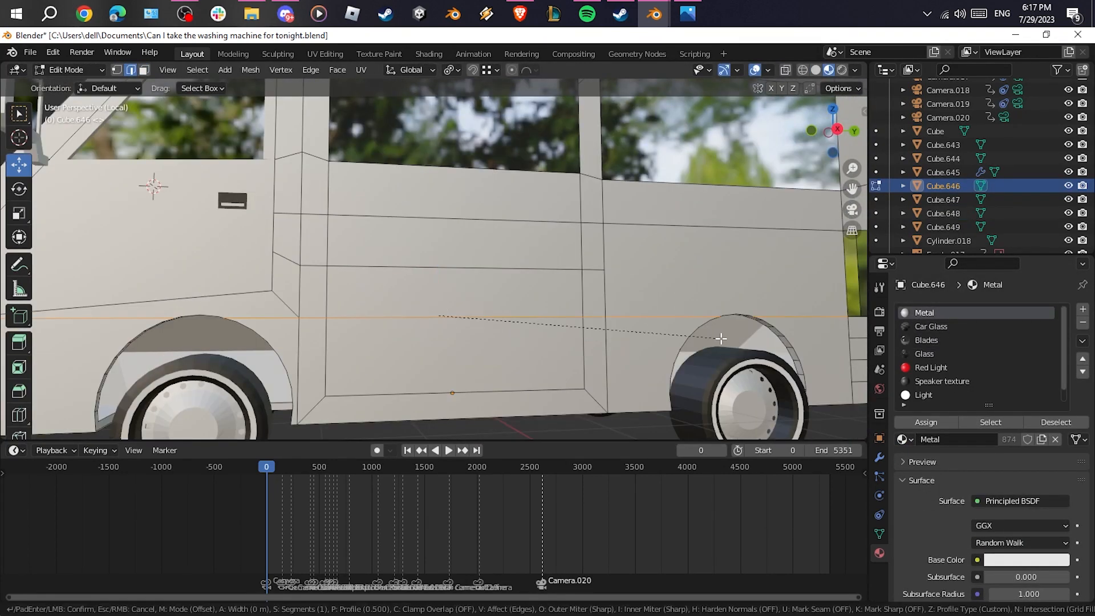
key("ctrl+b")
left_click(721, 337)
left_click(1082, 309)
left_click(935, 381)
left_click(926, 422)
middle_click_drag(644, 342, 485, 319)
Move the selected body geometry upward, adjust its position, and leave mesh editing
left_click(484, 397)
left_click_drag(484, 354, 484, 296)
left_click(509, 317)
middle_click_drag(509, 317, 556, 341)
left_click_drag(556, 341, 569, 345)
key("Tab")
Select another part of the van and shift it along one axis
left_click(411, 285)
middle_click_drag(410, 285, 436, 221)
left_click_drag(346, 202, 250, 220)
middle_click_drag(251, 219, 513, 320)
Move the windshield's lower edge on Cube.646 by -0.20017 m along Y and -0.19481 m along Z
left_click(393, 274)
key("Tab")
left_click_drag(409, 214, 413, 258)
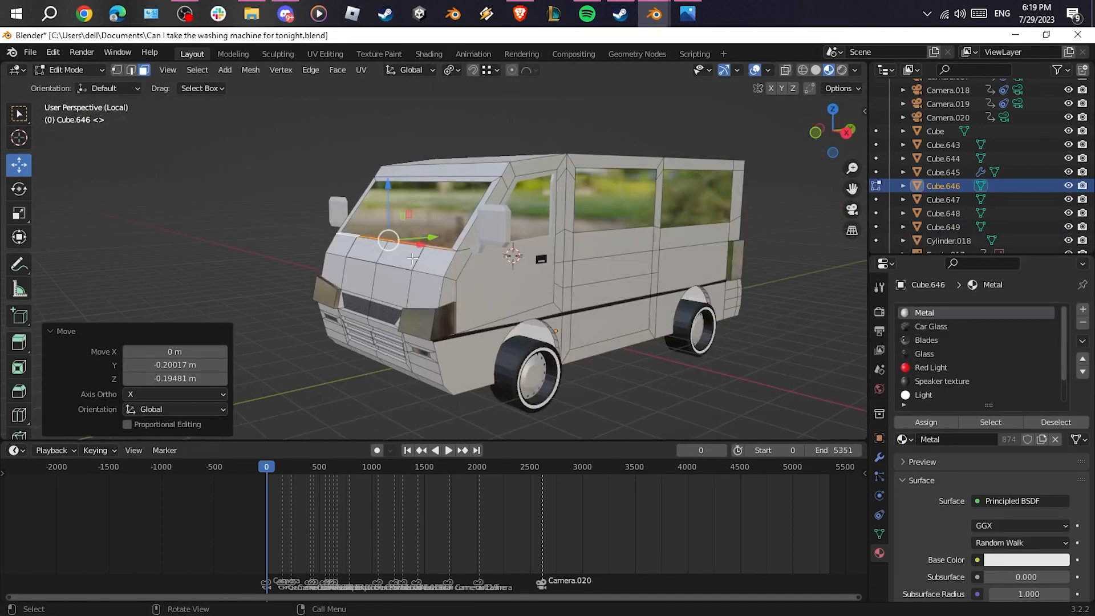
middle_click_drag(413, 251, 623, 305)
key("a")
key("s")
key("Tab")
Select the front door Cube.649 and set its origin to the 3D cursor
mouse_move(423, 338)
middle_mouse_down()
mouse_move(388, 313)
mouse_move(415, 319)
middle_mouse_up()
scroll(411, 308, "up", 3)
left_click(410, 300)
key("Tab")
scroll(391, 316, "up", 1)
key("Escape")
key("Tab")
right_click(317, 246)
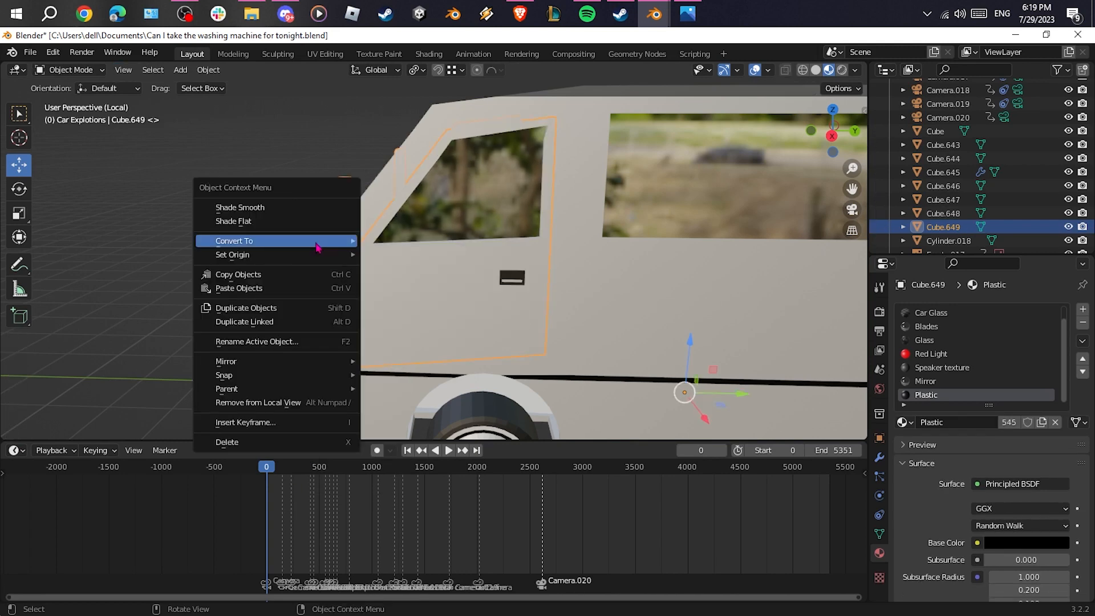
left_click(431, 284)
Try to rotate the front door Cube.649 about Z
key("r")
key("z")
key("Escape")
Select the other front door with its window, handle and mirror in Cube.649 and separate it as its own object
middle_click_drag(228, 251, 399, 244)
key("Tab")
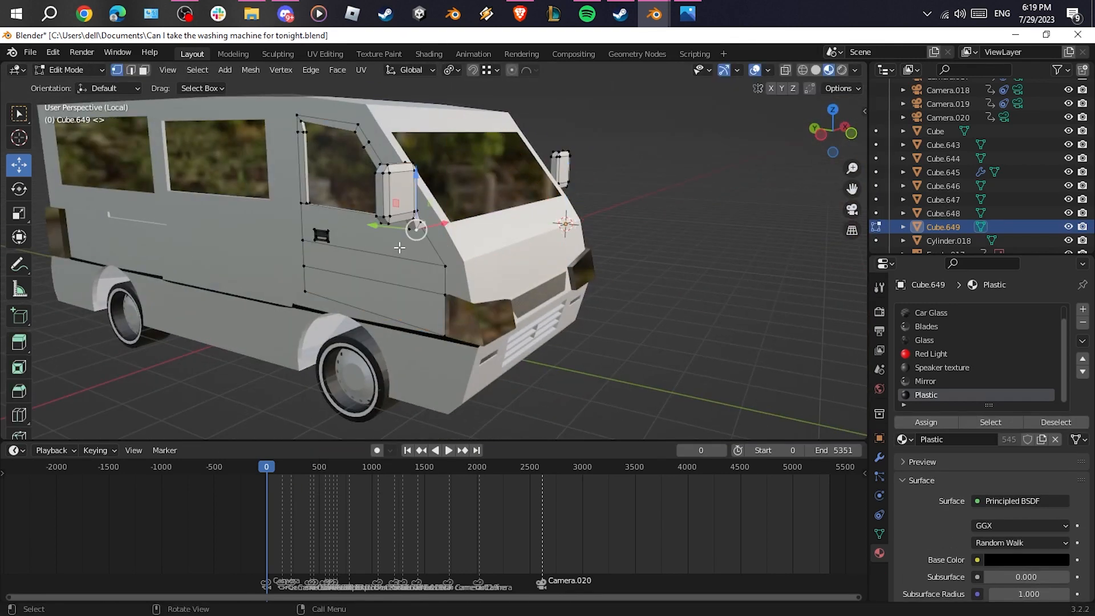
left_click(332, 223, "ctrl")
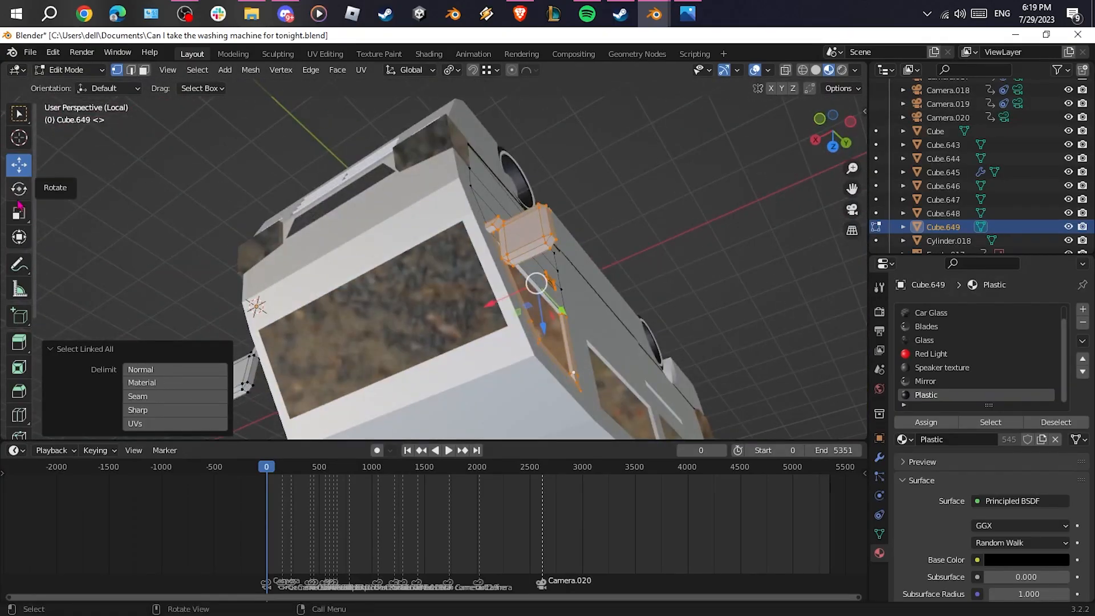
key("KP_Decimal")
middle_click_drag(372, 297, 444, 319)
scroll(446, 352, "down", 4)
scroll(356, 352, "up", 3)
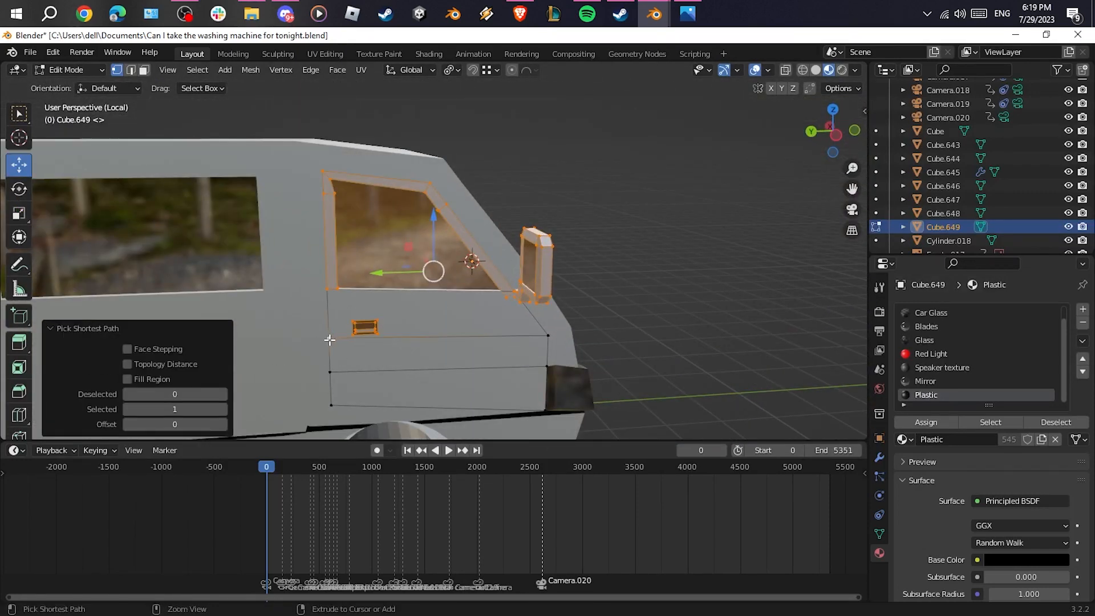
left_click(333, 344)
middle_click_drag(399, 311, 308, 317)
scroll(392, 318, "down", 1)
scroll(392, 318, "up", 1)
key("Tab")
Place the 3D cursor on the front edge of the separated door Cube.650 and set the door's origin to it
left_click(556, 349)
key("Tab")
middle_click_drag(553, 346, 543, 333)
key("Tab")
left_click(511, 320)
key("Tab")
left_click(518, 318)
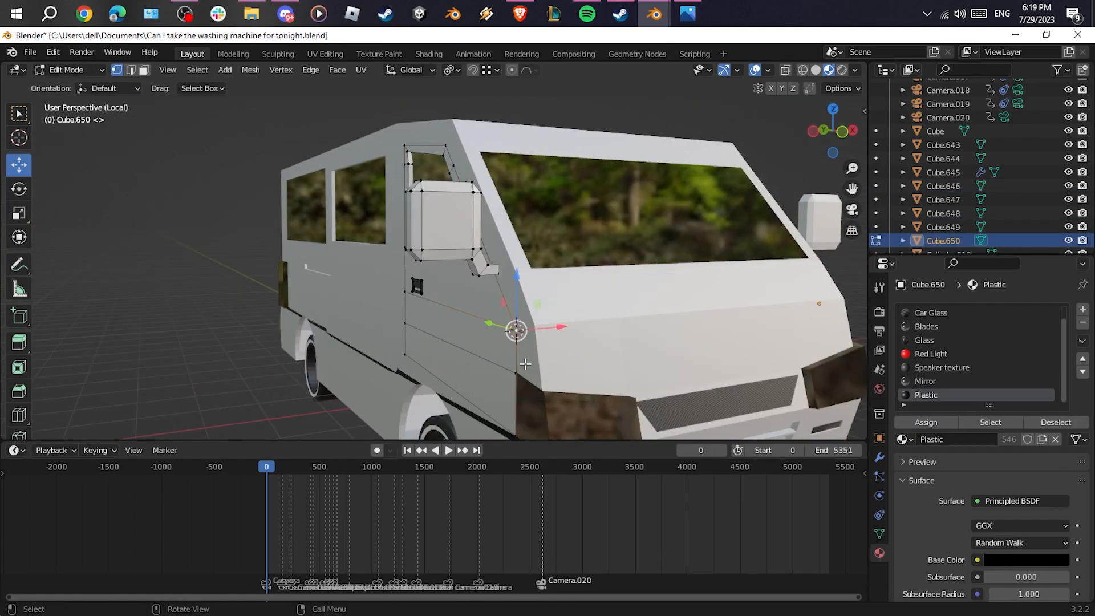
key("Tab")
right_click(466, 323)
left_click(585, 352)
Try to swing the front door Cube.650 open about its local Z axis
key("r")
key("z")
right_click(475, 419)
middle_click_drag(342, 319, 460, 335)
key("r")
key("z")
key("s")
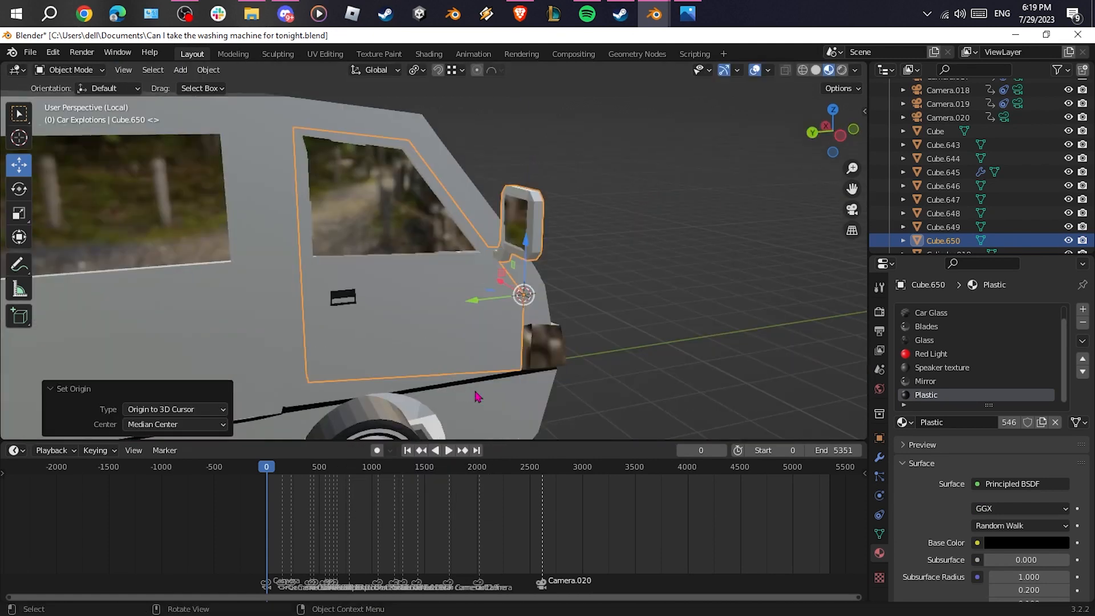
key("r")
key("z")
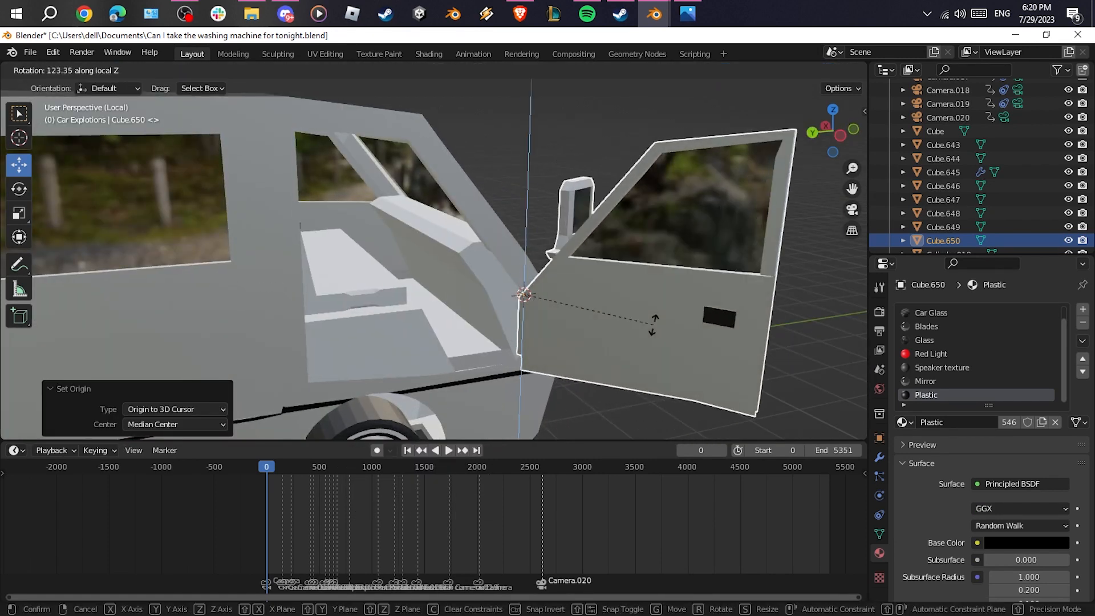
right_click(653, 325)
Add three loop cuts around the steering wheel ring in Cube.647 and delete the selected ring geometry
middle_click_drag(354, 302, 460, 285)
scroll(460, 286, "up", 5)
left_click(456, 293)
key("Tab")
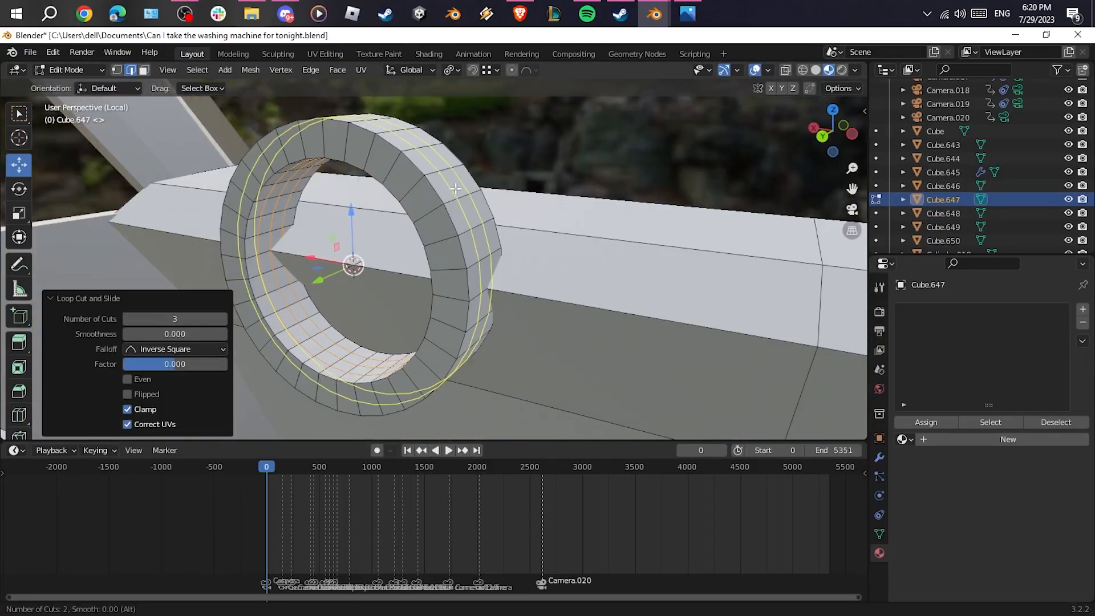
left_click(501, 196, "alt")
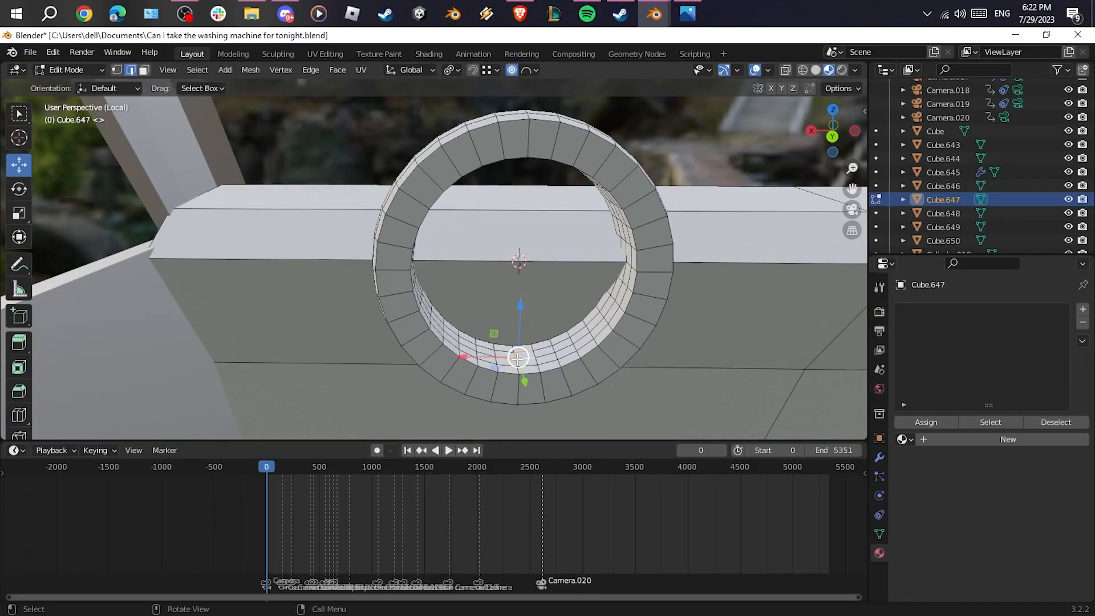
key("x")
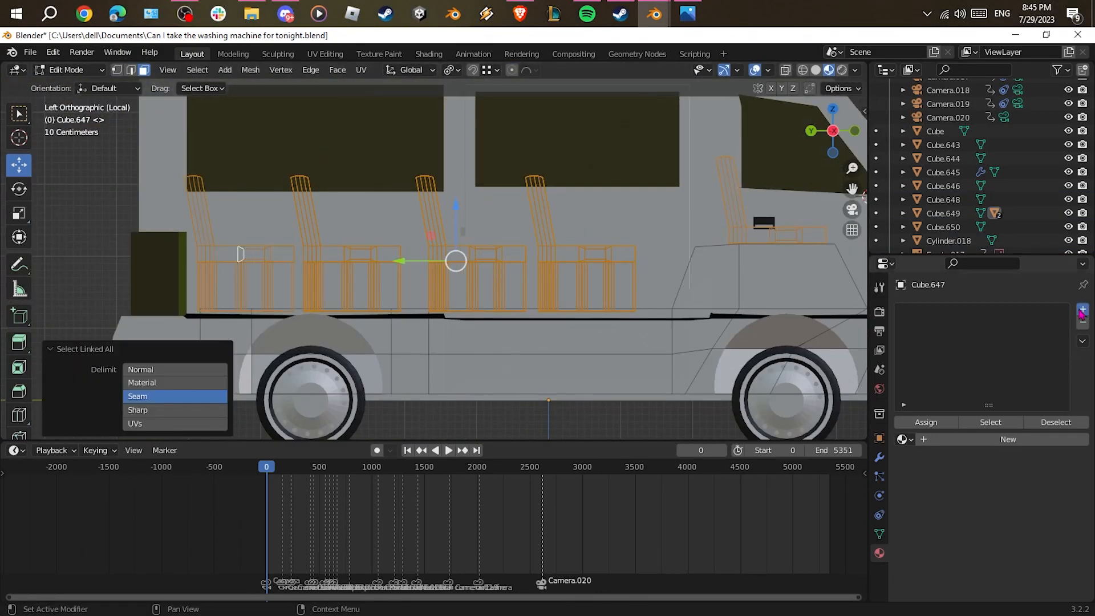
Add two material slots to Cube.647 and assign the Leather material to the selected seats
left_click(1081, 312)
left_click(1081, 313)
left_click(905, 439)
type("lea")
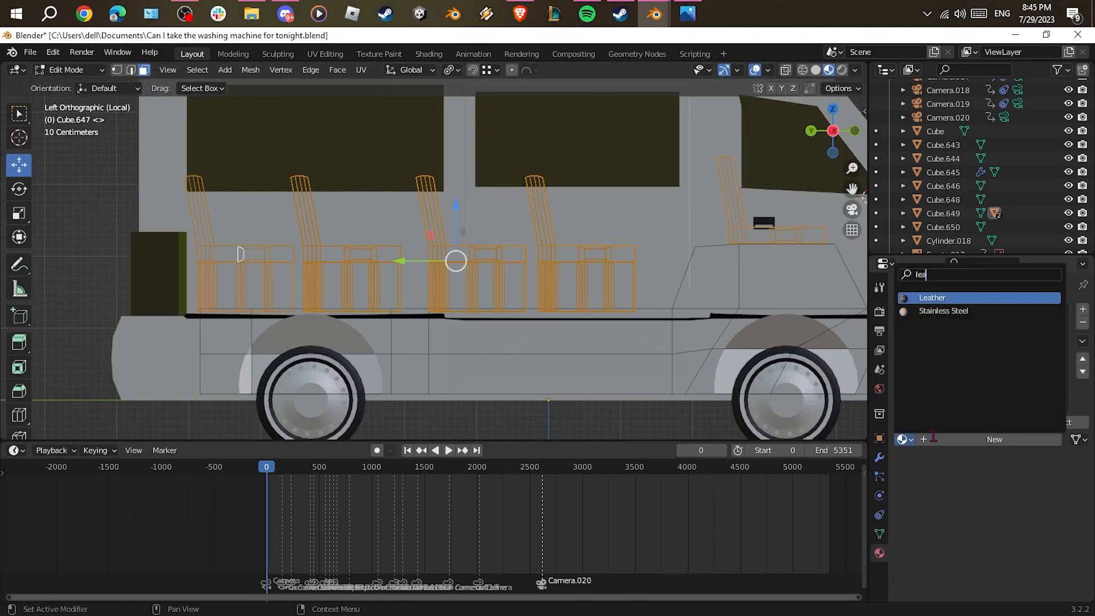
key("Return")
left_click(926, 422)
Select only the lower bases of the passenger seats in Cube.647 with box and circle selection
left_click_drag(86, 345, 691, 259)
left_click(740, 371)
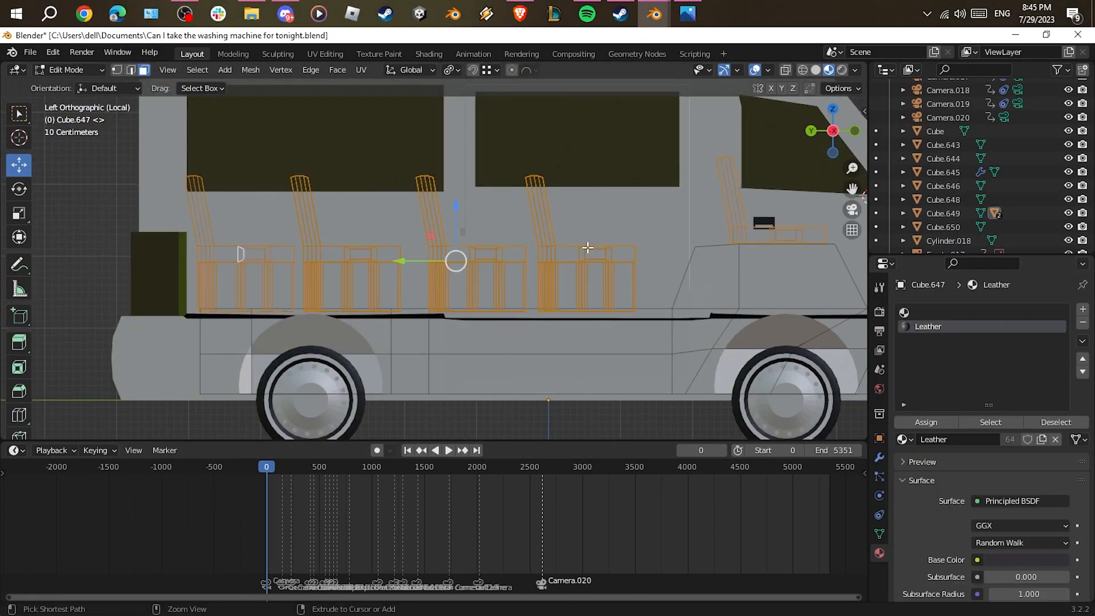
left_click_drag(642, 193, 547, 197, "shift")
key("Escape")
scroll(211, 263, "up", 5)
key("c")
scroll(456, 296, "up", 4)
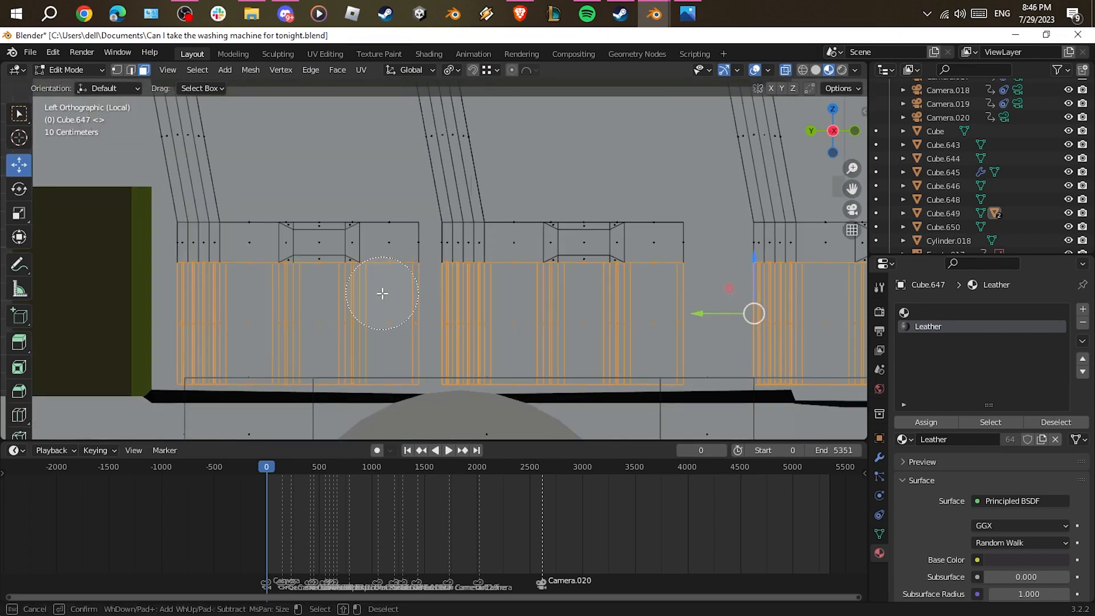
key("Escape")
scroll(171, 262, "down", 7)
key("c")
scroll(427, 256, "up", 9)
right_click(270, 239)
key("c")
scroll(601, 202, "down", 7)
Add another material slot to Cube.647 and browse the existing materials for the seat bases
left_click(1082, 309)
left_click(902, 439)
scroll(456, 257, "down", 3)
left_click(902, 439)
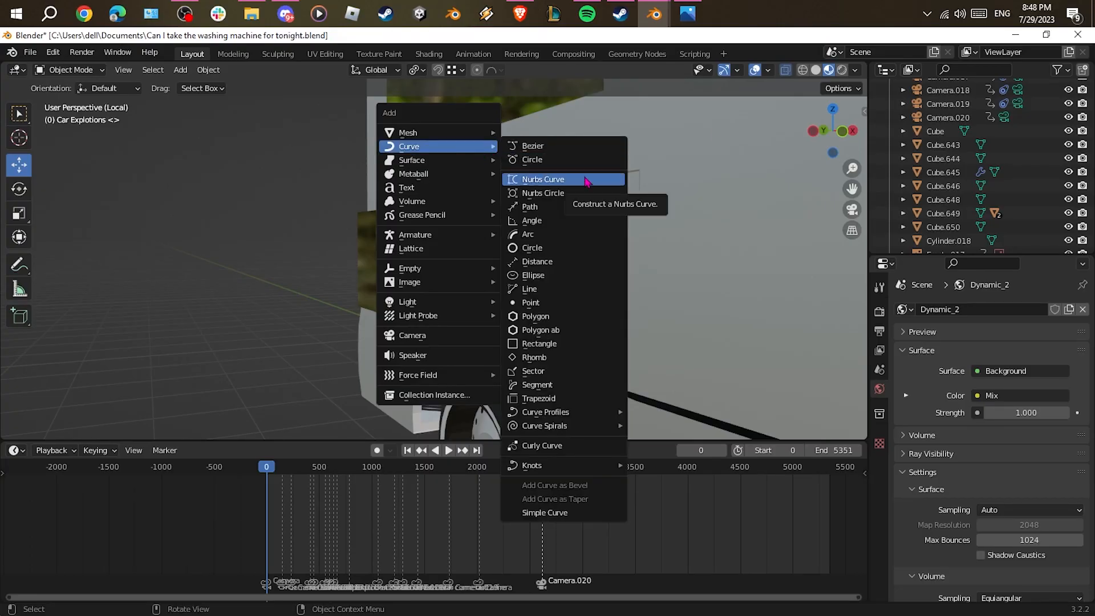
Add a Nurbs Path curve beside the van and rename it Doorpath
left_click(570, 206)
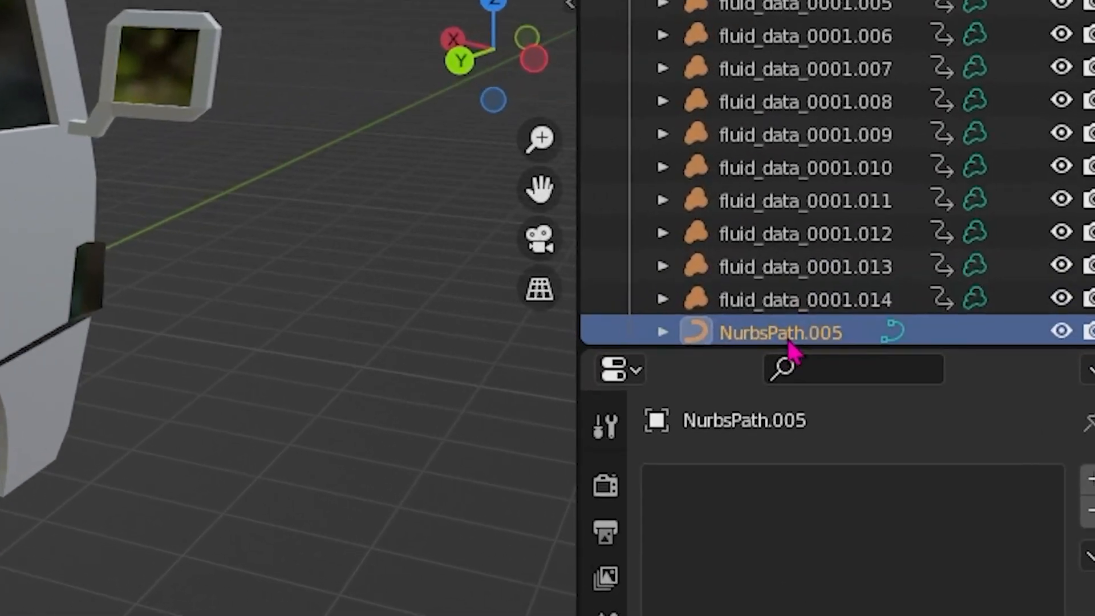
double_click(881, 290)
type("Doorpath")
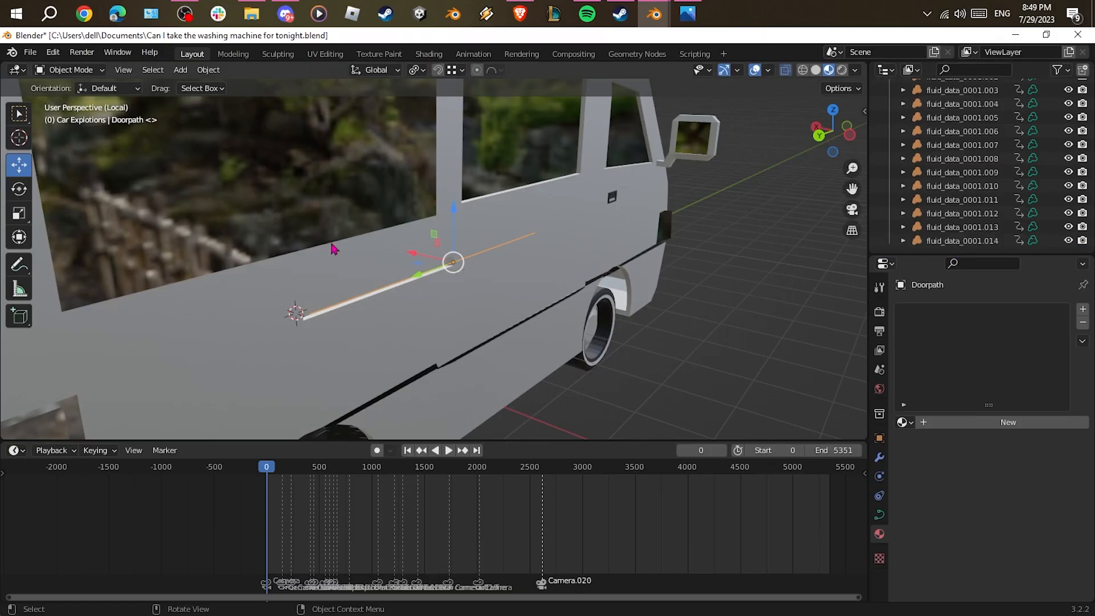
Add a Follow Path constraint to the sliding door Cube.648 and target the door path
left_click(308, 231)
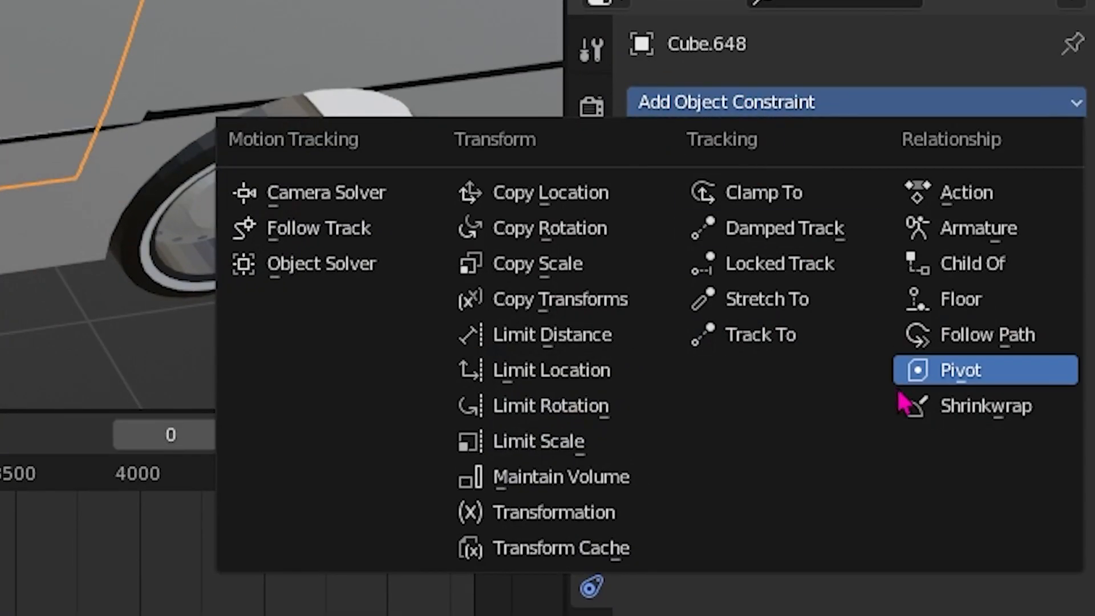
left_click(961, 336)
left_click(960, 209)
left_click(799, 251)
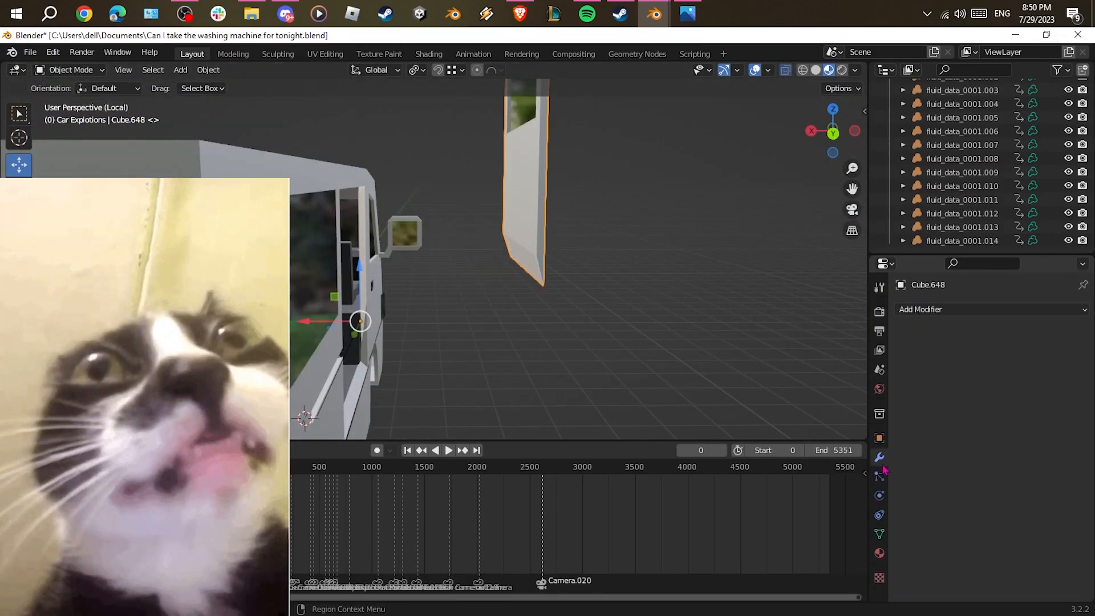
left_click(879, 437)
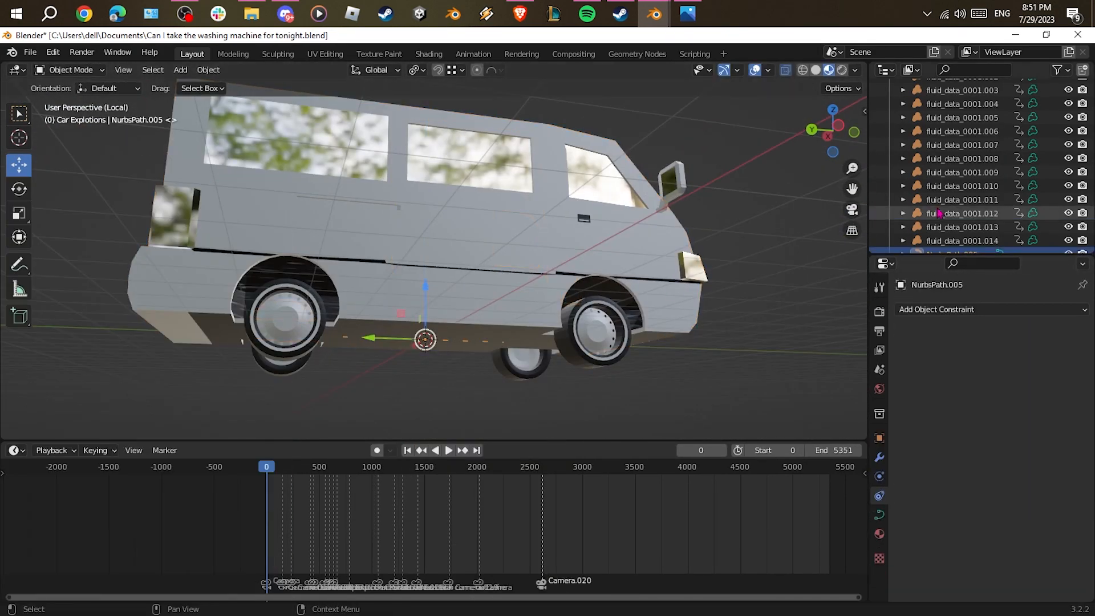
Rename NurbsPath.005 as DoorPath and set it as the target of the Follow Path constraint on sliding door Cube.648
scroll(938, 213, "down", 1)
key("F2")
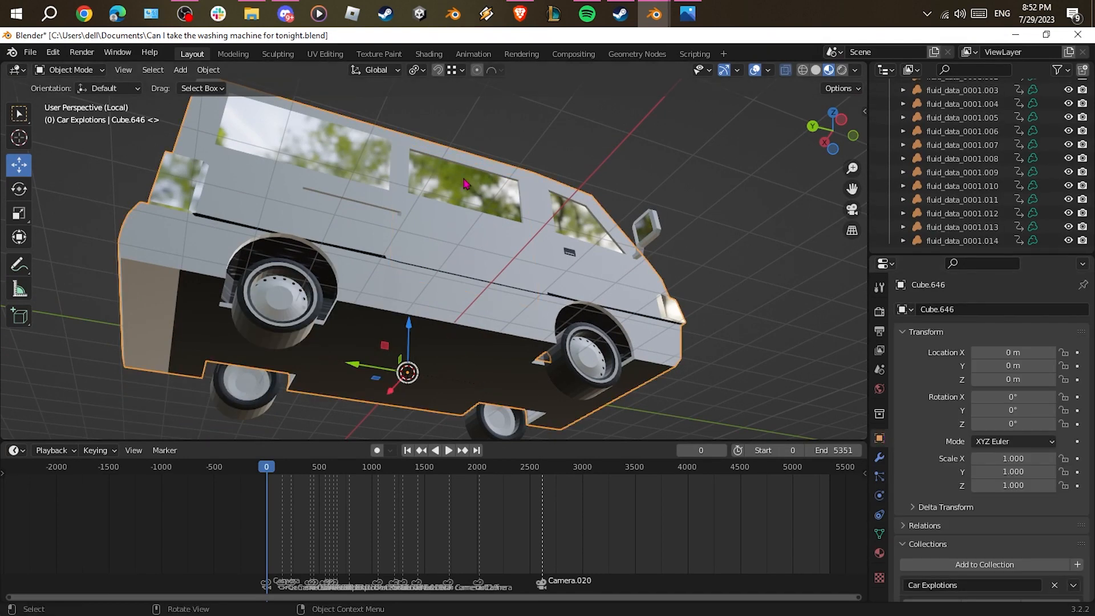
left_click(464, 182)
left_click(880, 475)
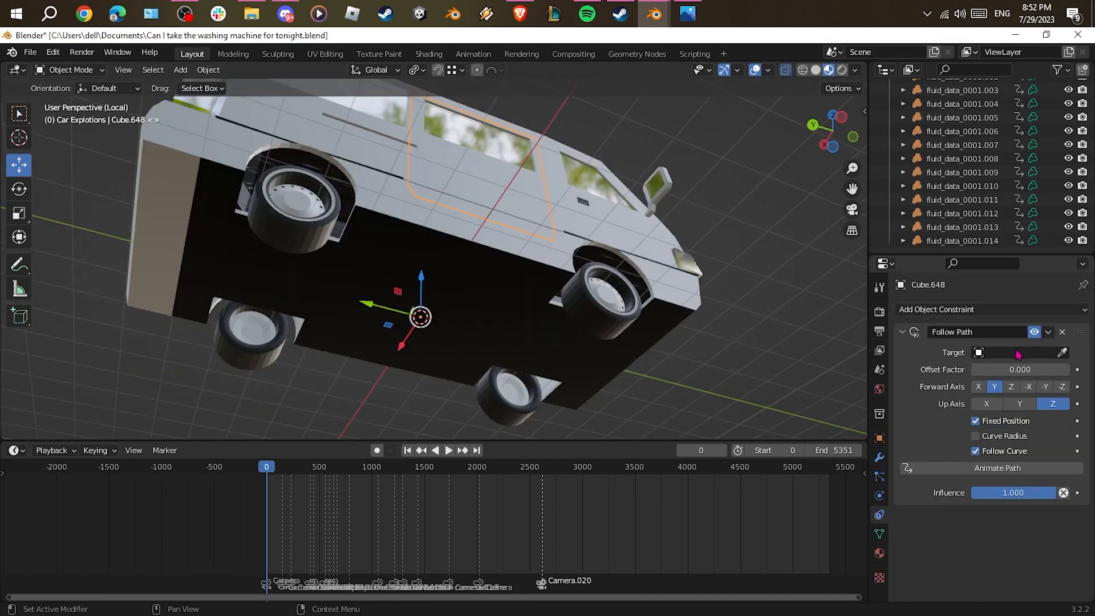
left_click(1018, 353)
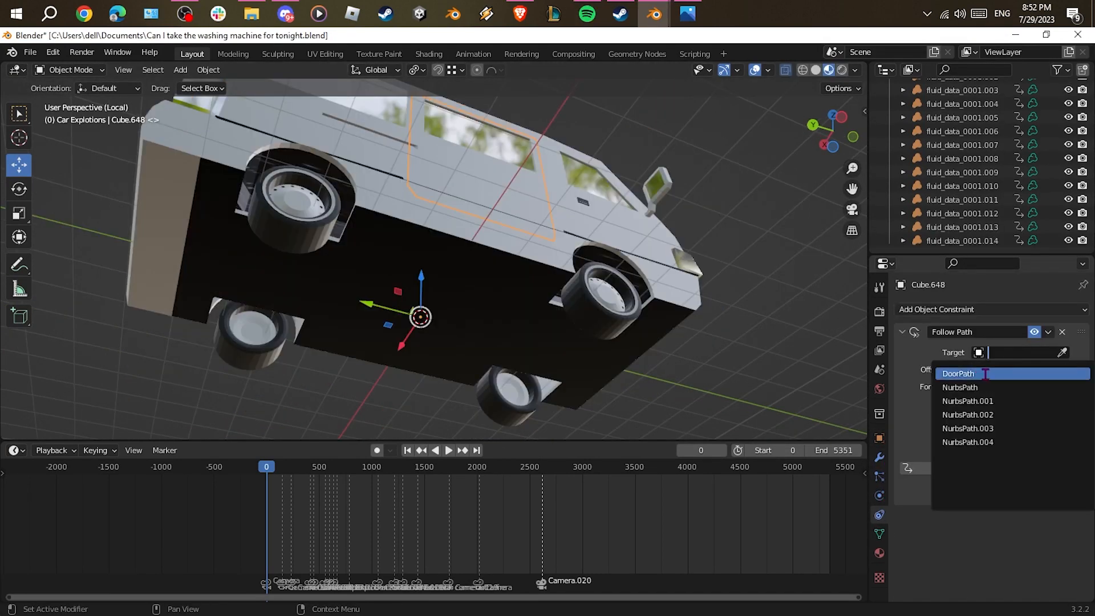
left_click(985, 374)
Return the Follow Path offset factor of the sliding door Cube.648 to 0.000
middle_click_drag(556, 305, 587, 422)
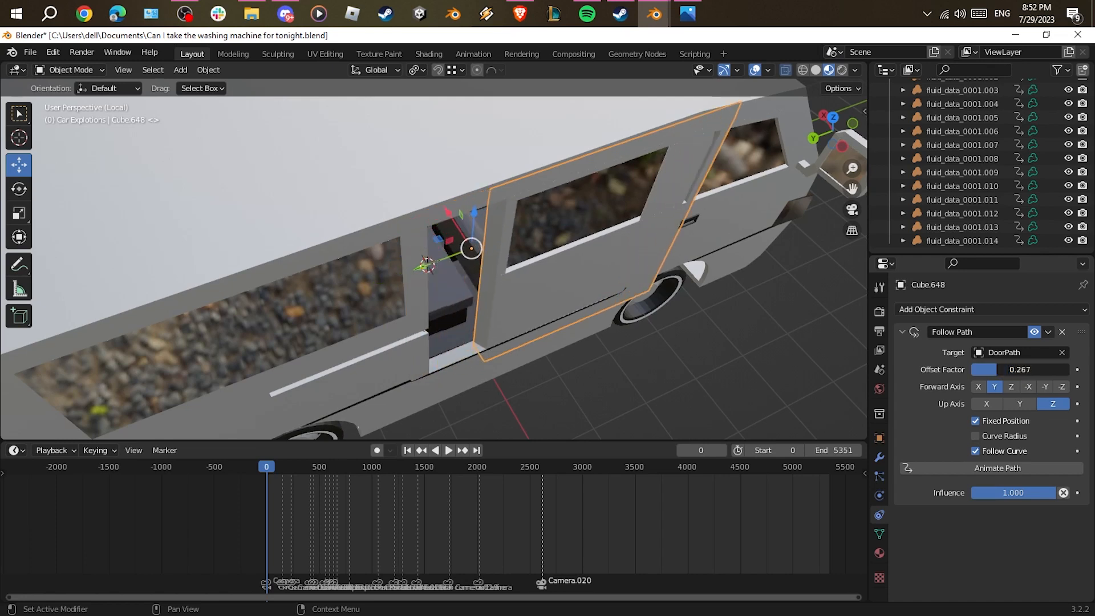
mouse_move(1066, 369)
left_mouse_down()
mouse_move(973, 370)
mouse_move(1069, 369)
mouse_move(1004, 370)
left_mouse_up()
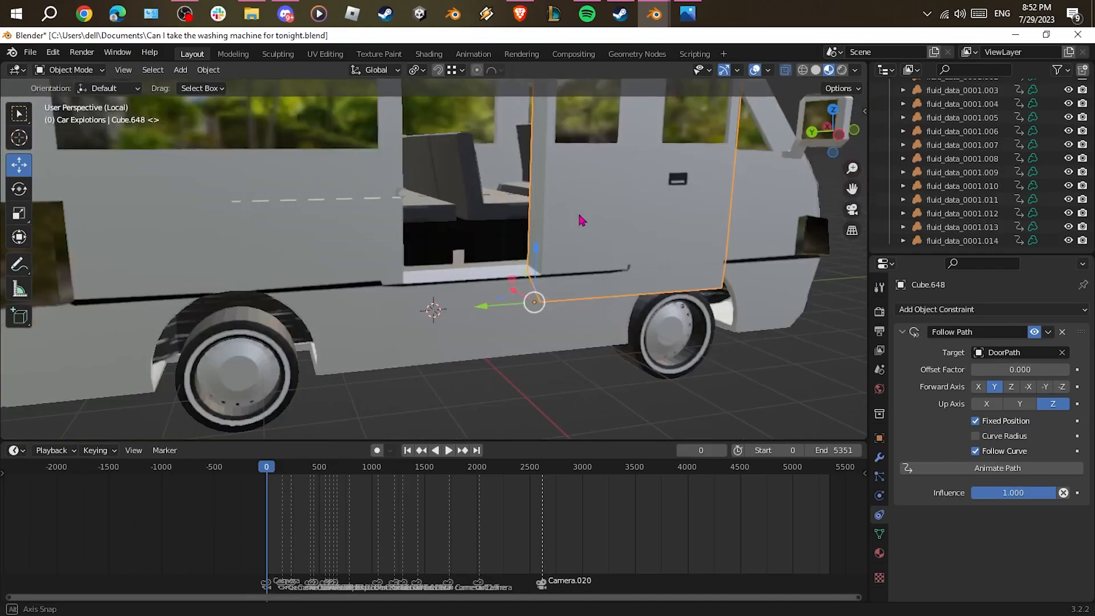
Select the DoorPath curve beneath the van and view the van from the left side
middle_click_drag(582, 220, 466, 296)
left_click(468, 337)
middle_click_drag(491, 344, 452, 380)
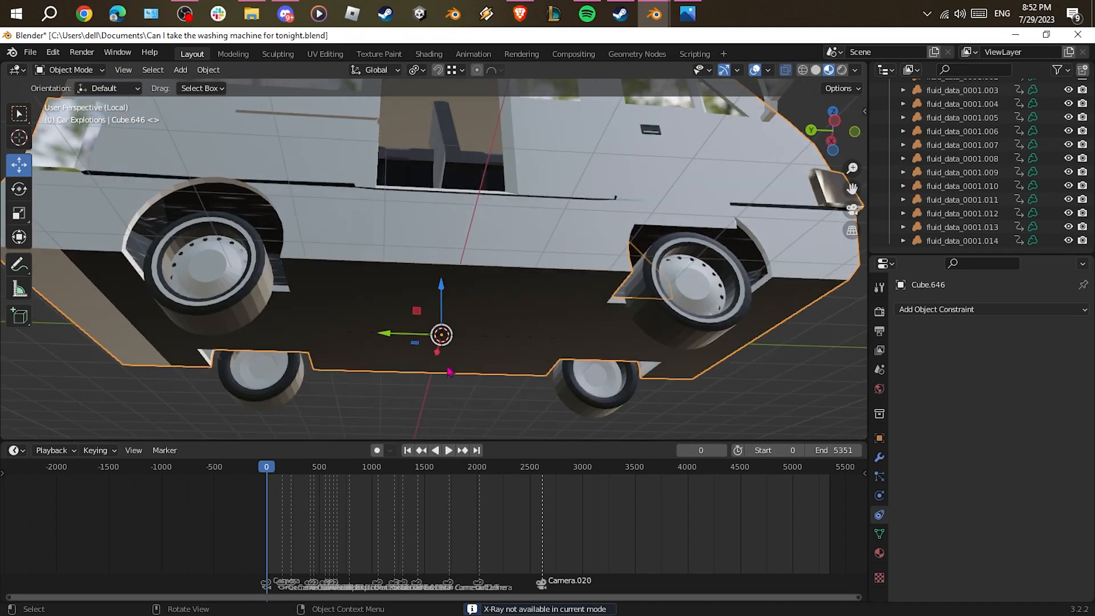
left_click_drag(532, 419, 466, 297)
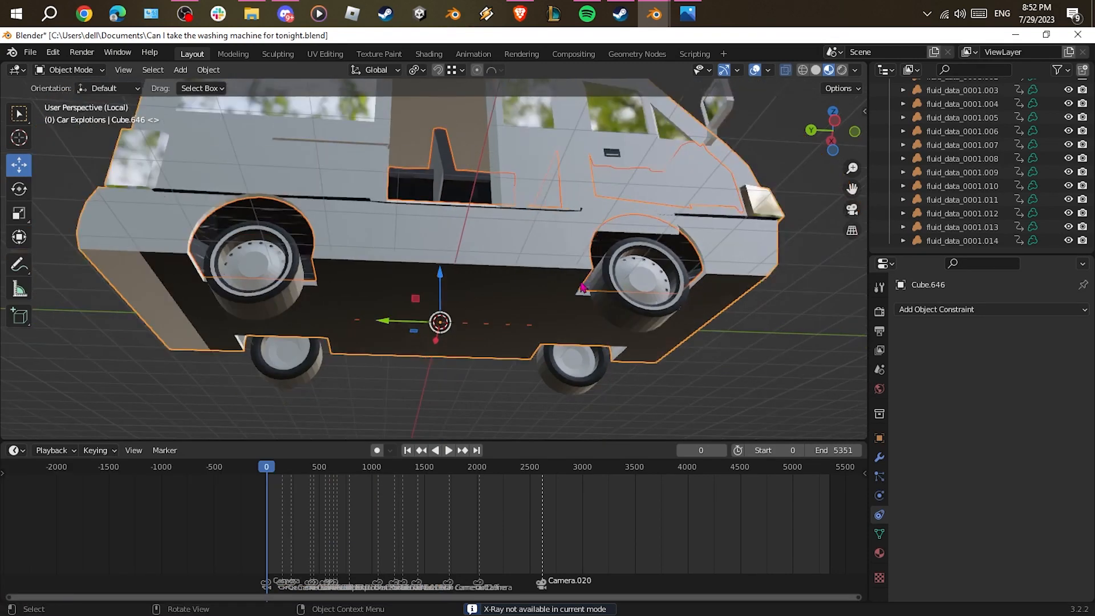
scroll(582, 289, "down", 5)
middle_click_drag(582, 288, 584, 320)
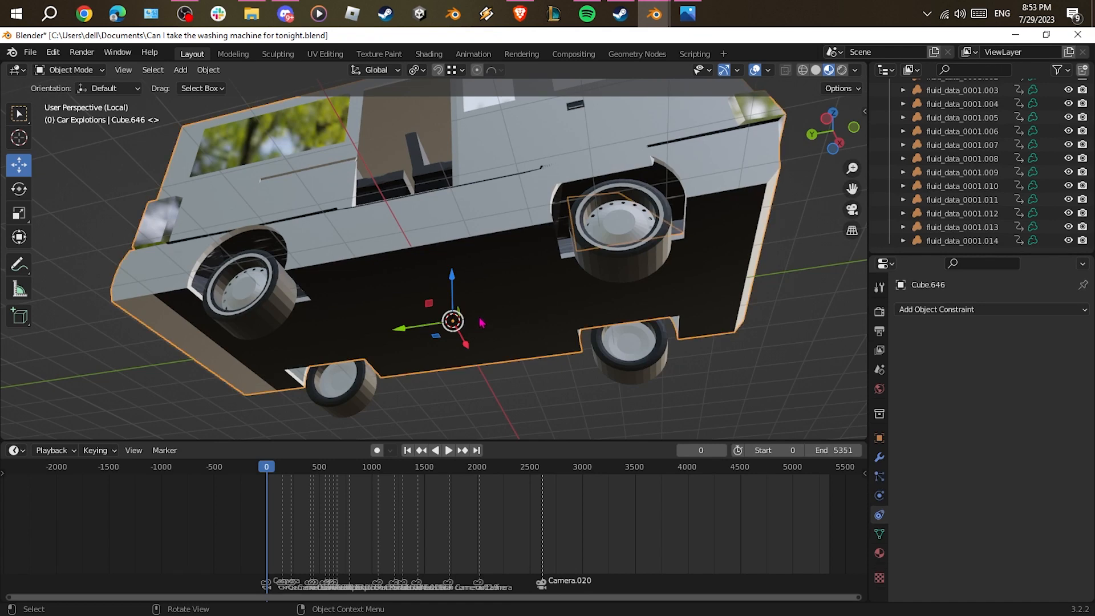
left_click(487, 320)
left_click(826, 118)
Move DoorPath 2.0128 m along Y so the sliding door lines up with its opening
middle_click_drag(561, 150, 549, 230, "shift")
scroll(549, 231, "up", 2)
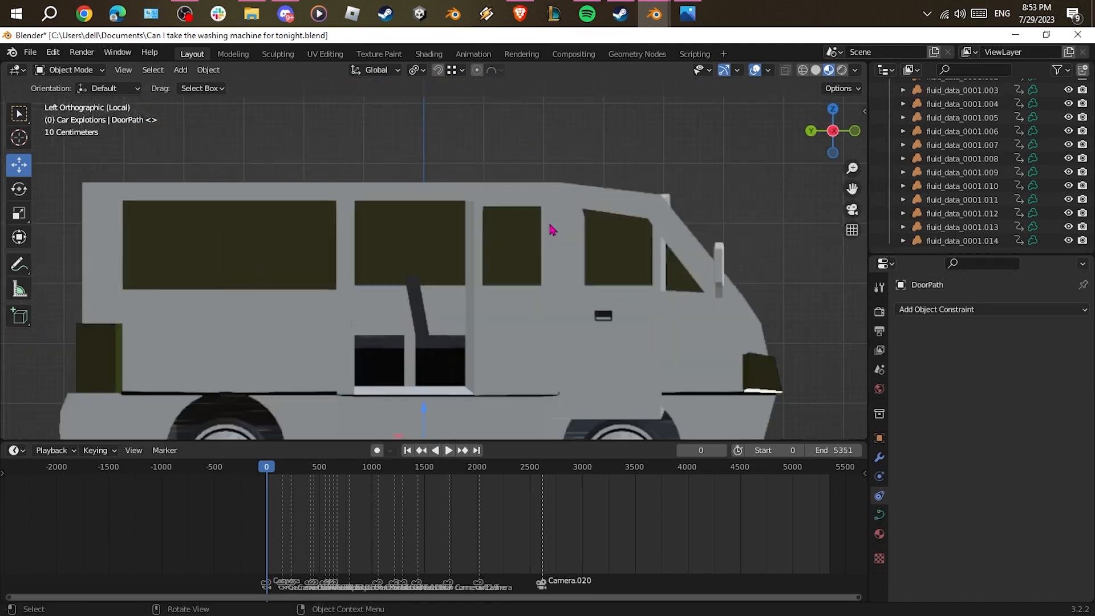
middle_click_drag(457, 357, 462, 298, "shift")
left_click_drag(392, 370, 286, 367)
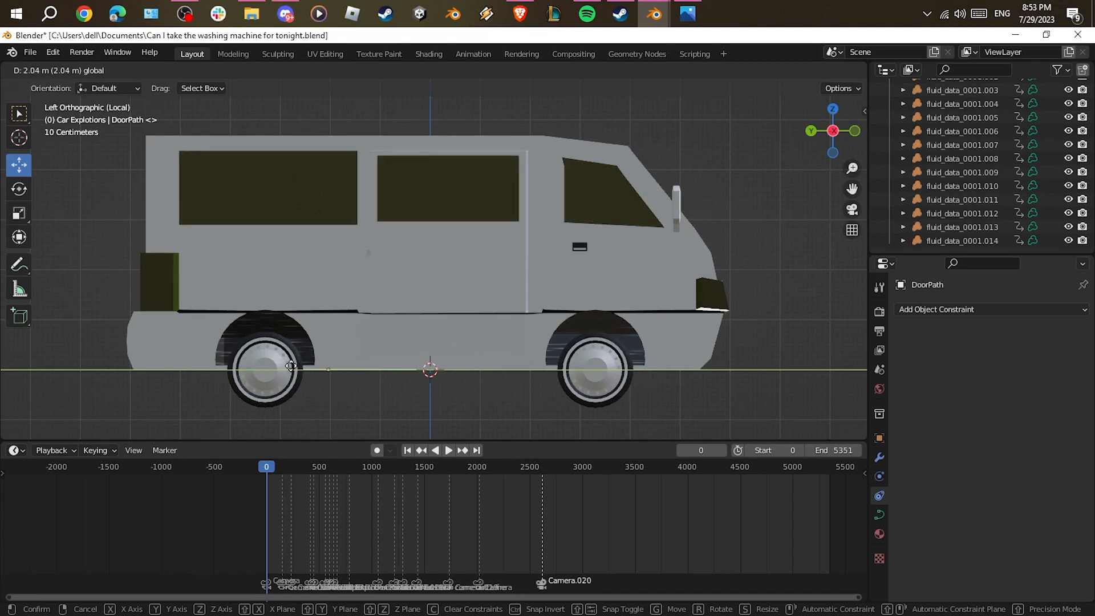
left_click_drag(295, 371, 295, 371)
scroll(677, 325, "up", 8)
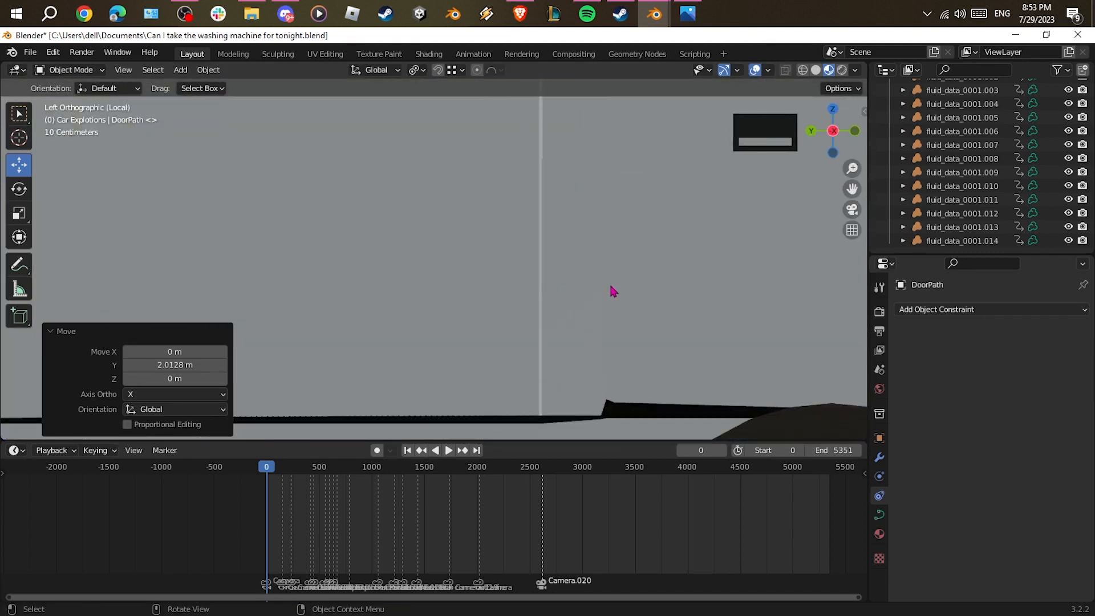
Nudge DoorPath slightly in the side view to align the sliding door's edges with the van body
key("g")
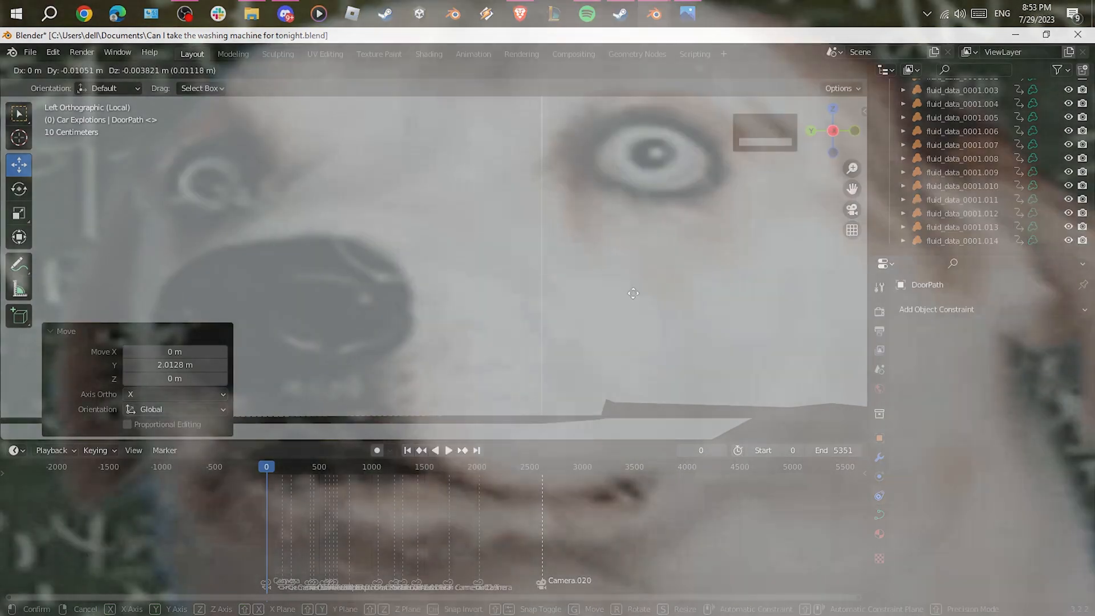
left_click(621, 295)
scroll(622, 295, "down", 6)
middle_click_drag(456, 320, 633, 285, "shift")
scroll(627, 276, "up", 2)
scroll(628, 275, "down", 2)
Move DoorPath's rear control points along X so the path bends sideways behind its starting point
middle_click_drag(388, 320, 361, 237)
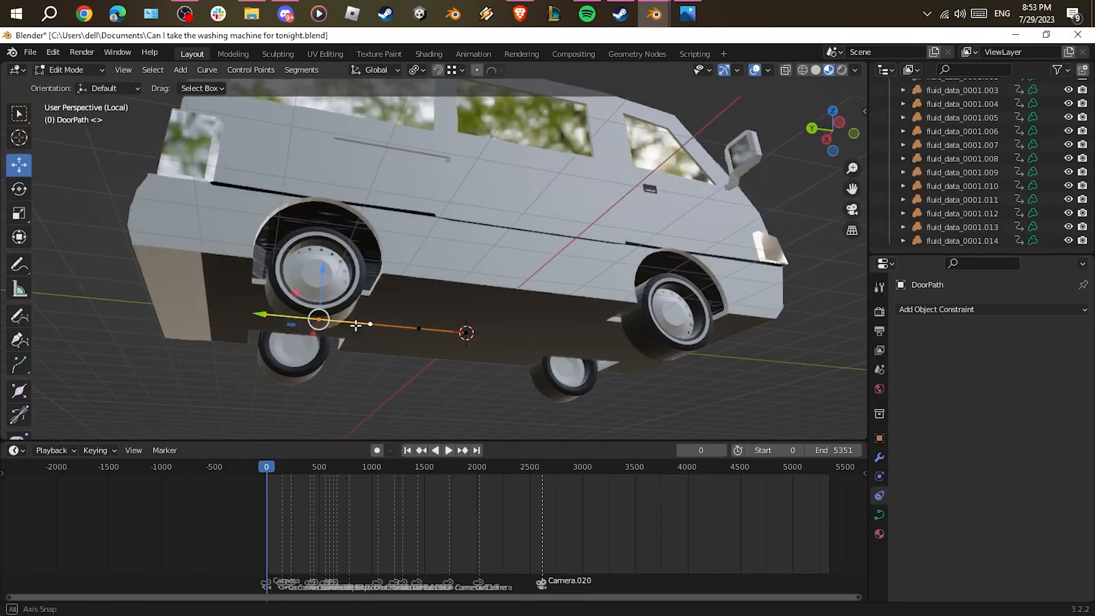
key("g")
left_click(315, 293)
key("g")
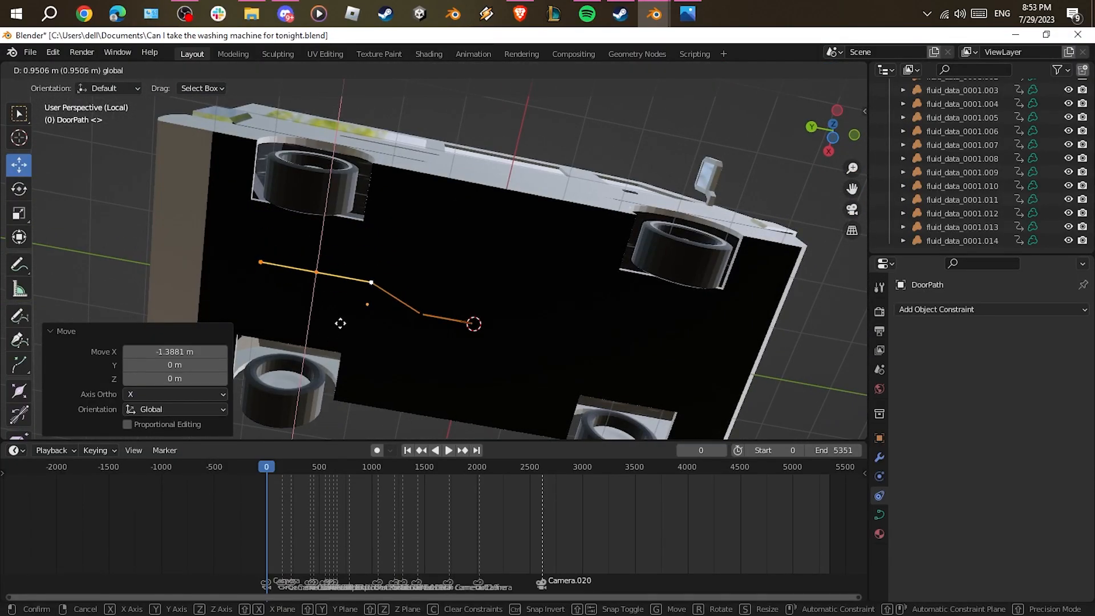
left_click_drag(341, 324, 342, 321)
middle_click_drag(452, 313, 446, 326)
left_click(421, 322)
left_click_drag(416, 351, 423, 335)
right_click(422, 335)
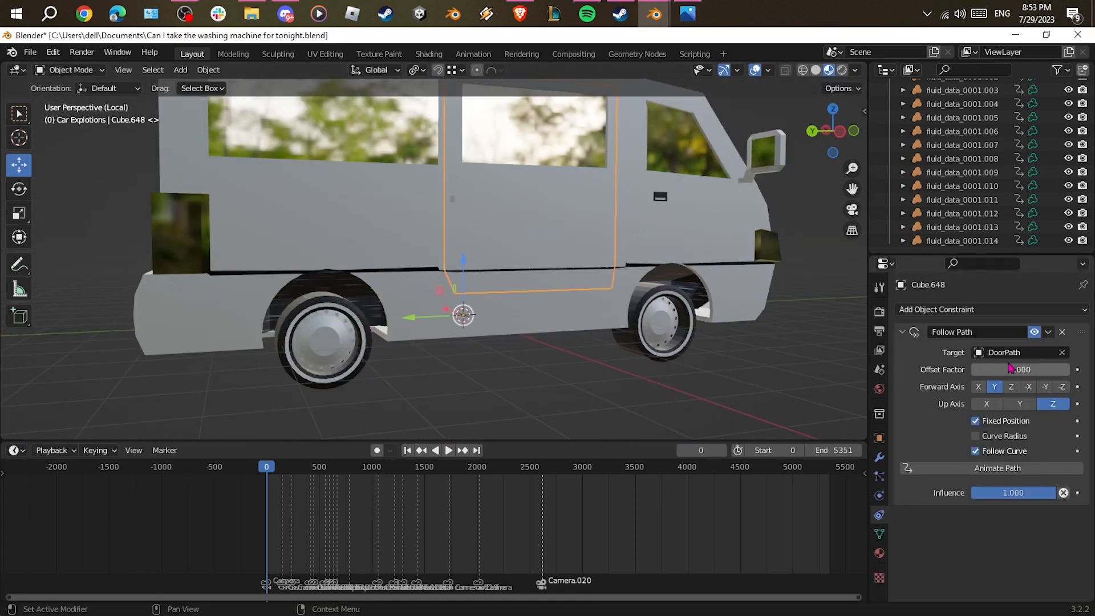
Raise the Follow Path offset factor on Cube.648 to slide the door open along the reshaped path
left_click_drag(983, 370, 1069, 370)
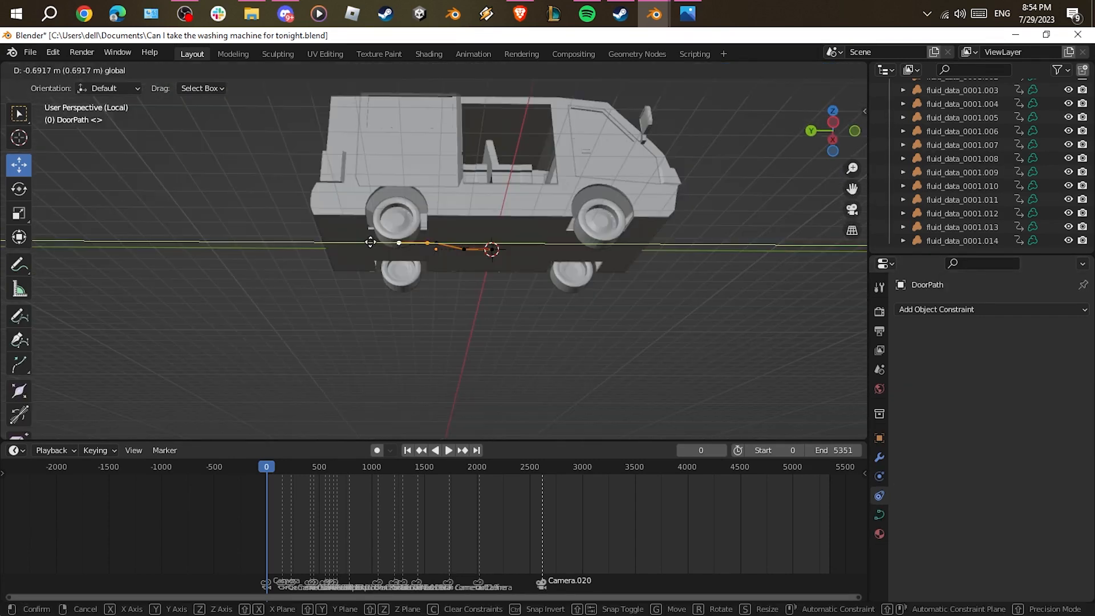
Shift DoorPath's rear control points forward along Y, then adjust the middle control point along Y
left_click_drag(379, 242, 378, 241)
scroll(638, 251, "up", 8)
middle_click_drag(467, 213, 463, 185)
left_click(447, 193)
left_click_drag(401, 197, 477, 197)
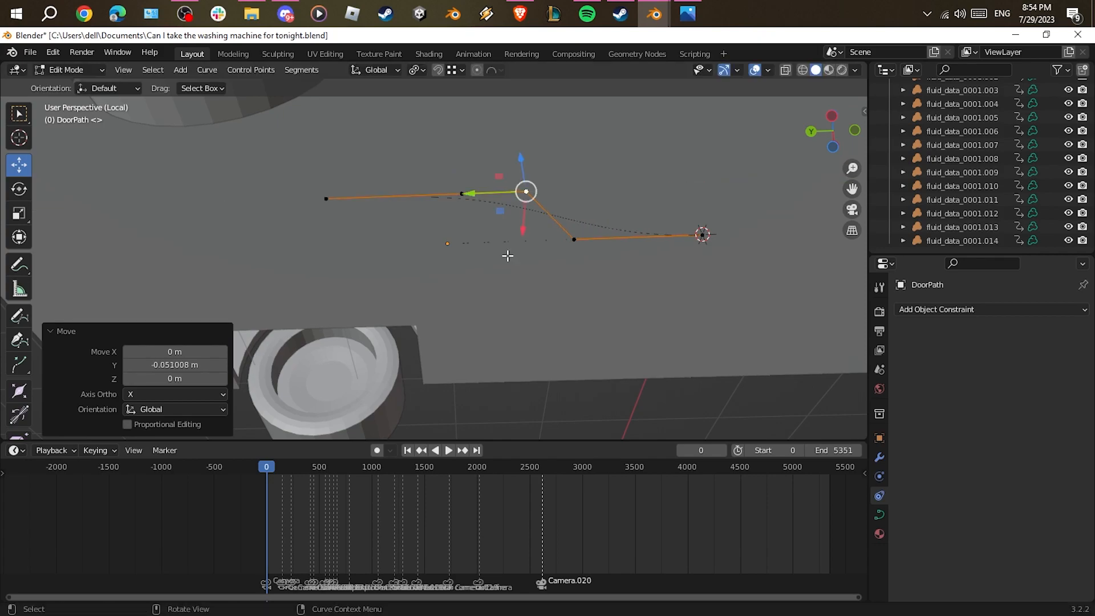
Slide the side door (Cube.648) along DoorPath with the Follow Path offset factor to check its clearance from the van body
scroll(513, 216, "down", 6)
middle_click_drag(556, 216, 566, 250)
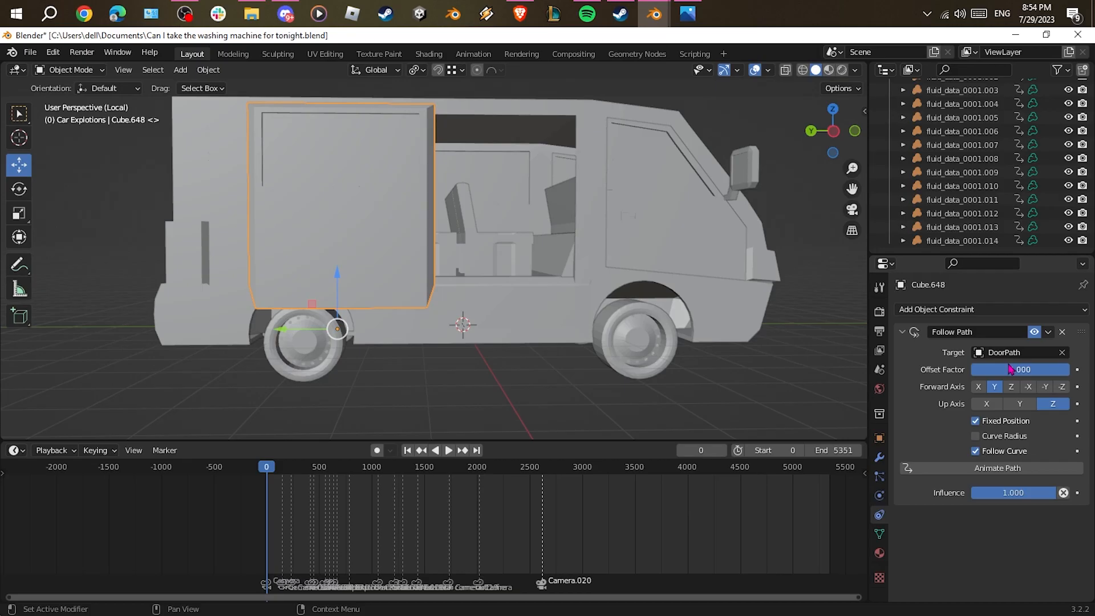
left_click_drag(1044, 369, 1015, 370)
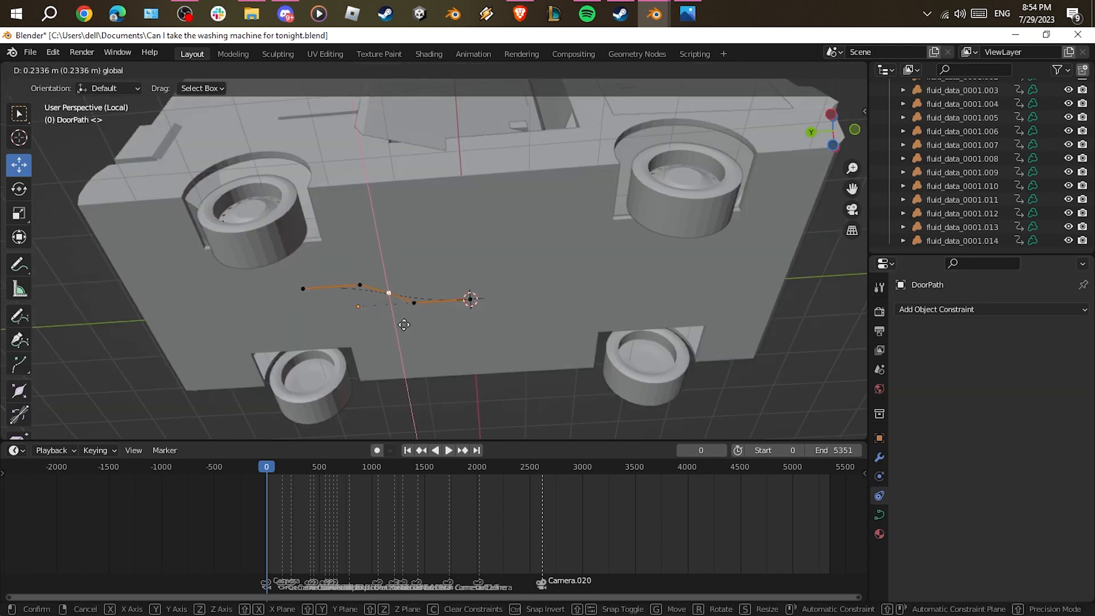
Move DoorPath's middle control point along X, then slide the side door partway along the path with its offset factor
key("Tab")
middle_click_drag(558, 286, 576, 357)
scroll(583, 297, "down", 3)
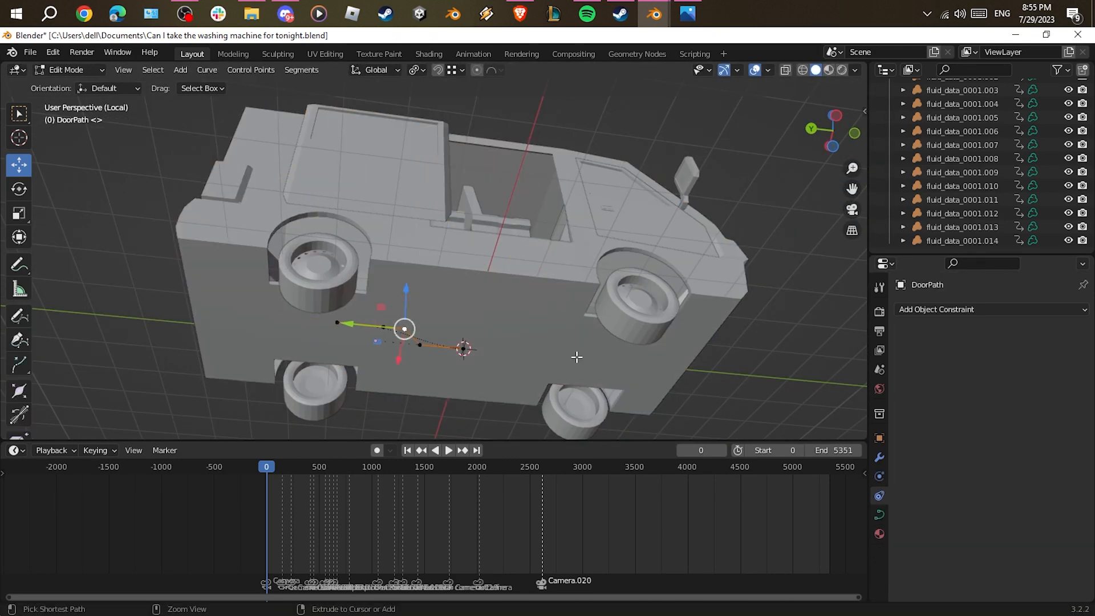
key("Tab")
left_click(342, 171)
left_click_drag(1032, 369, 1020, 369)
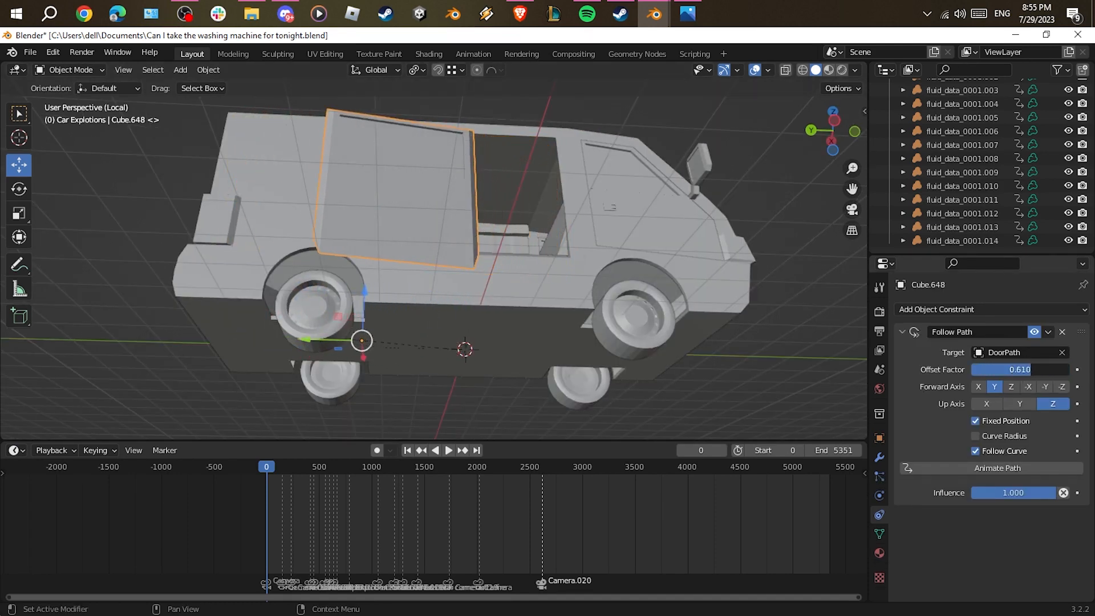
middle_click_drag(690, 219, 657, 255)
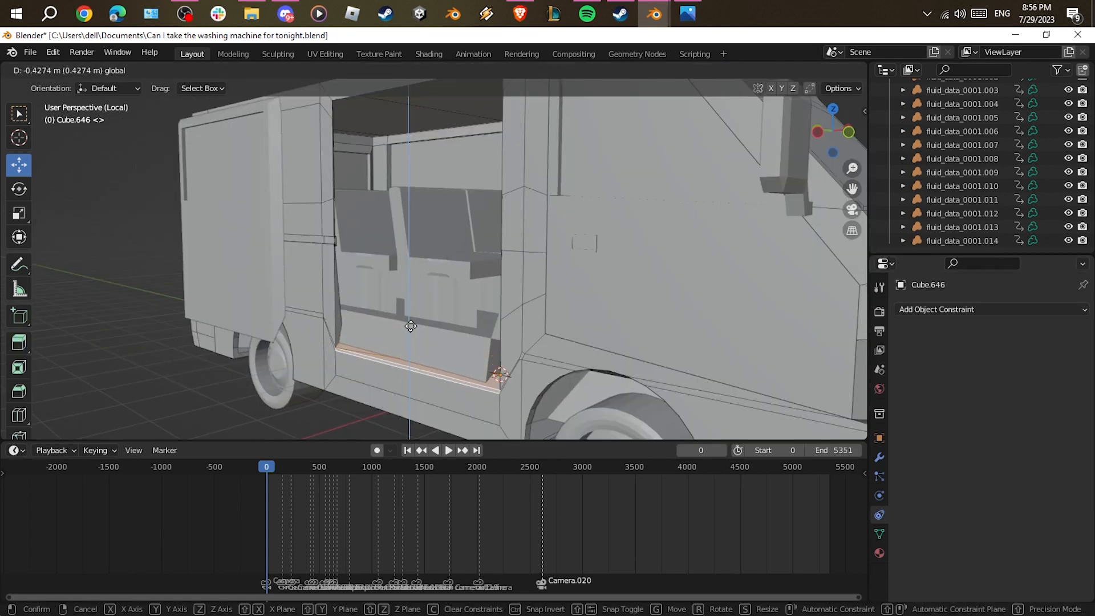
Move the selected sill geometry of Cube.646 about 0.43 m down along Z in the side doorway, then slide the side door open
left_click(411, 325)
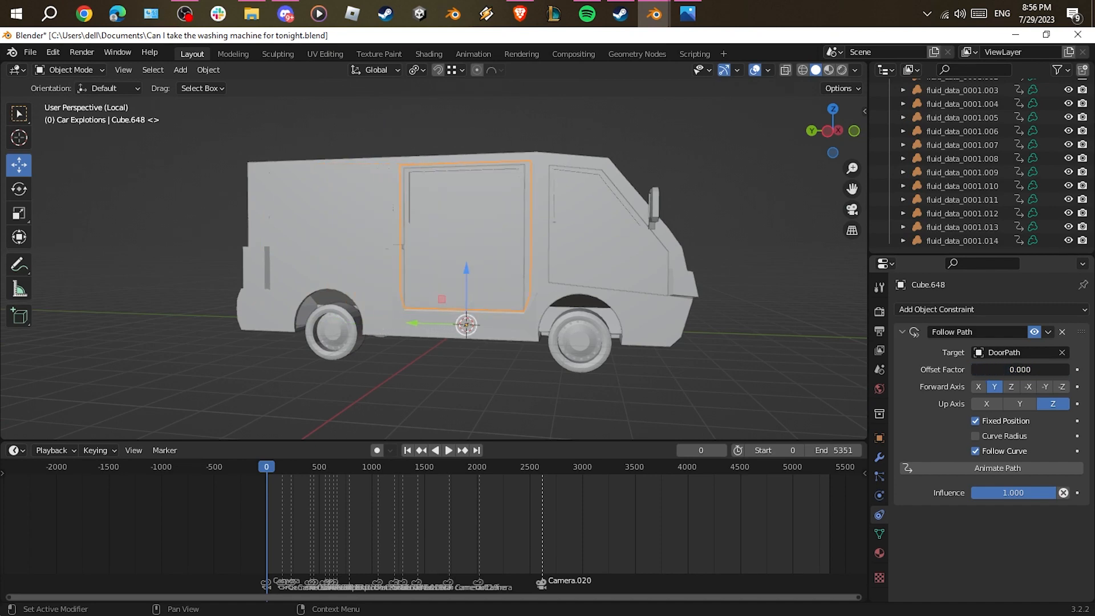
left_click_drag(1025, 370, 1038, 370)
middle_click_drag(596, 262, 501, 296)
scroll(570, 277, "up", 3)
Open the seats and floor mesh (Cube.647) for editing and pick the step area below the seats in the side doorway
left_click(413, 336)
key("Tab")
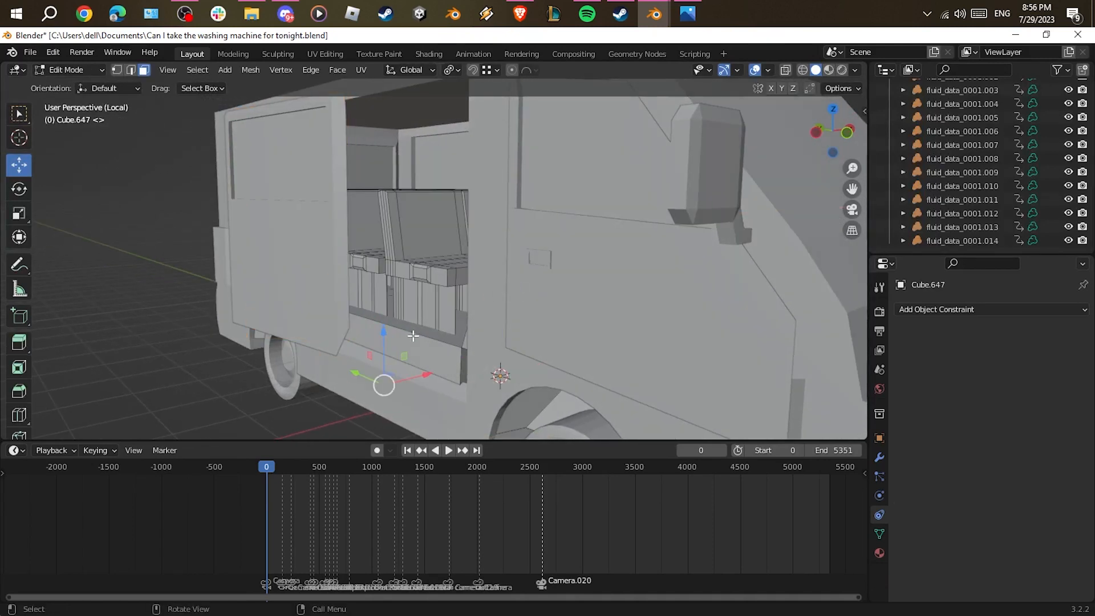
left_click_drag(414, 337, 416, 339)
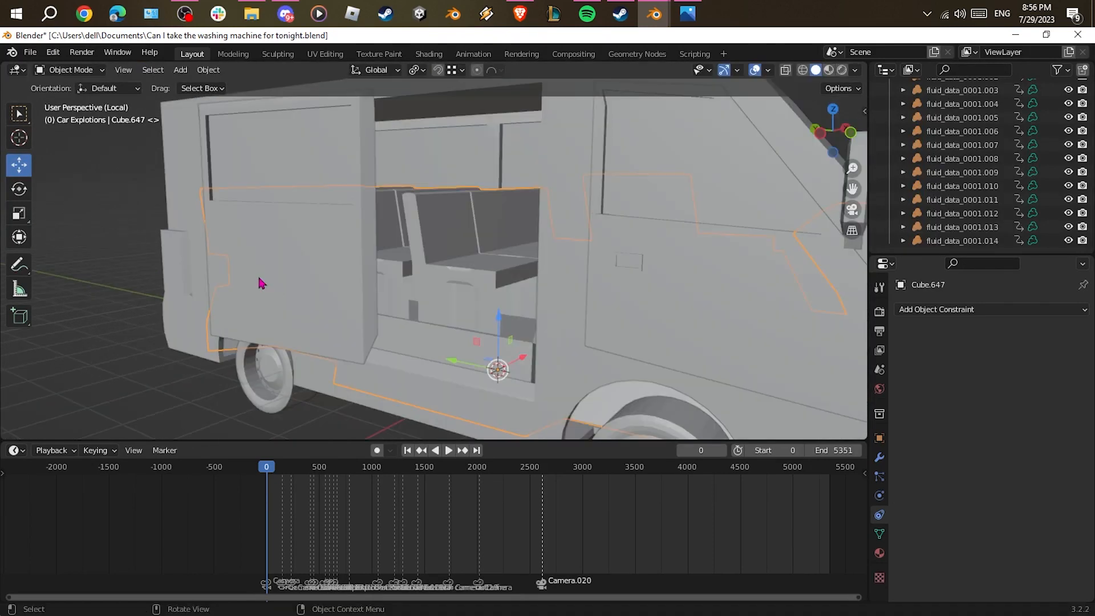
Set the side door's Follow Path offset factor to 1.000, then move DoorPath's rear end point forward along Y in bottom view
left_click(257, 273)
left_click_drag(1038, 369, 1010, 374)
left_click(833, 150)
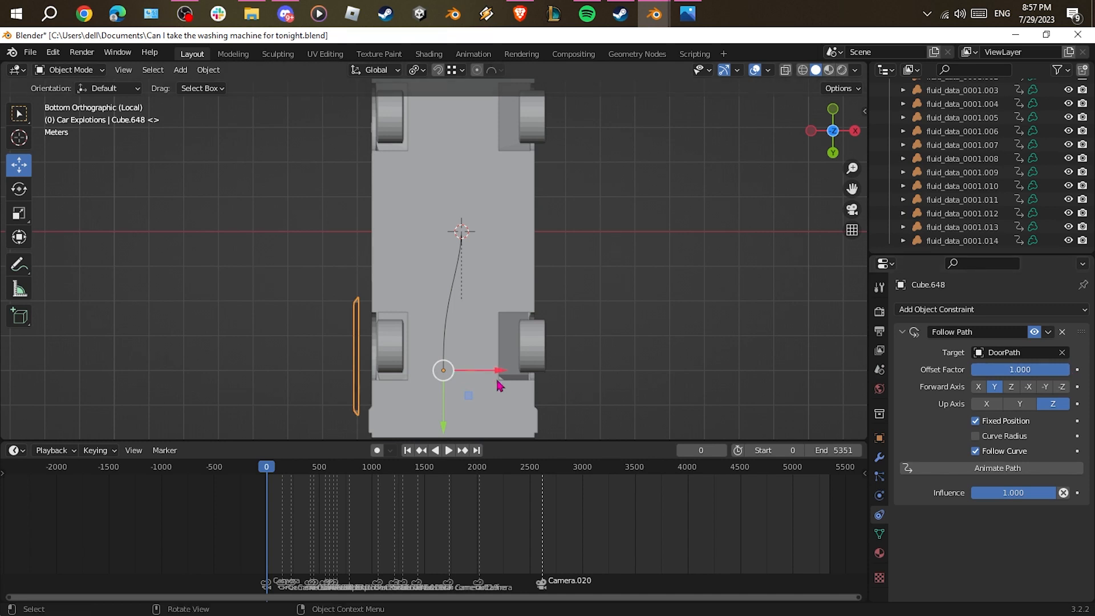
left_click(444, 355)
key("Tab")
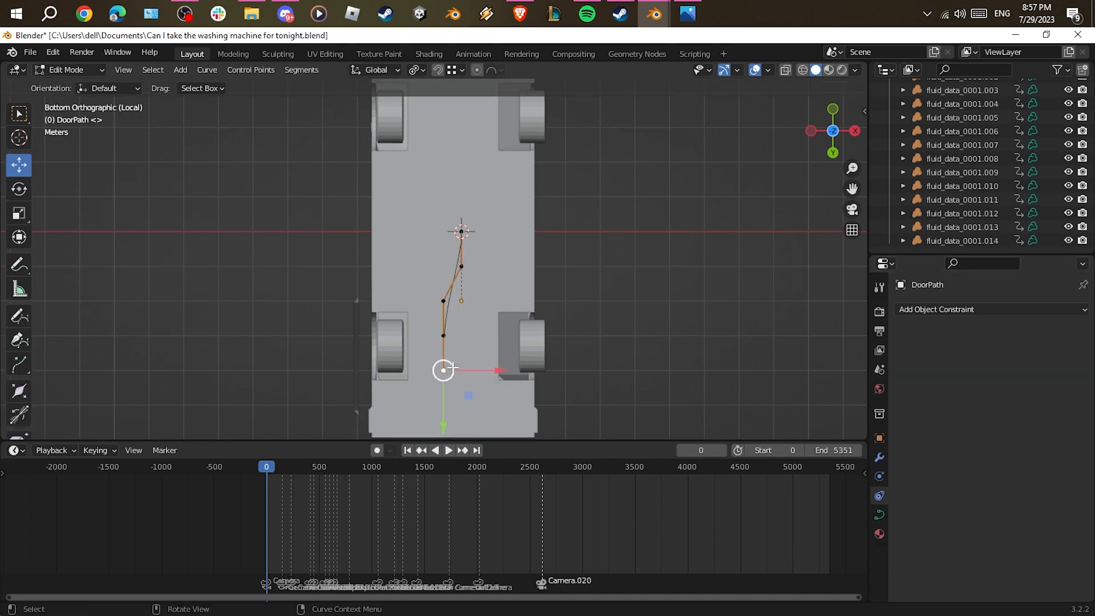
left_click_drag(447, 411, 453, 381)
Adjust DoorPath's second control point in bottom view, then slide the side door along the path to check its movement
scroll(454, 374, "up", 2)
left_click(474, 269)
left_click_drag(522, 262, 500, 261)
key("Tab")
left_click(323, 292)
left_click_drag(1043, 369, 1016, 369)
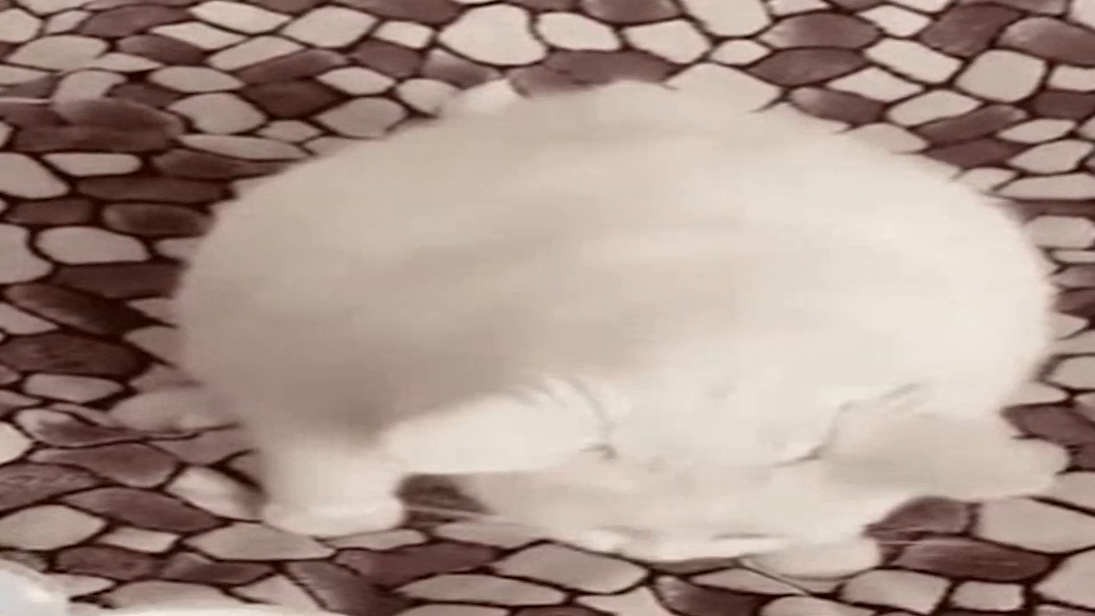
Move DoorPath's second control point about -0.56 m along Y, then raise the side door's offset factor to slide it open
left_click_drag(474, 268, 481, 289)
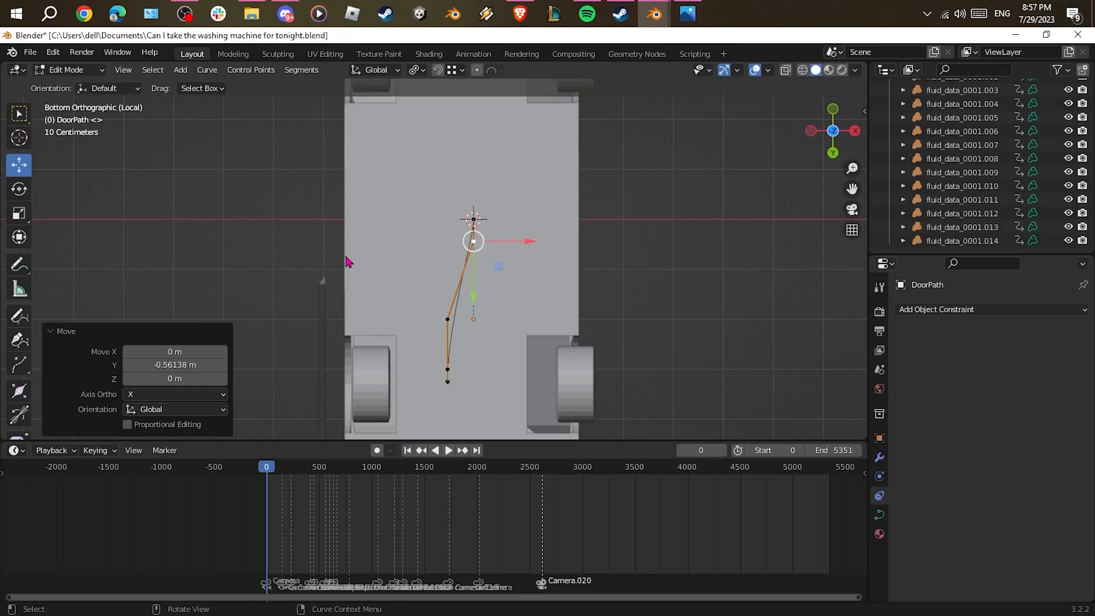
key("Tab")
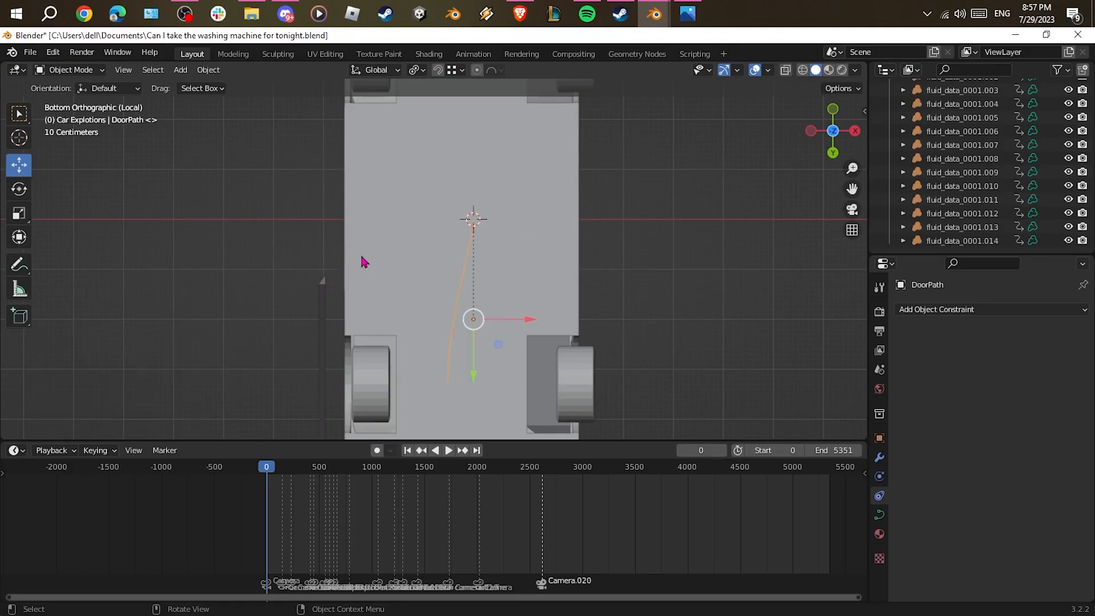
left_click(323, 305)
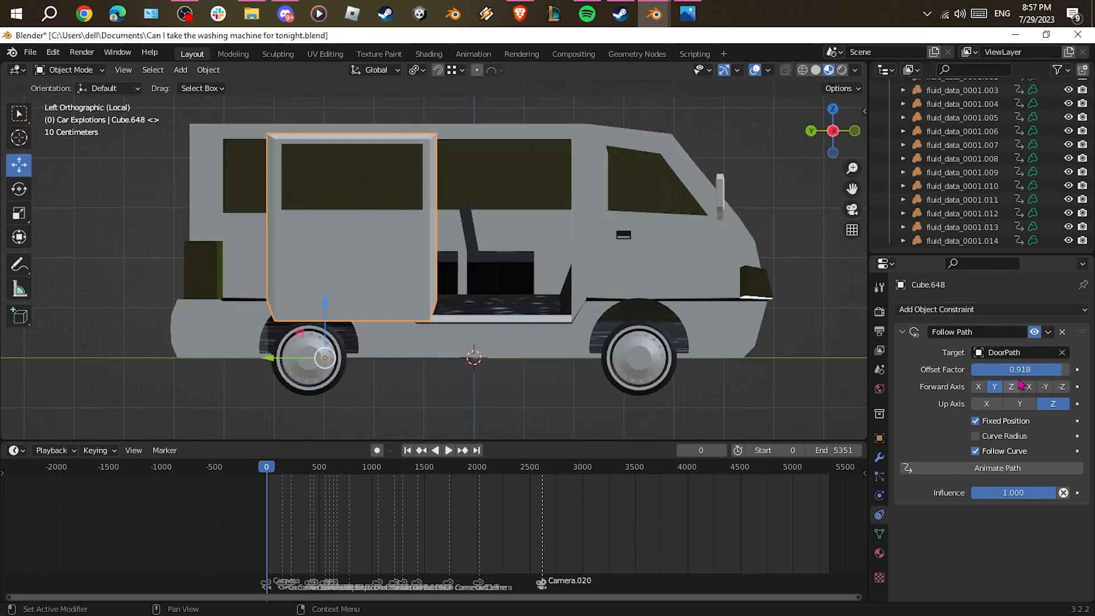
left_click_drag(1019, 370, 1069, 370)
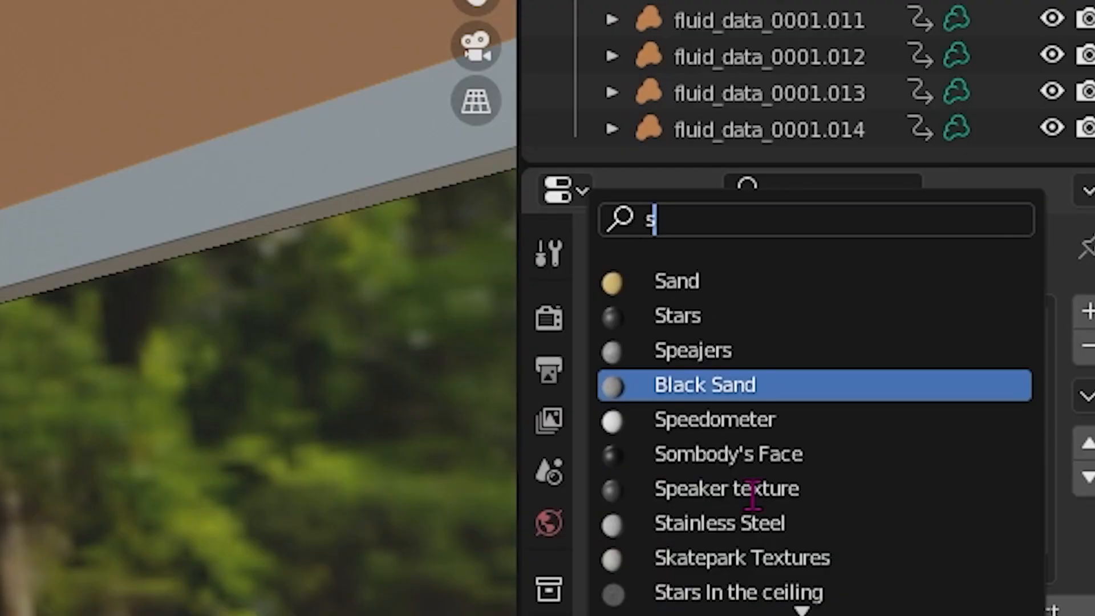
Search the materials for "stars" and apply Stars In the ceiling to the van's interior roof faces in Cube.646
type("tars")
left_click(755, 322)
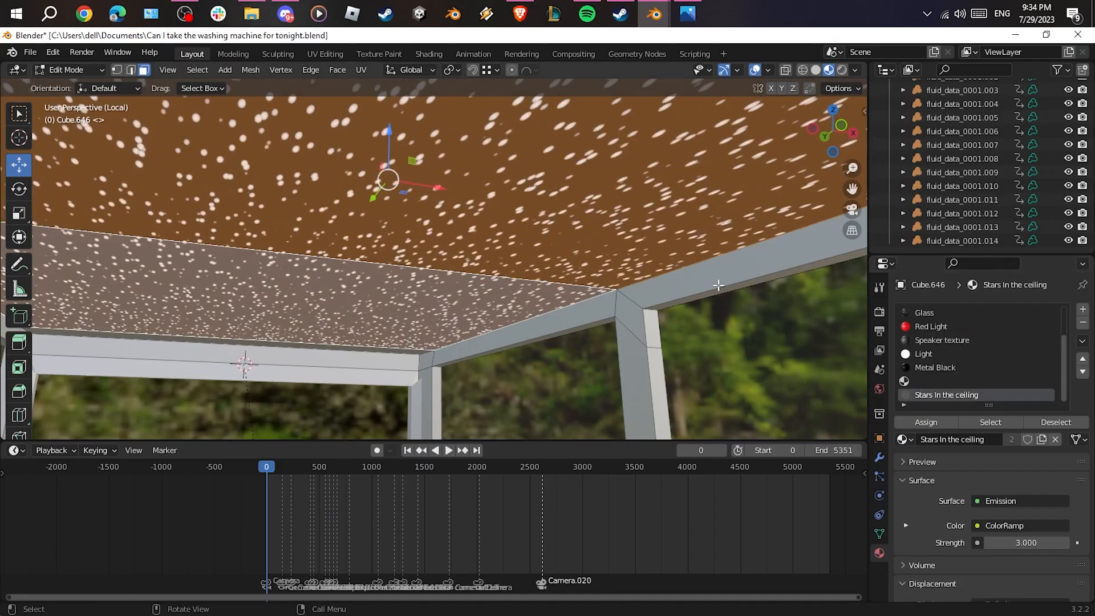
middle_click_drag(705, 291, 692, 228)
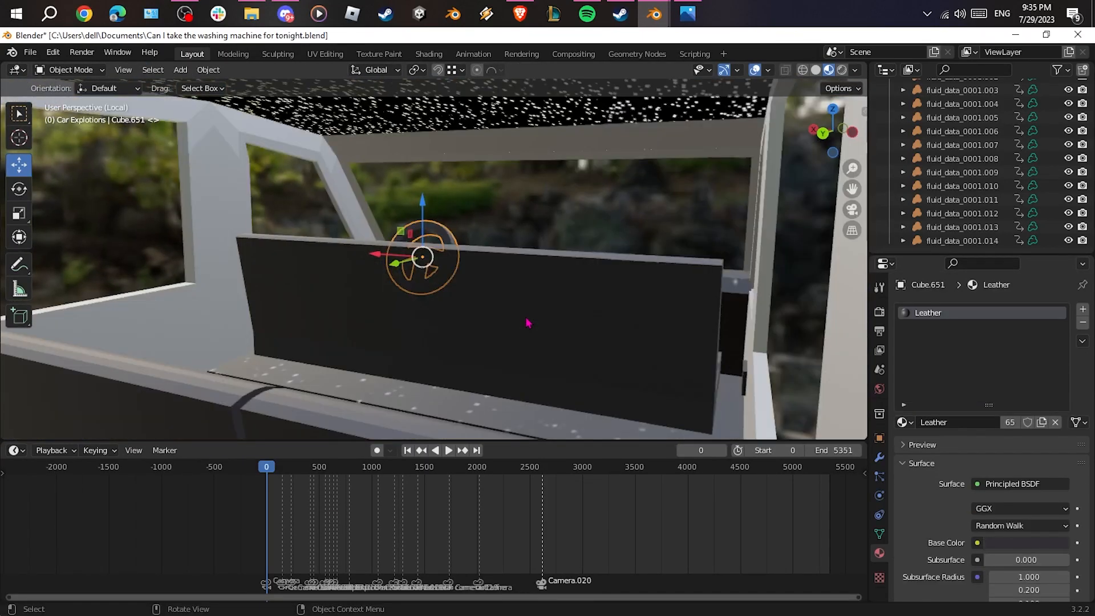
mouse_move(527, 323)
middle_mouse_down()
mouse_move(542, 274)
mouse_move(541, 308)
middle_mouse_up()
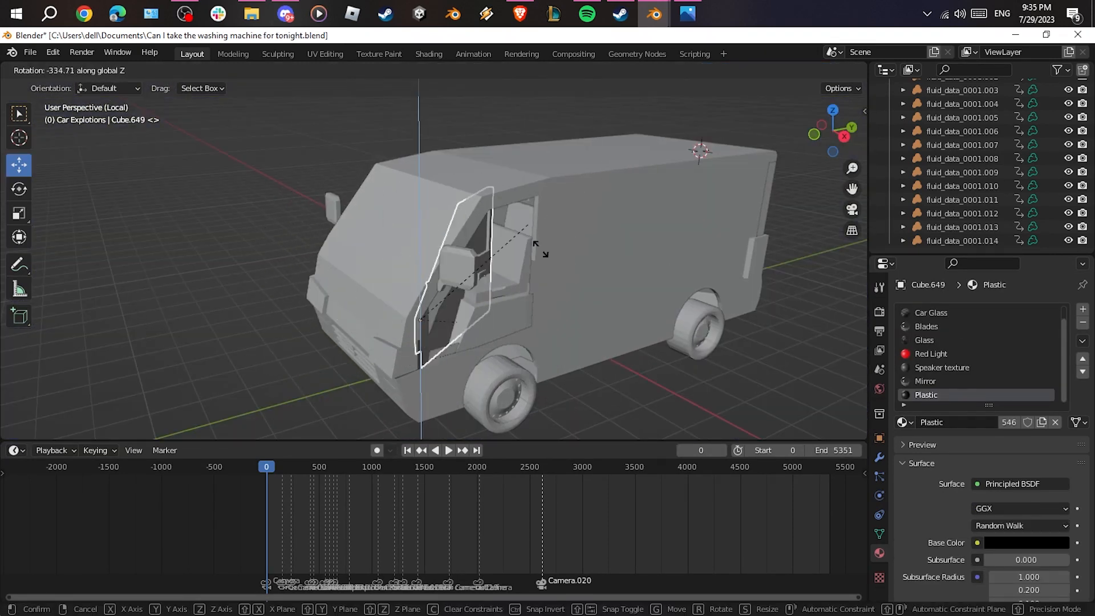
Try swinging the front door (Cube.649) about the global Z axis, then cancel the rotation
right_click(492, 302)
middle_click_drag(598, 276, 493, 283)
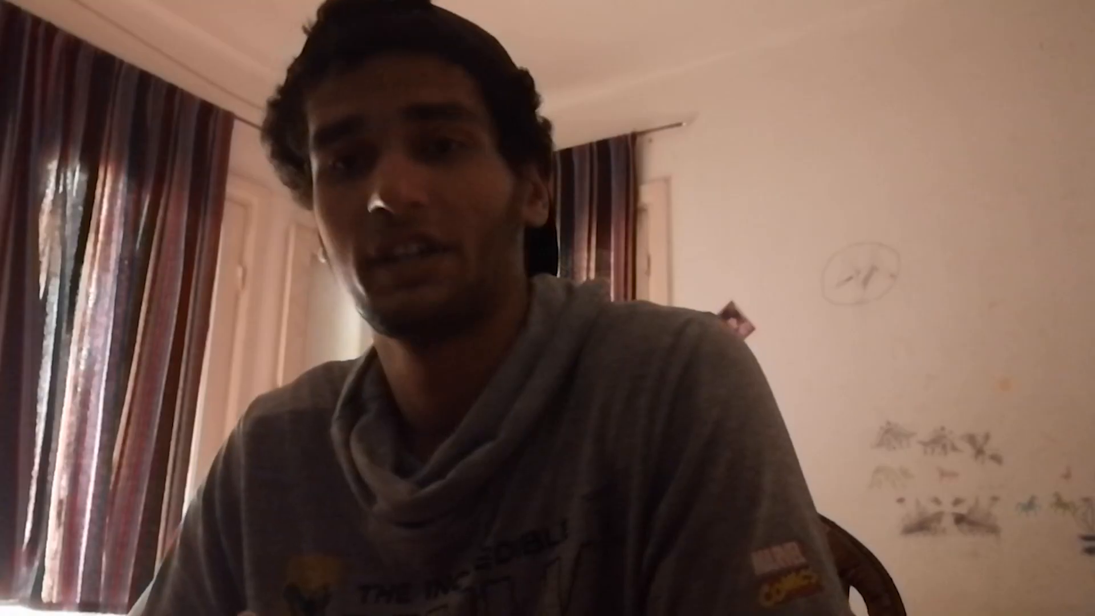